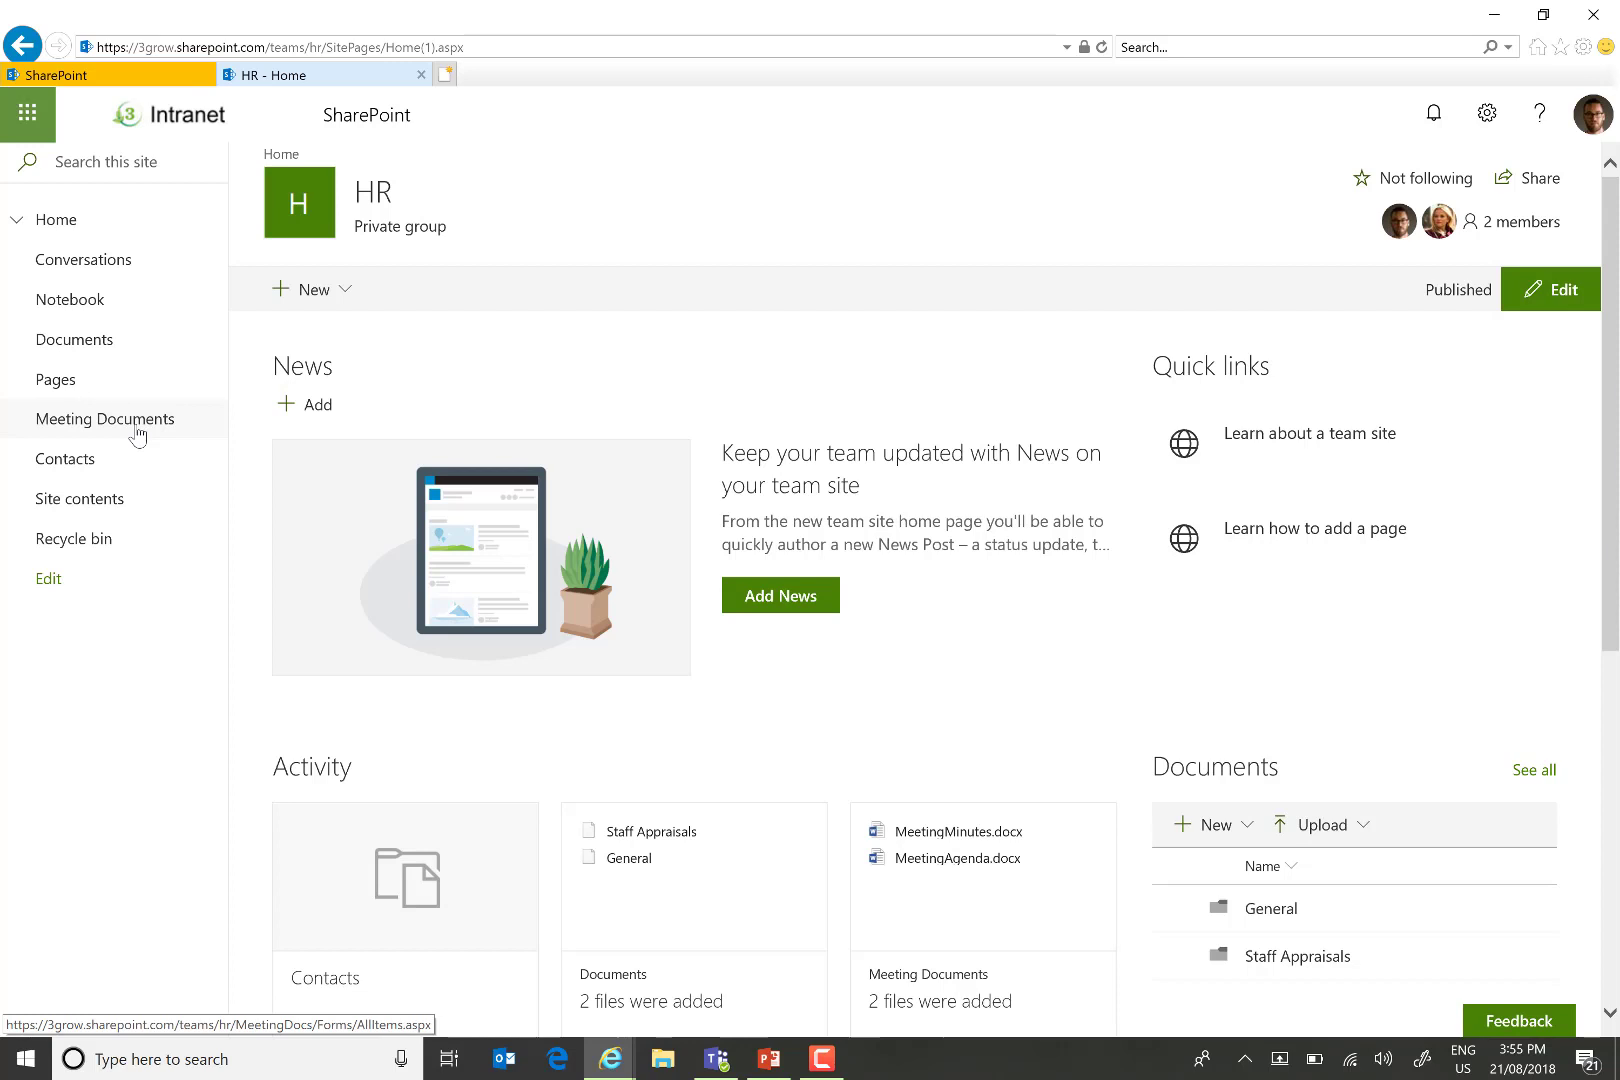
# - Open the HR site's Meeting Documents library and review the types of new items it offers
pyautogui.click(137, 435)
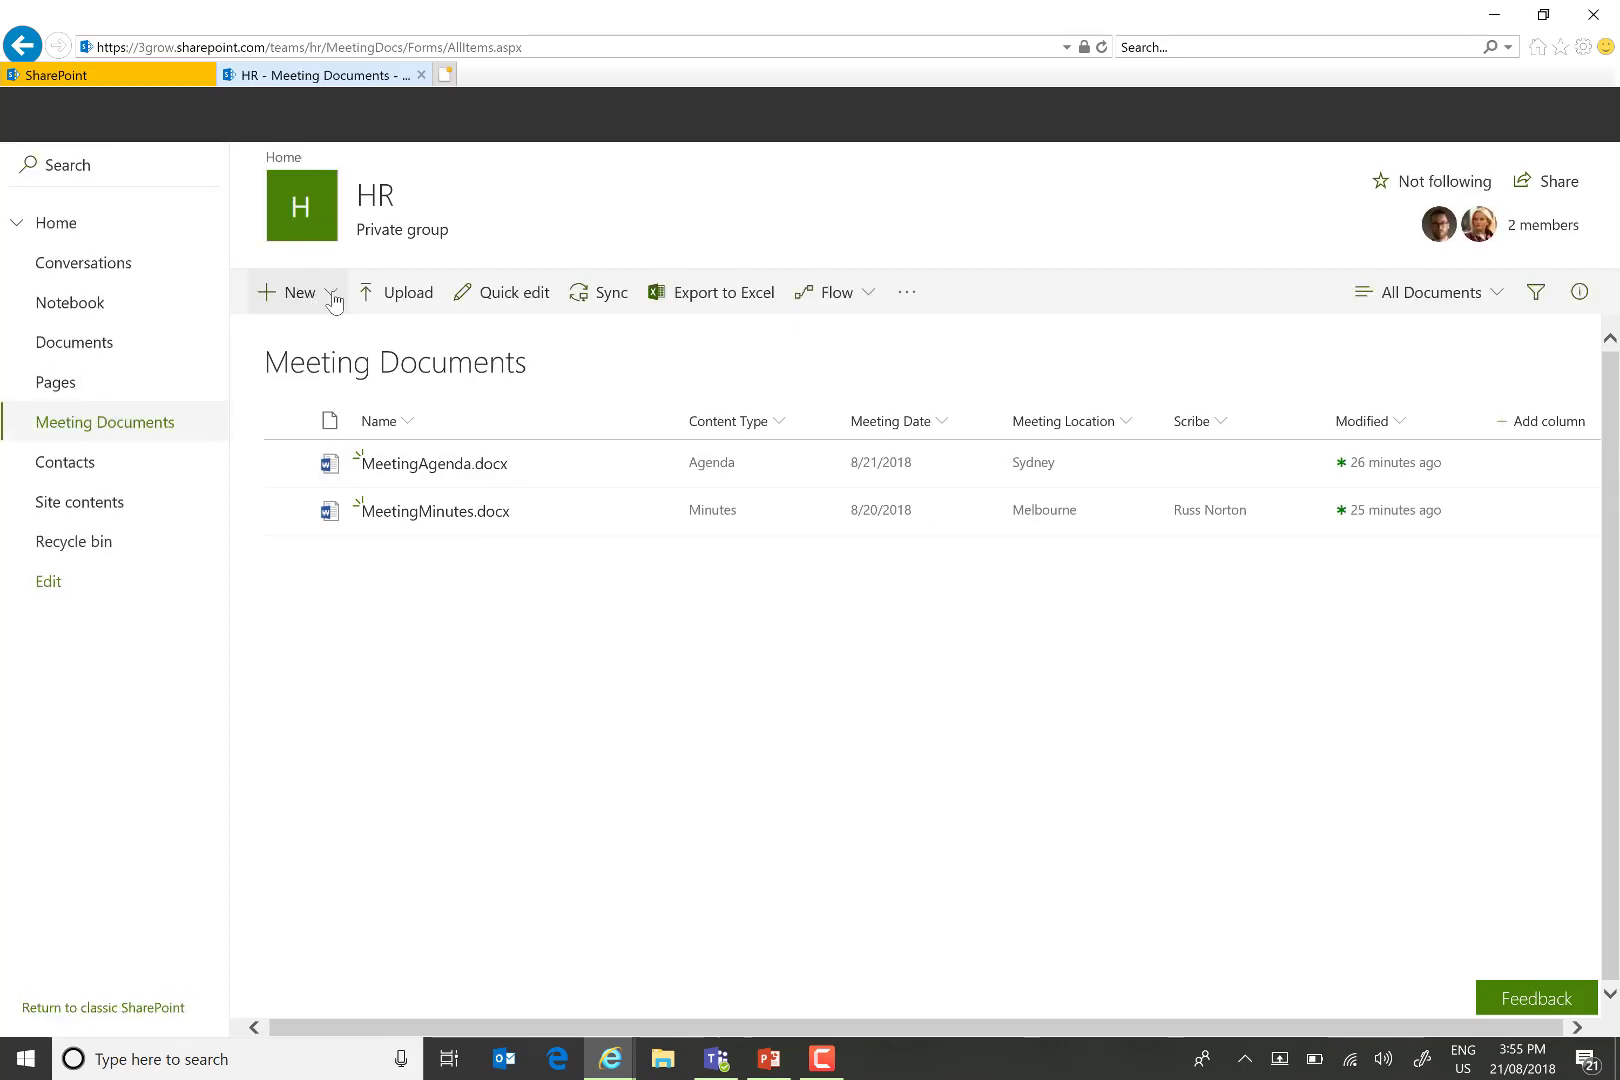
pyautogui.click(333, 296)
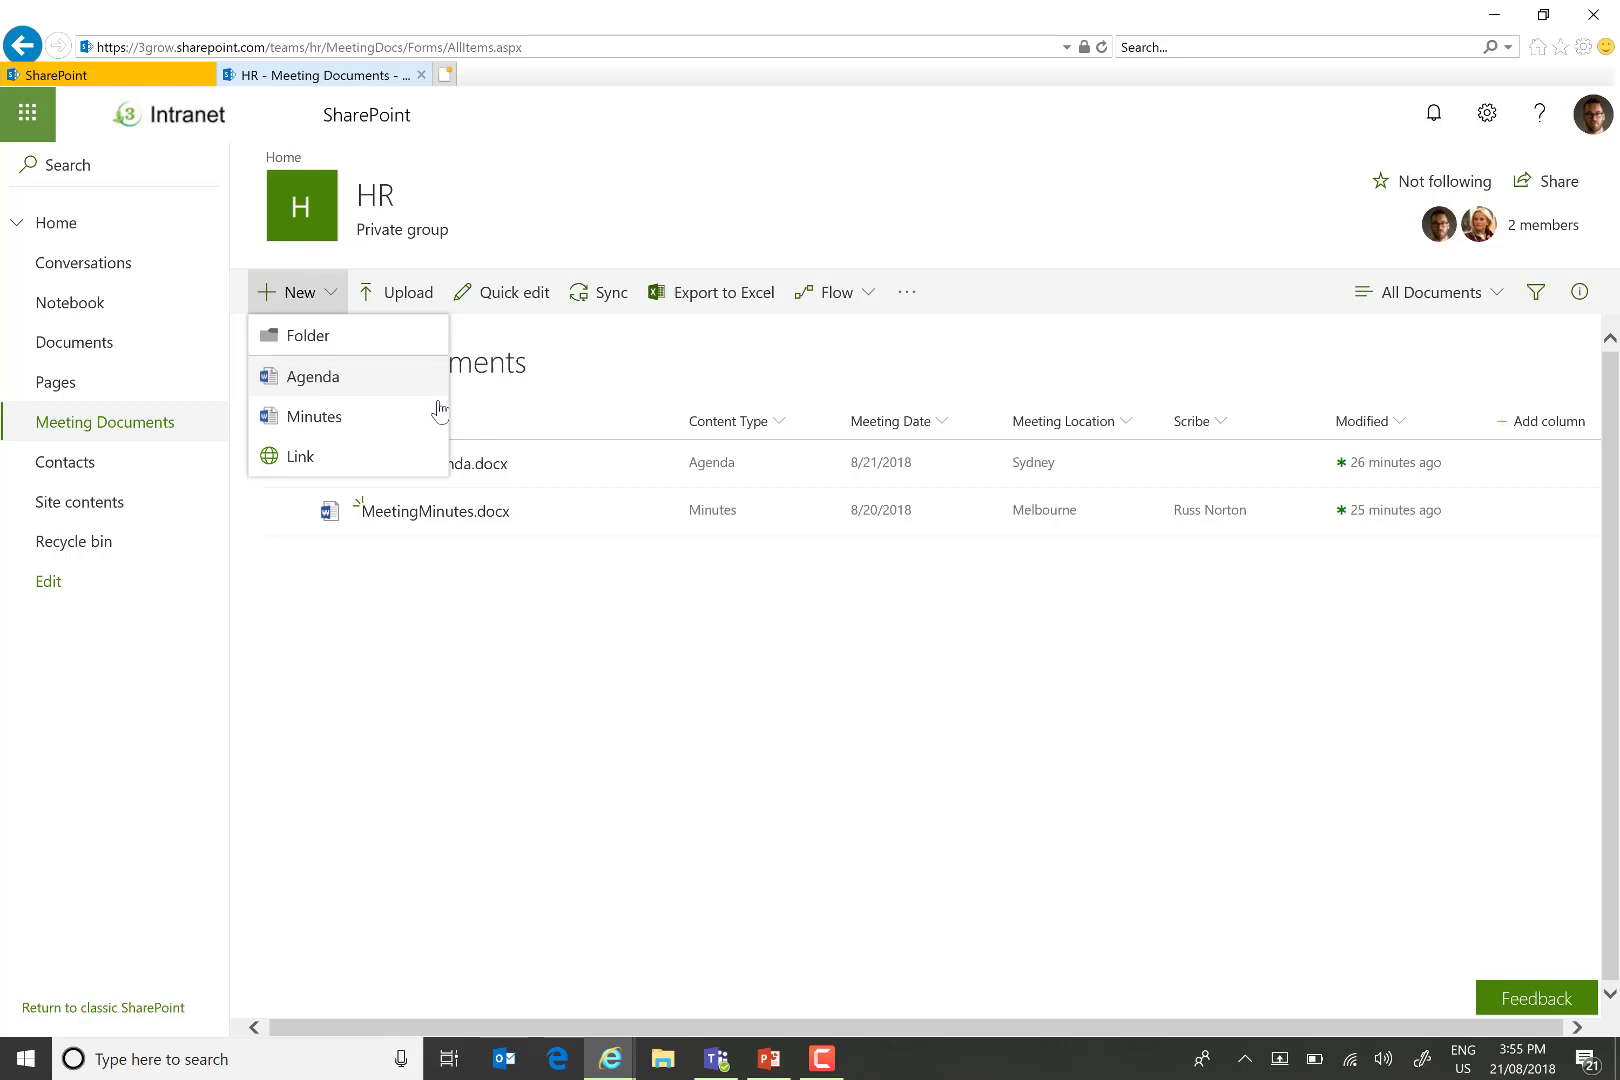
pyautogui.click(810, 690)
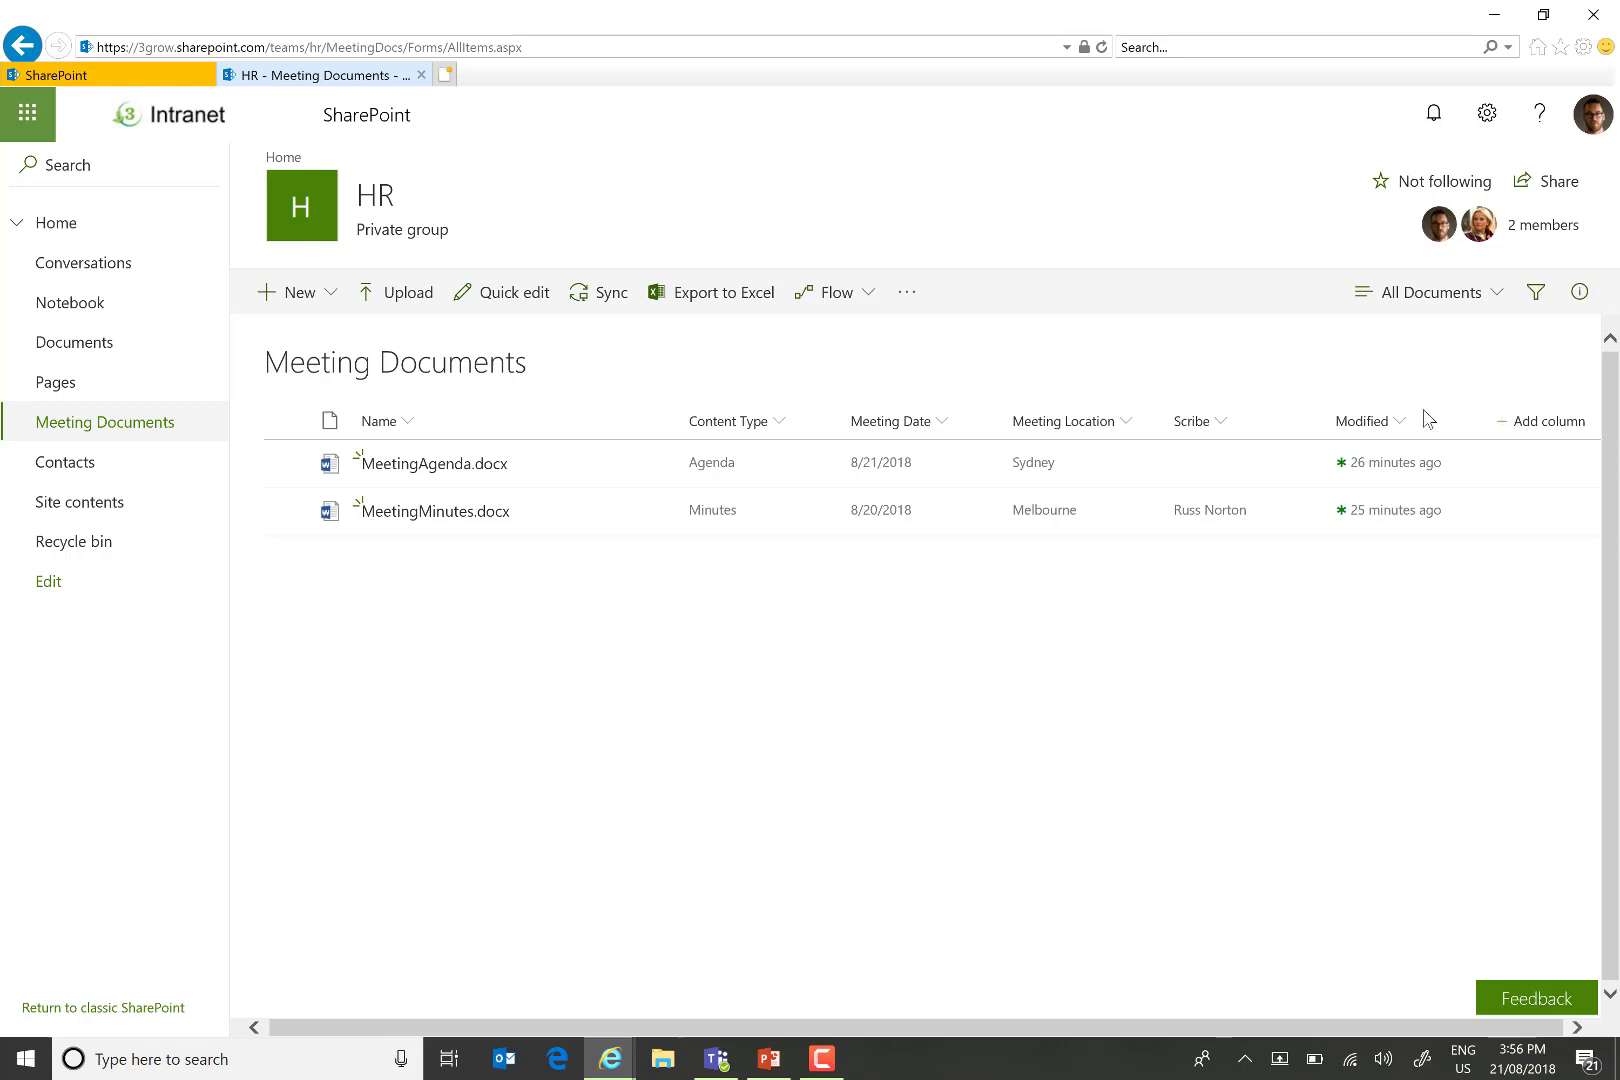
# - Show the Meeting Documents library in the Grouped by Location view, followed by the Minutes Grouped by Scribe view
pyautogui.click(1500, 300)
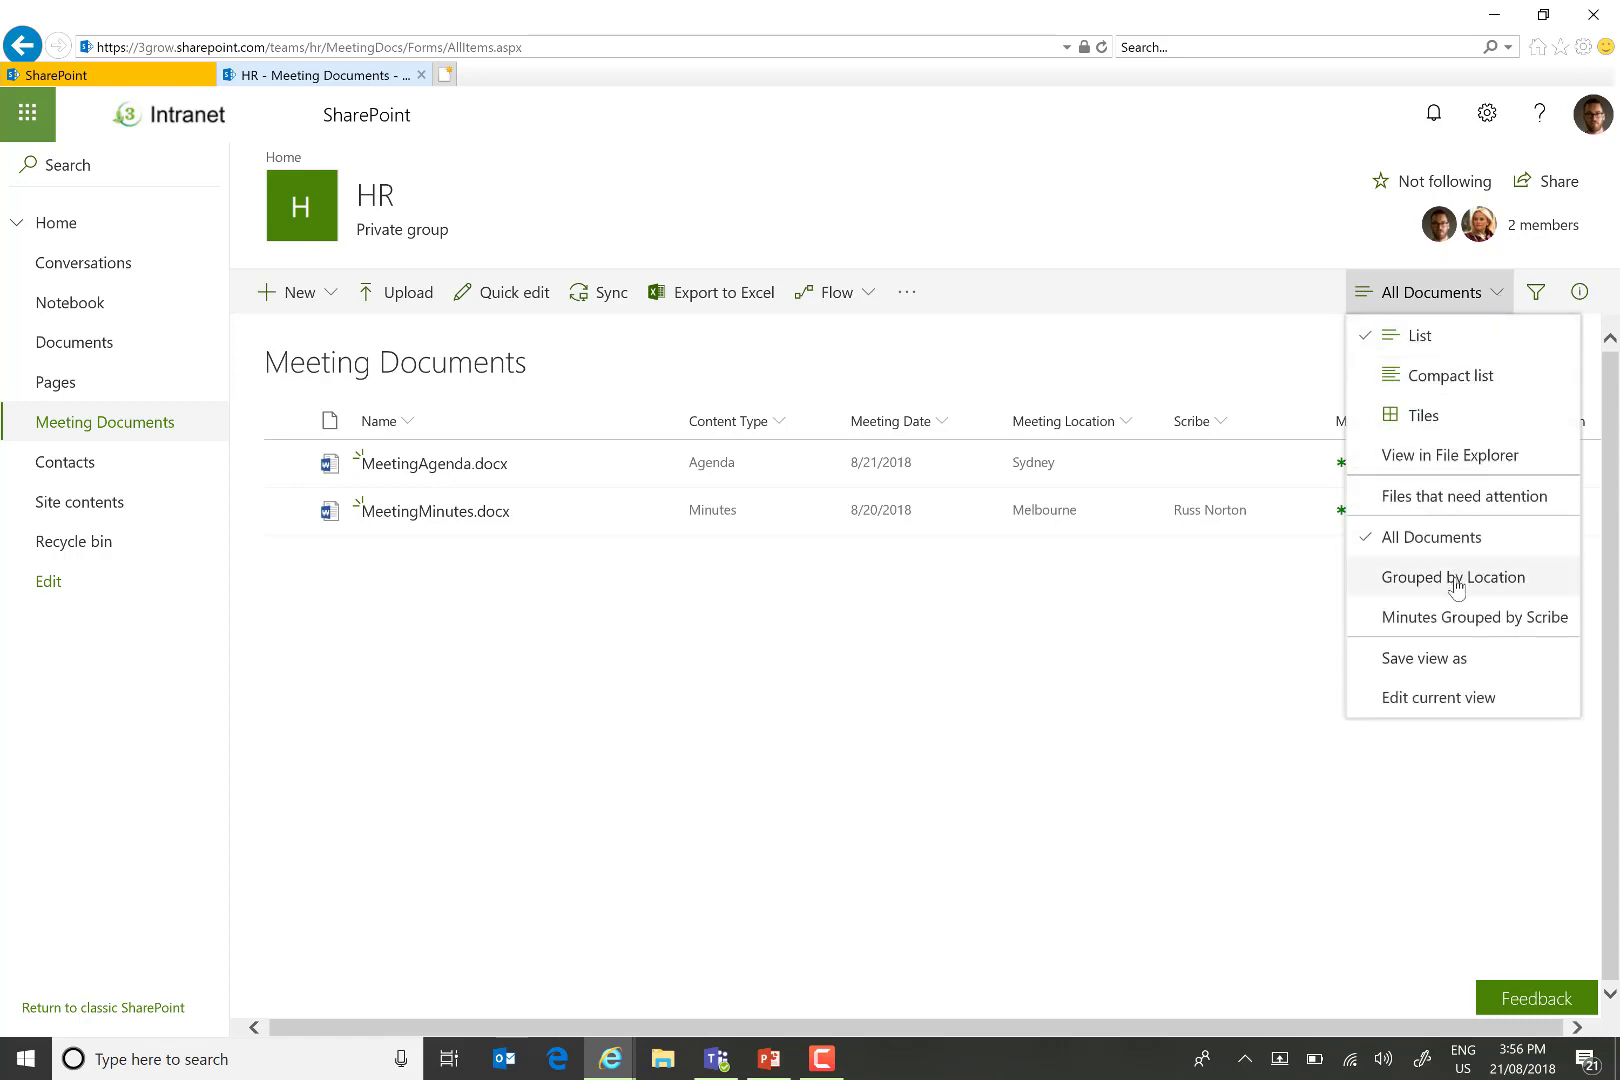
pyautogui.click(1455, 584)
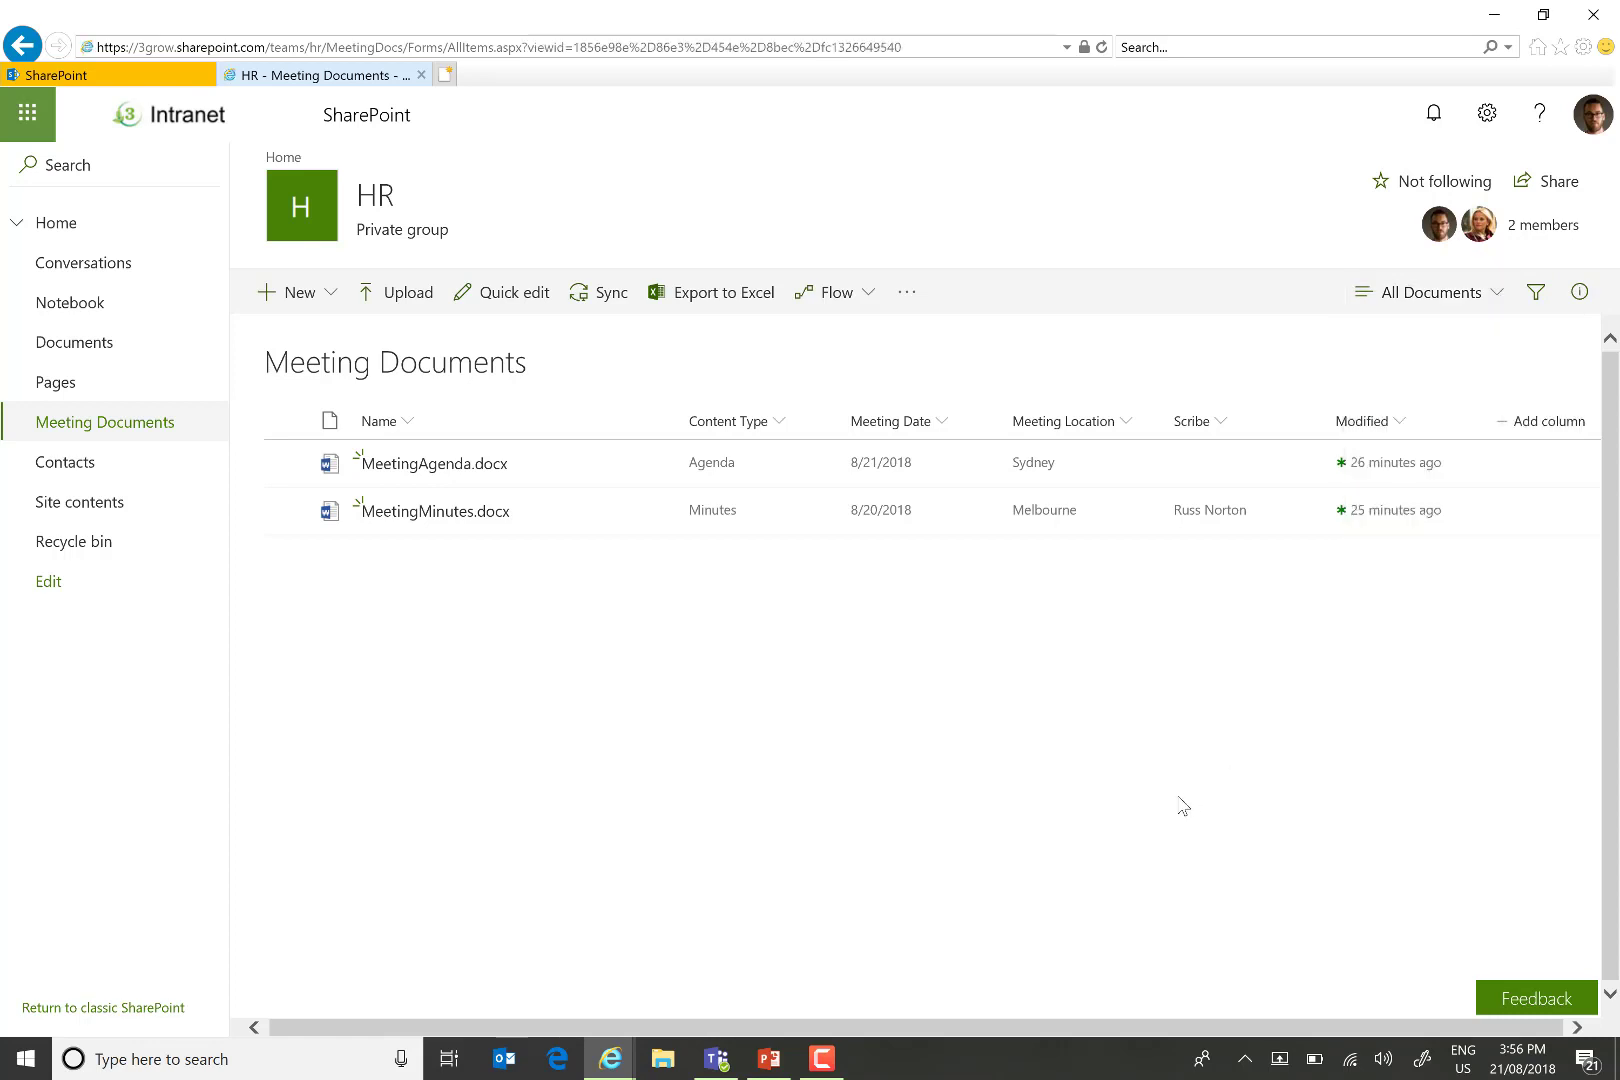
pyautogui.click(1497, 294)
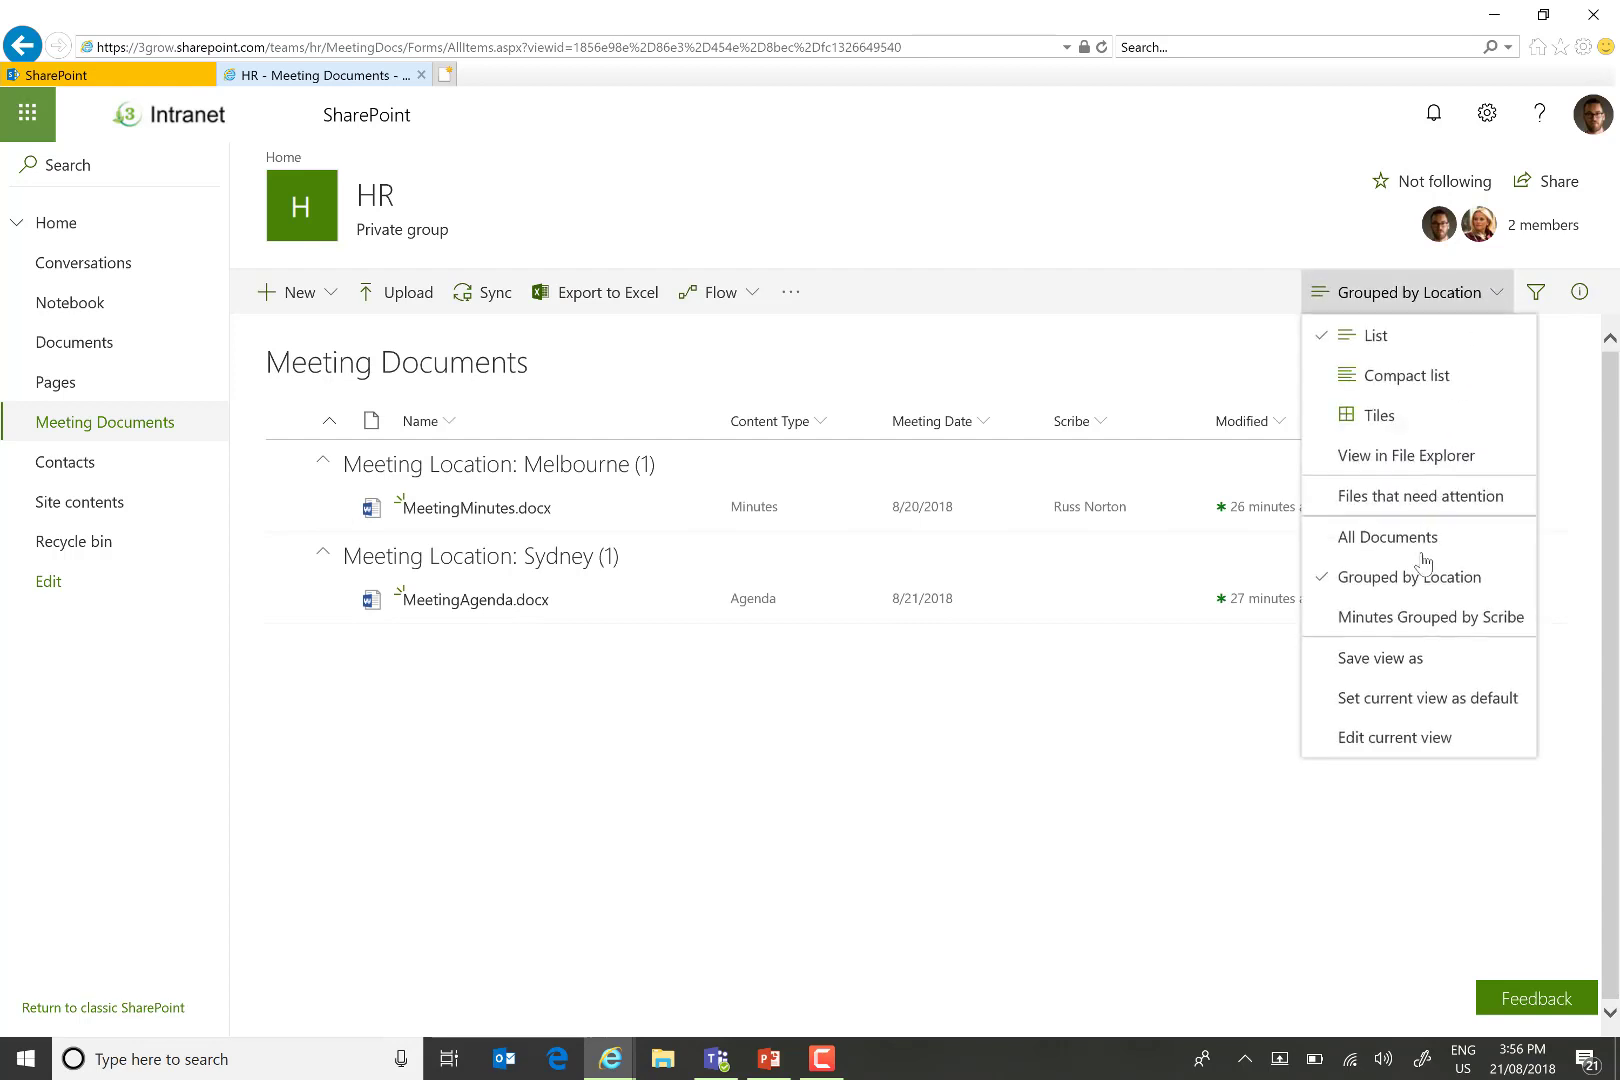
pyautogui.click(1420, 632)
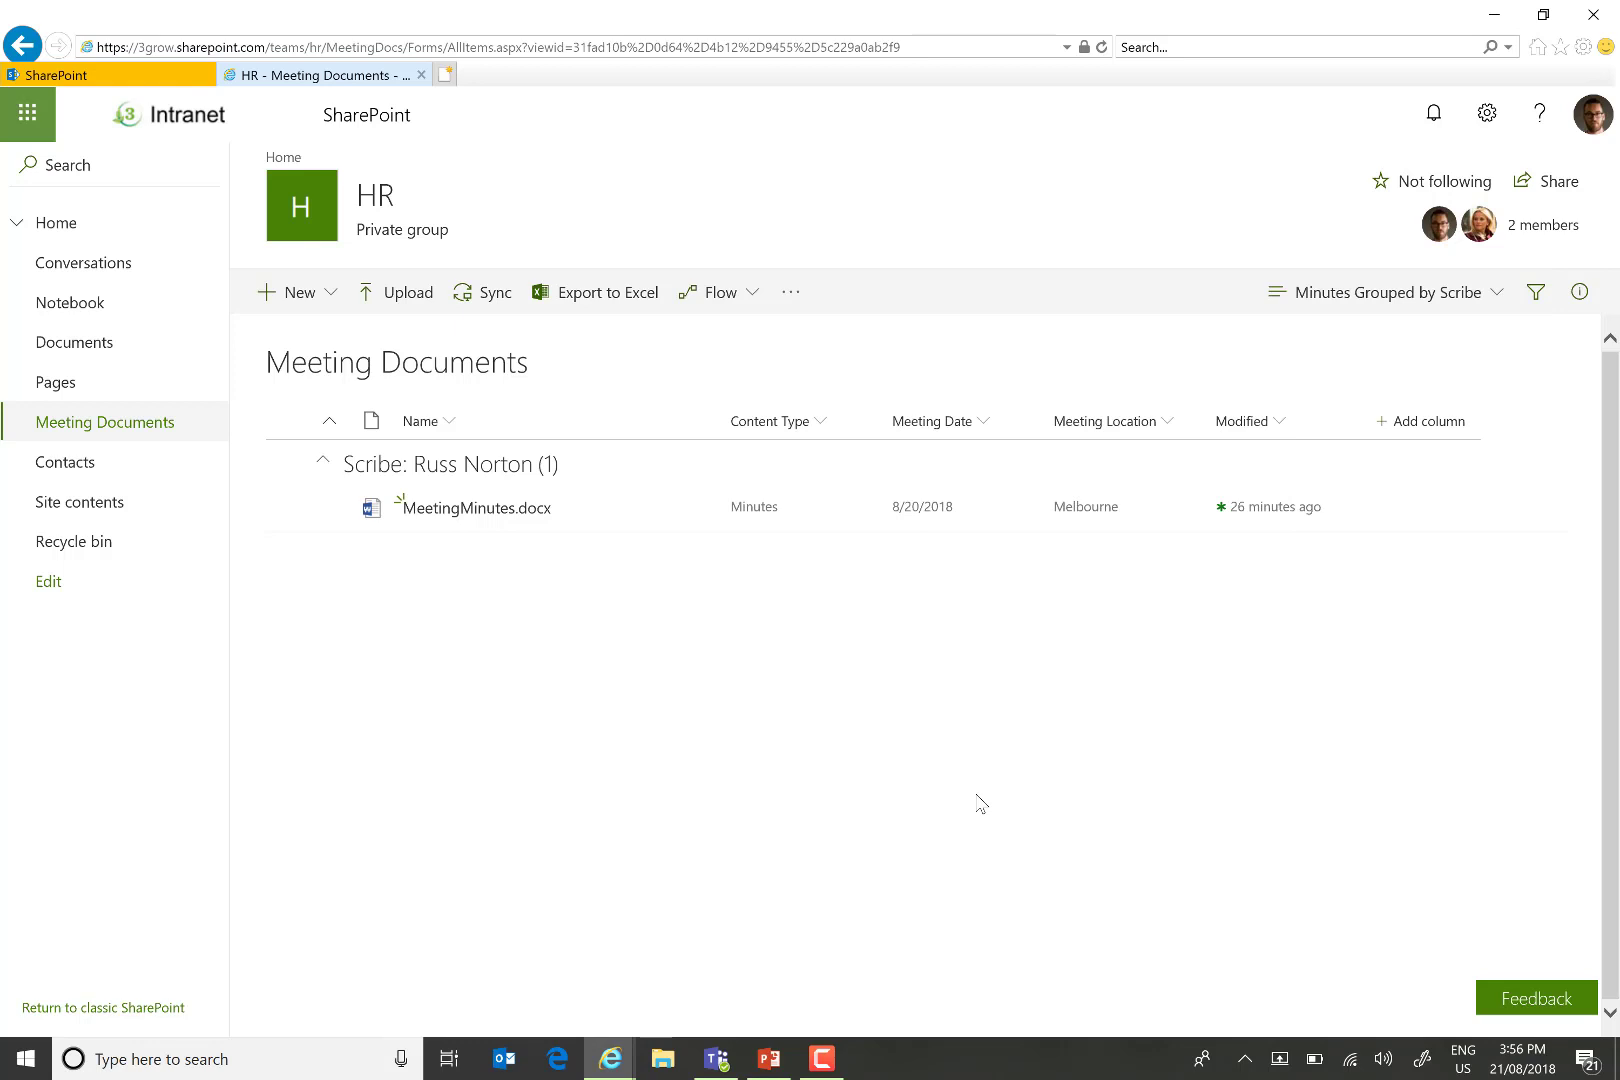
# - View the HR site's Contacts list, and switch to Microsoft Teams to view the HR team's General channel
pyautogui.click(65, 464)
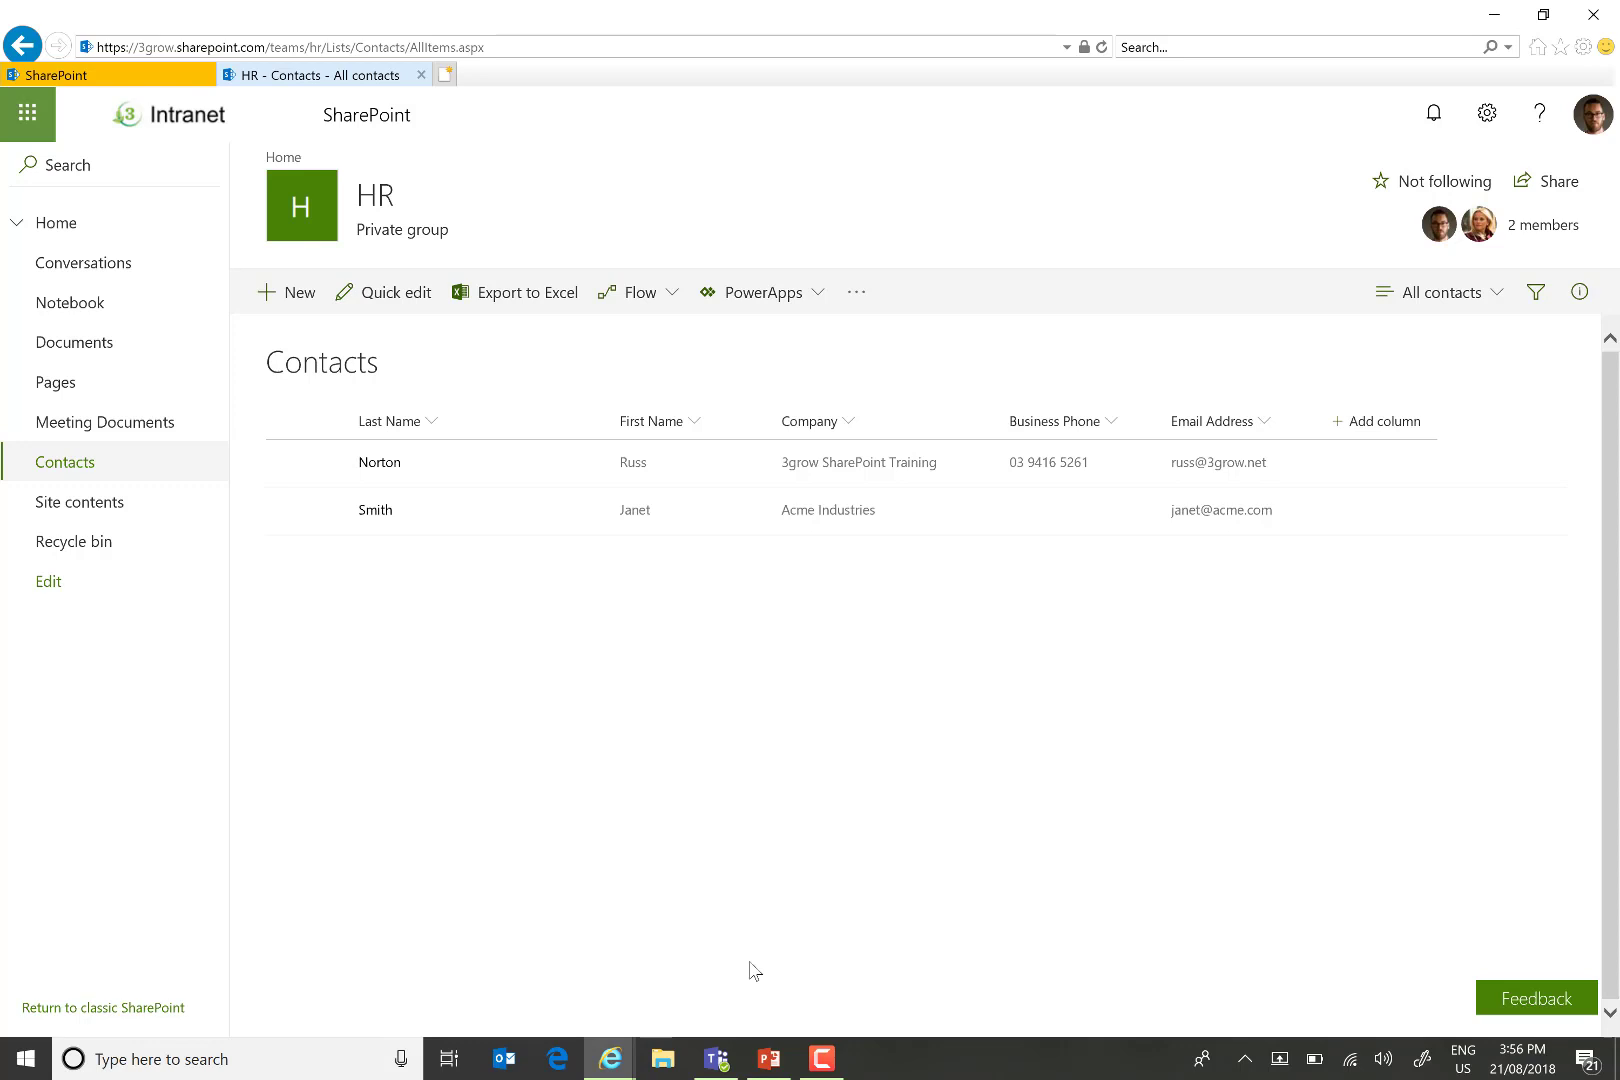
pyautogui.click(716, 1059)
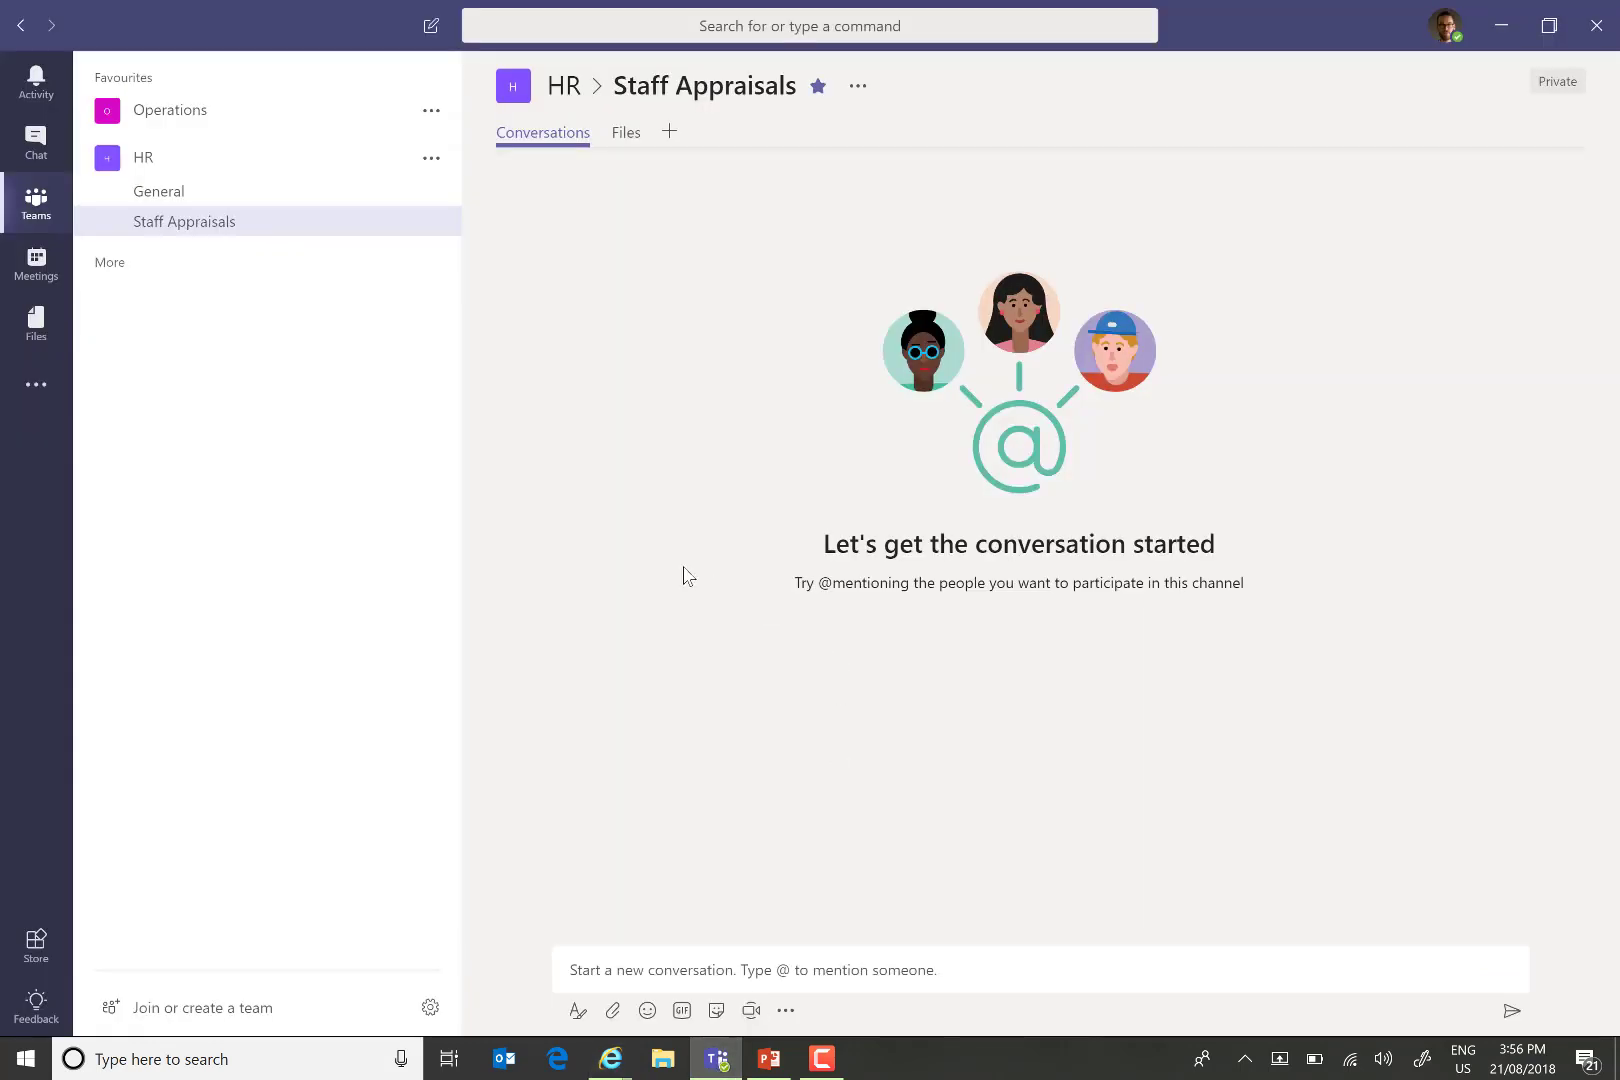
pyautogui.click(178, 192)
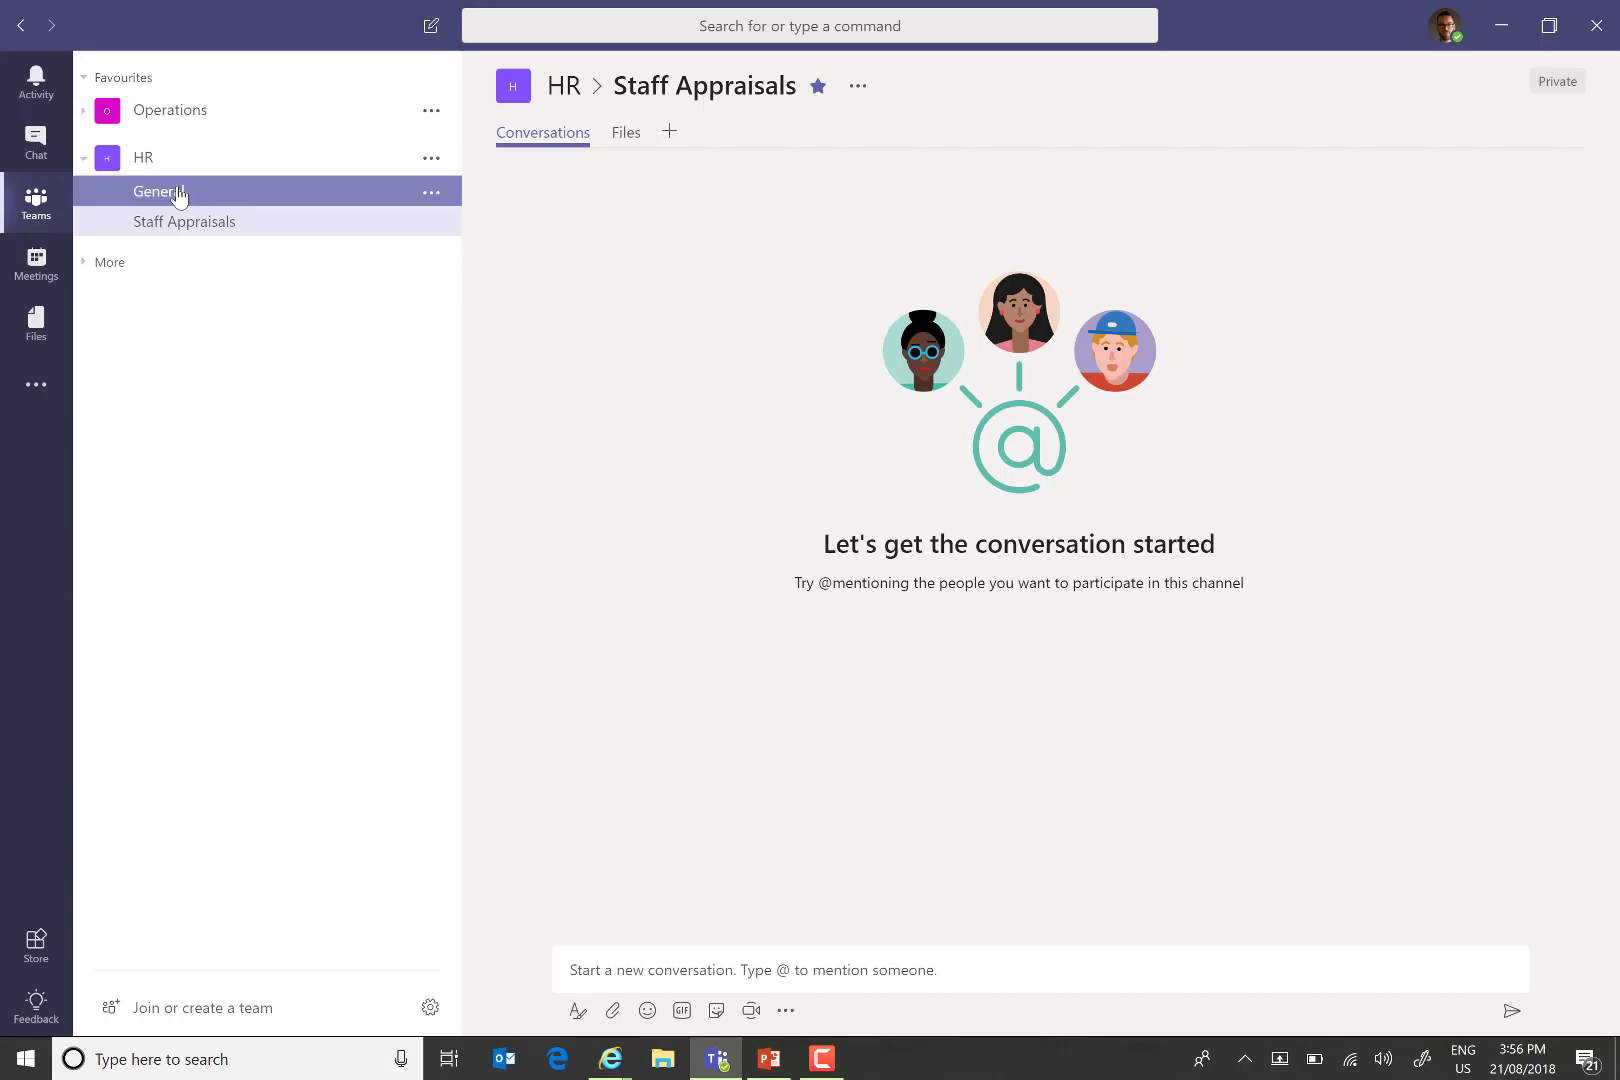
pyautogui.moveTo(155, 200); pyautogui.dragTo(190, 232)
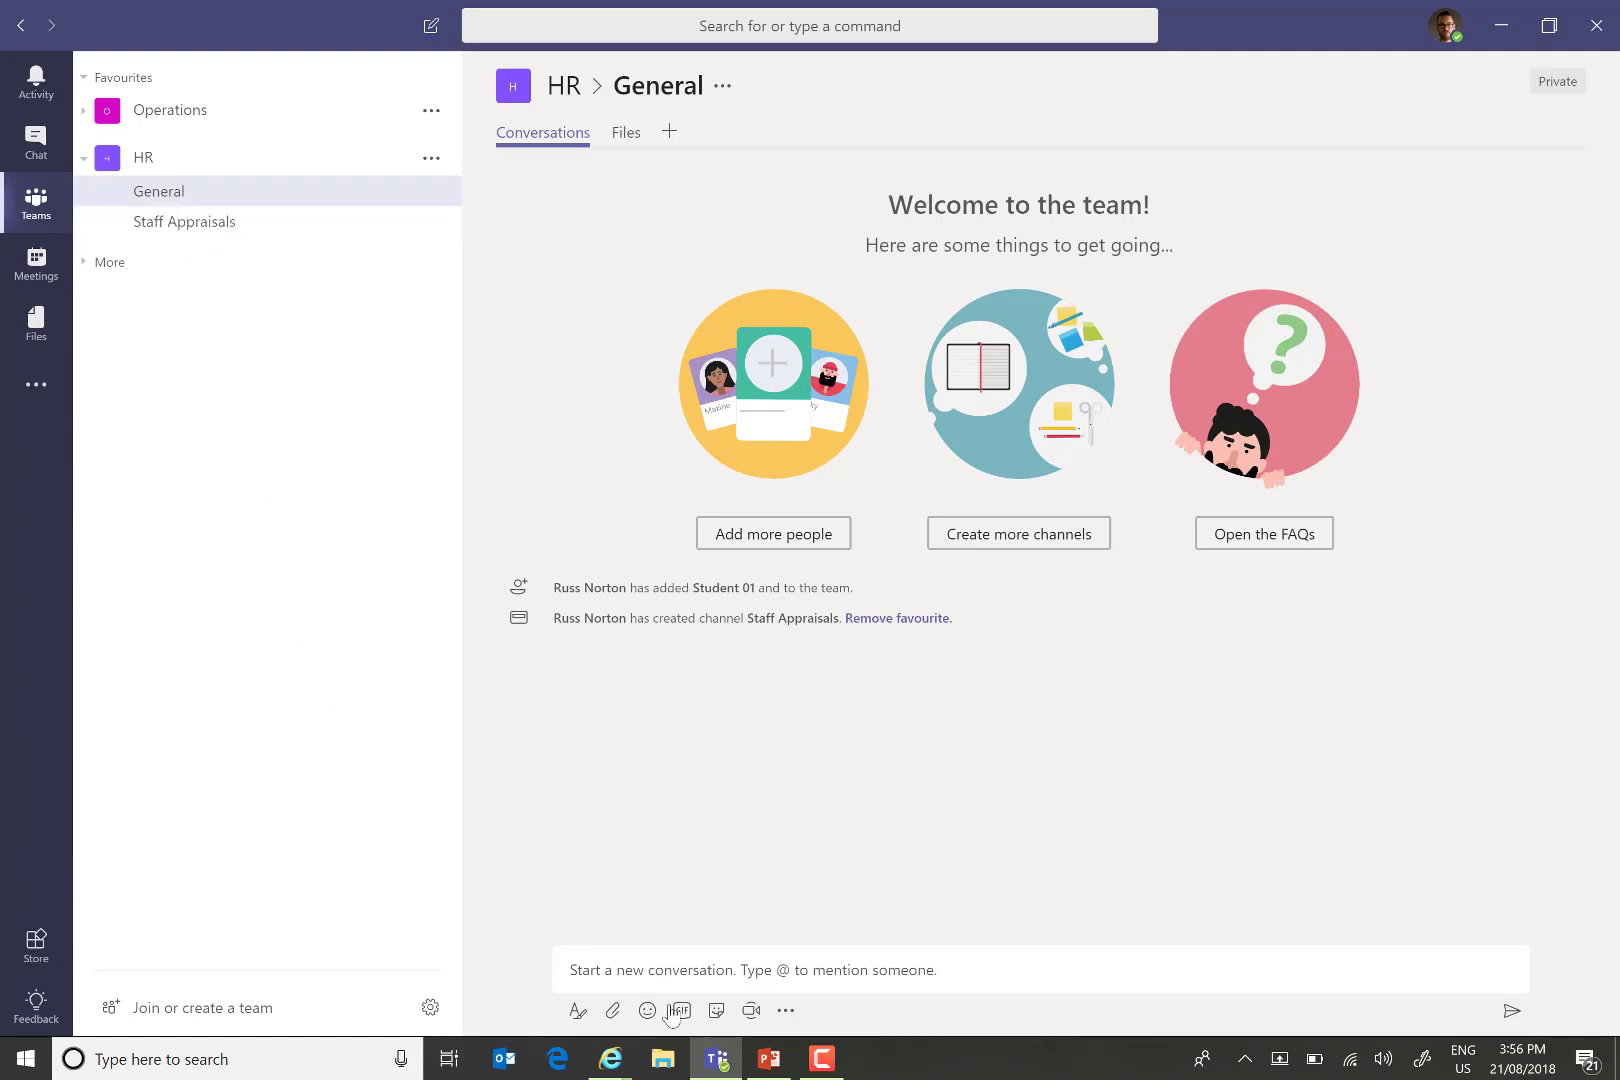
# - Switch back to the HR SharePoint site in Internet Explorer and open its Documents library
pyautogui.moveTo(612, 1056)
pyautogui.click(722, 962)
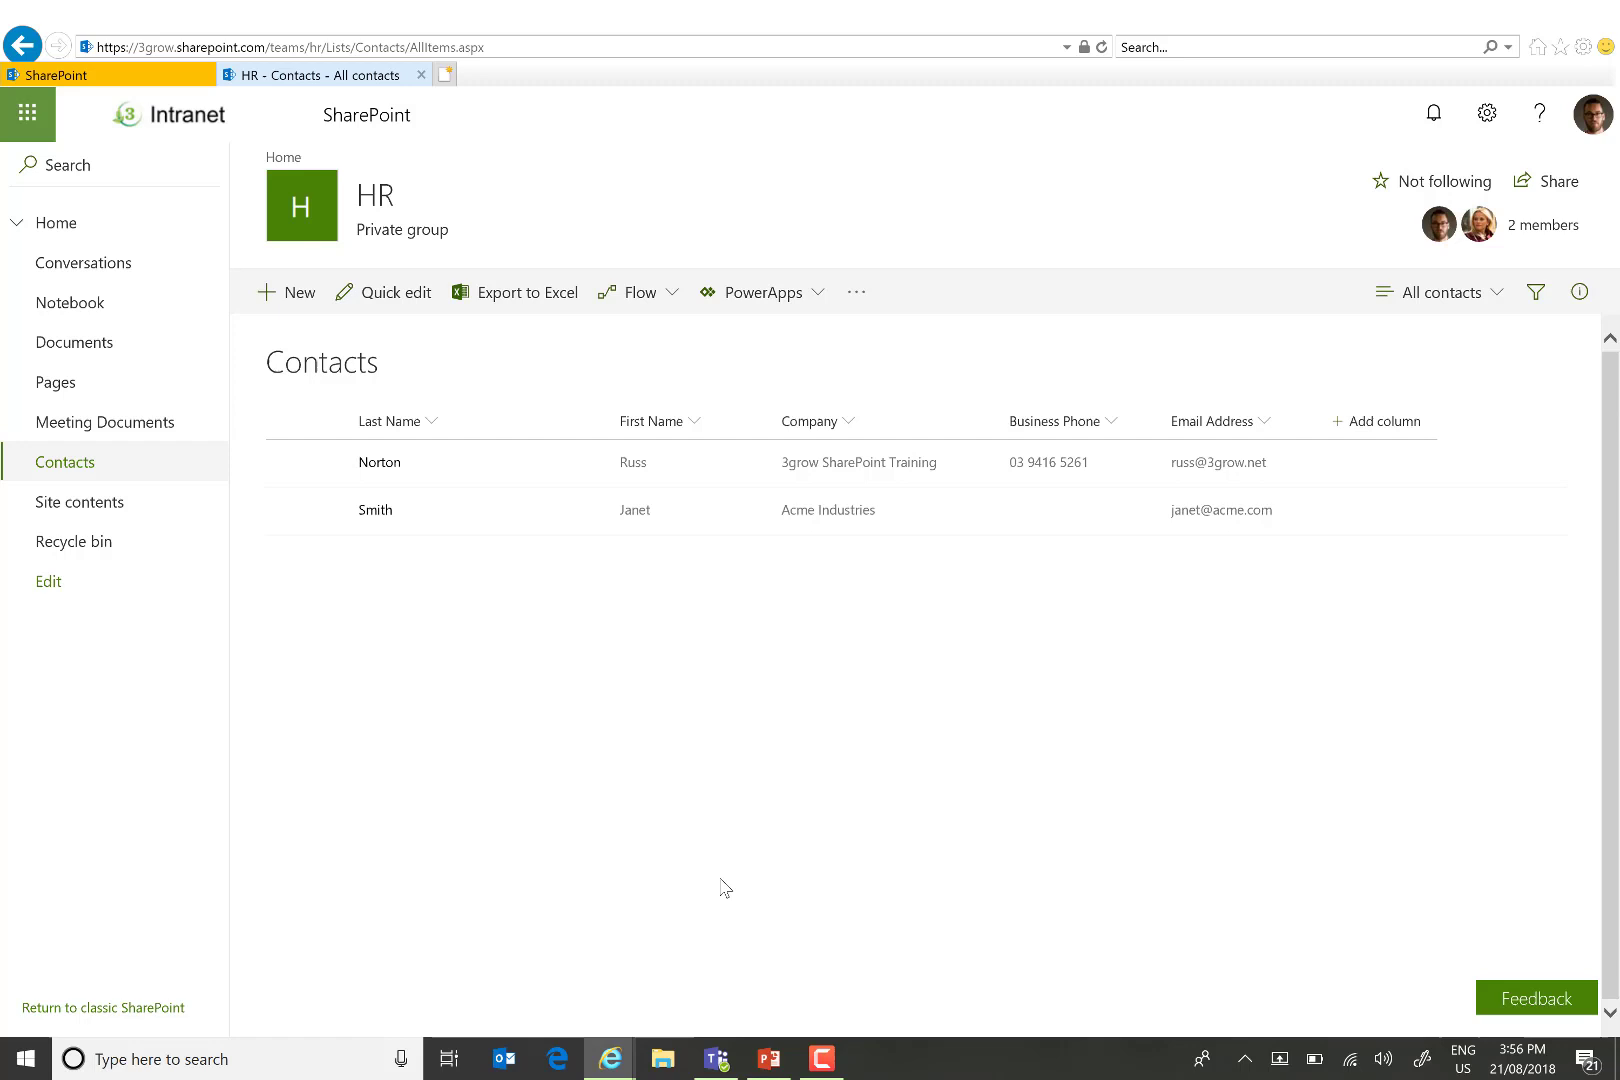
pyautogui.click(84, 343)
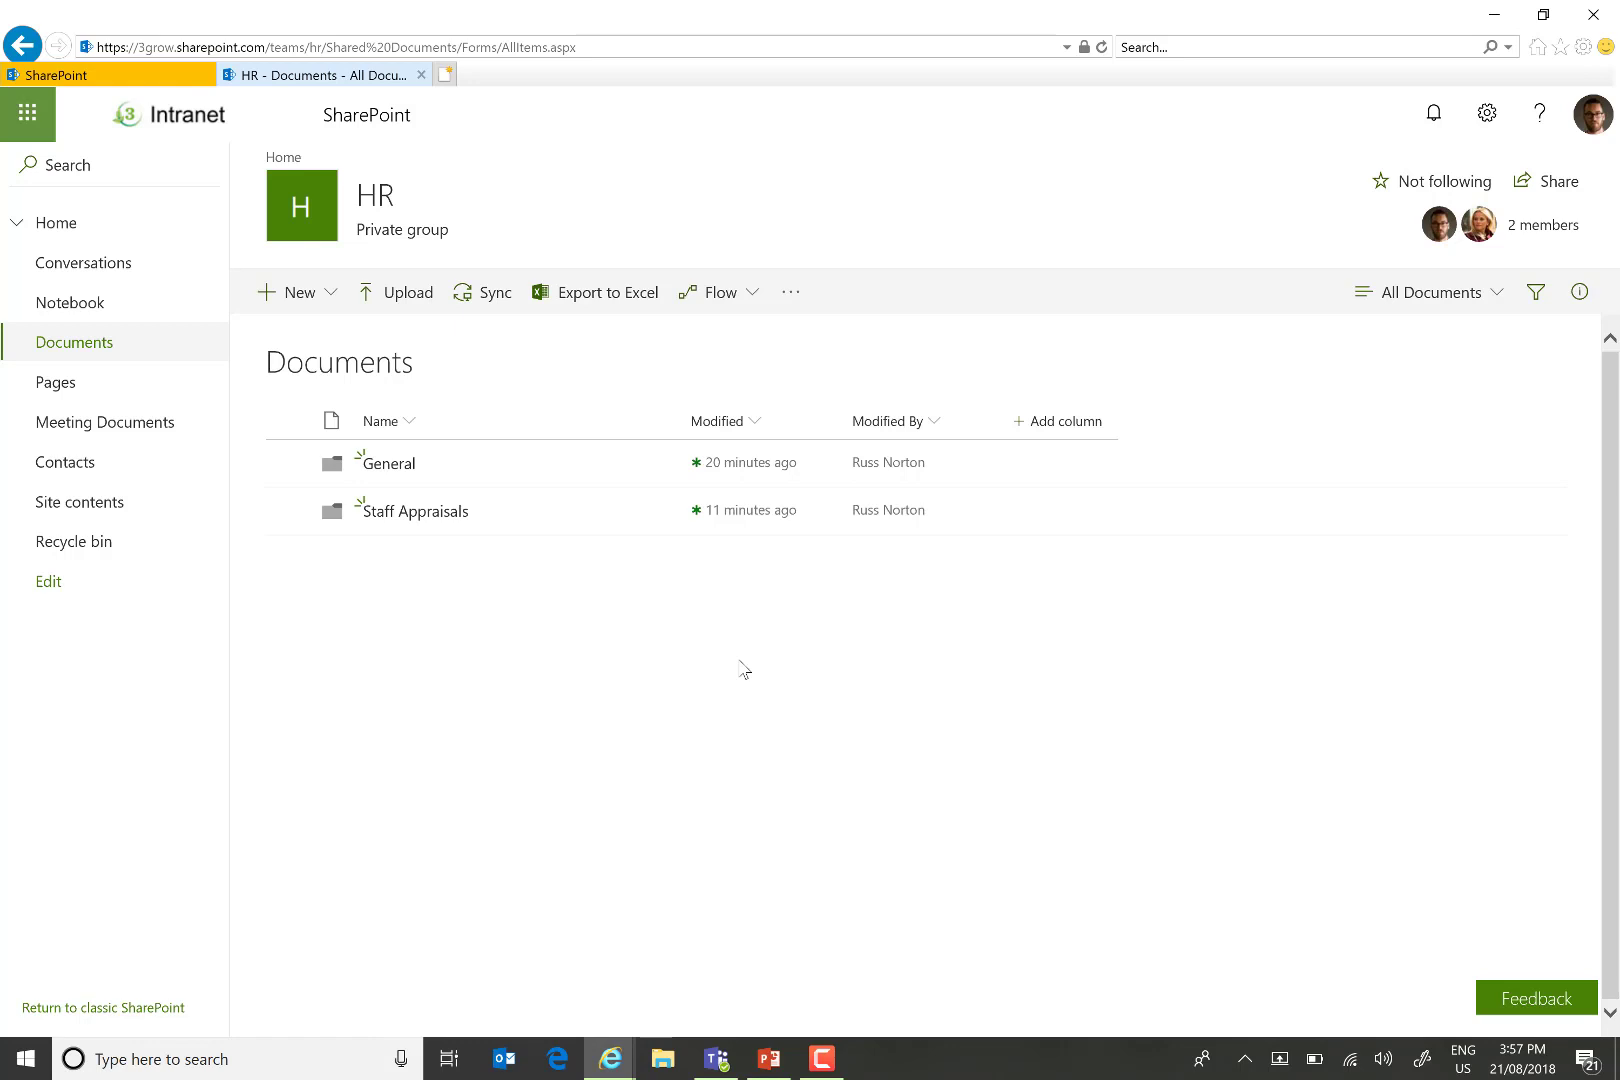
# - In Microsoft Teams, upload ExpensesForm from the local Documents folder to the files of the HR team's General channel
pyautogui.click(716, 1058)
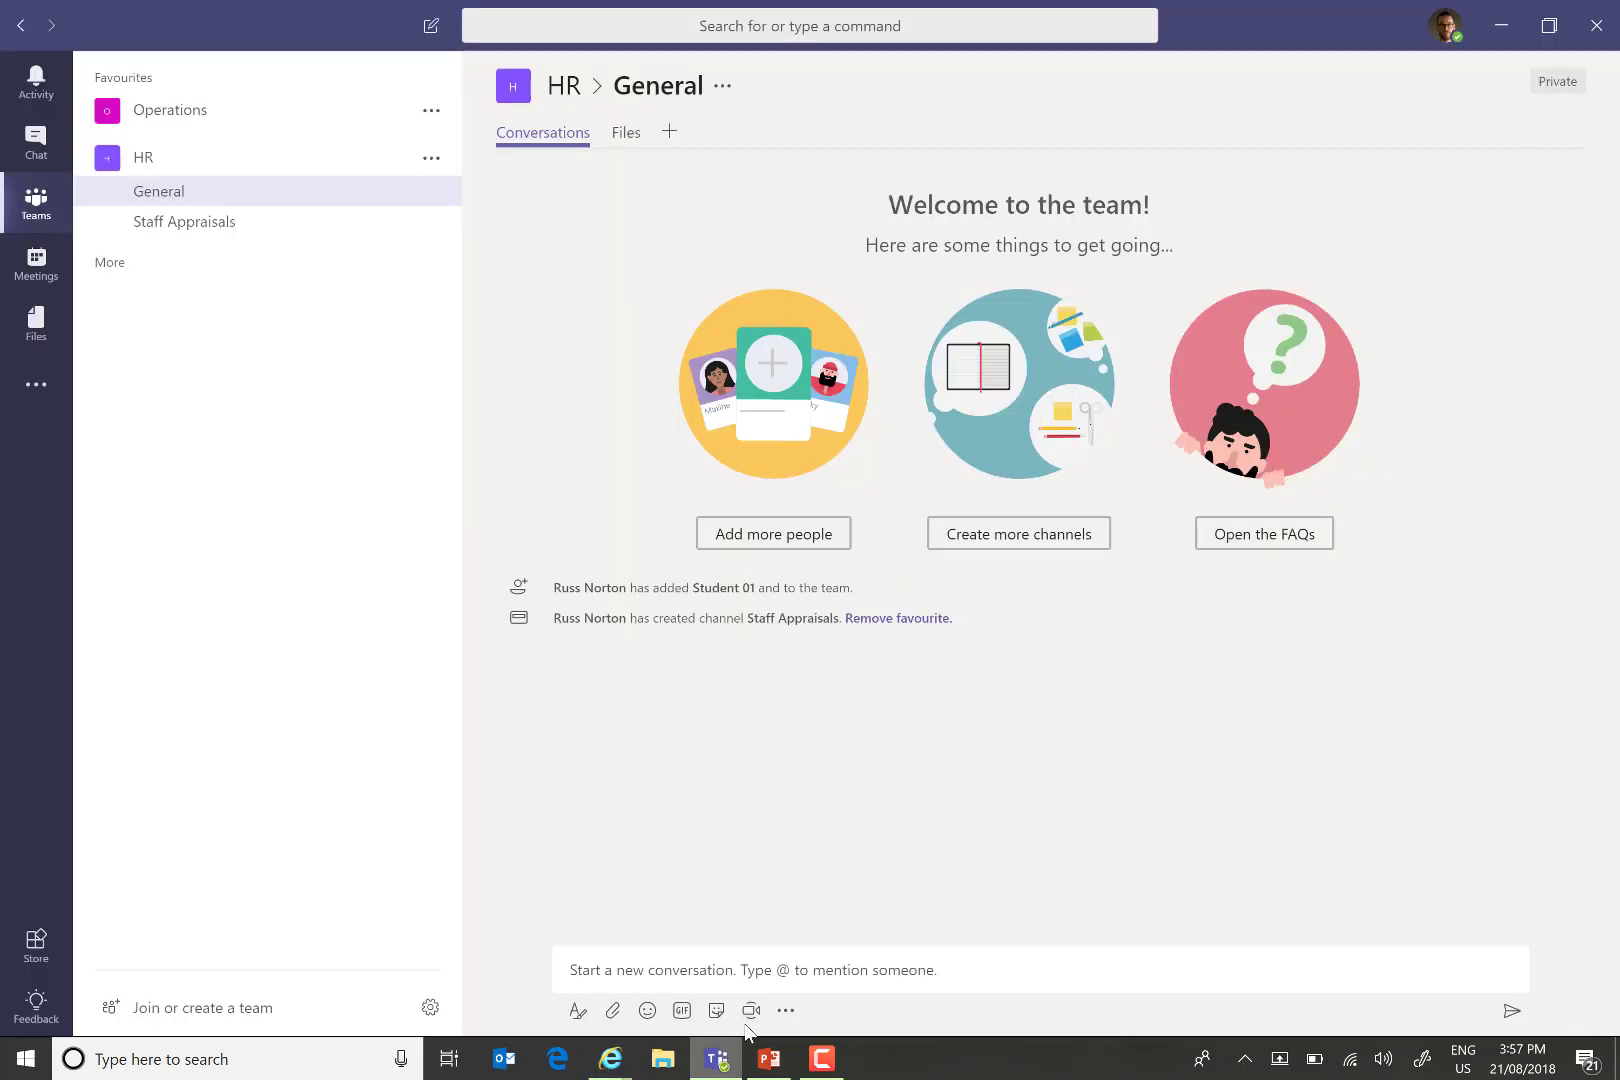
pyautogui.click(620, 136)
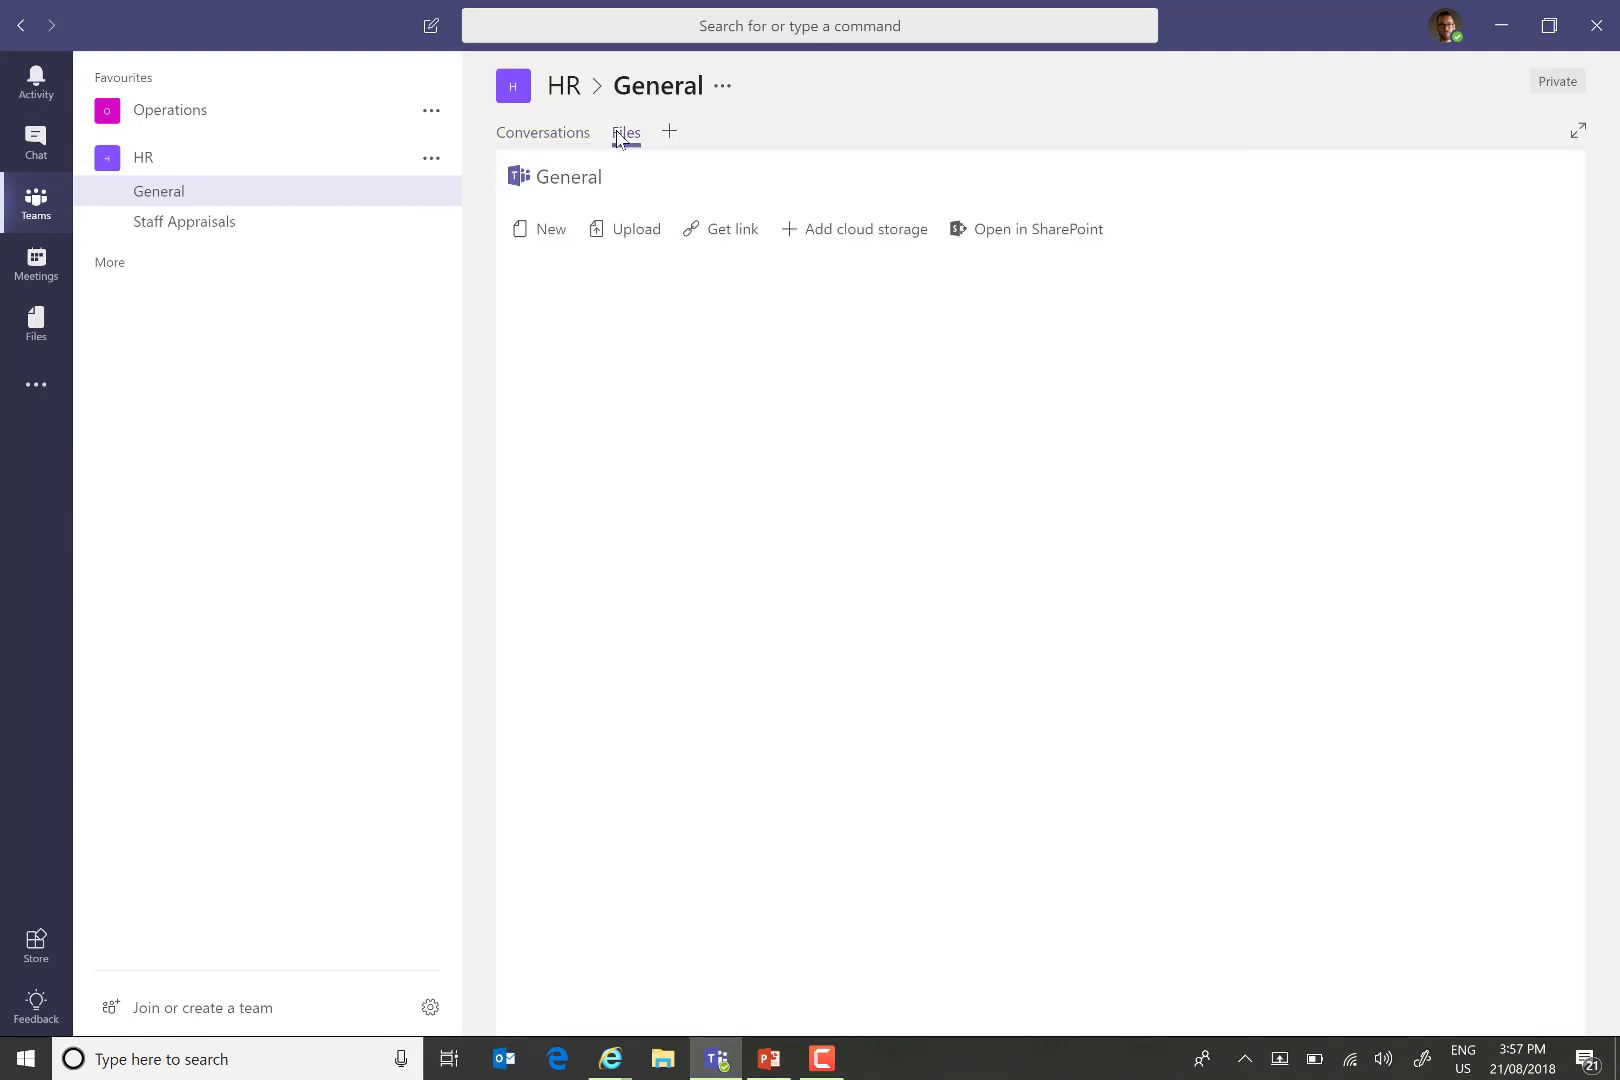
pyautogui.click(645, 233)
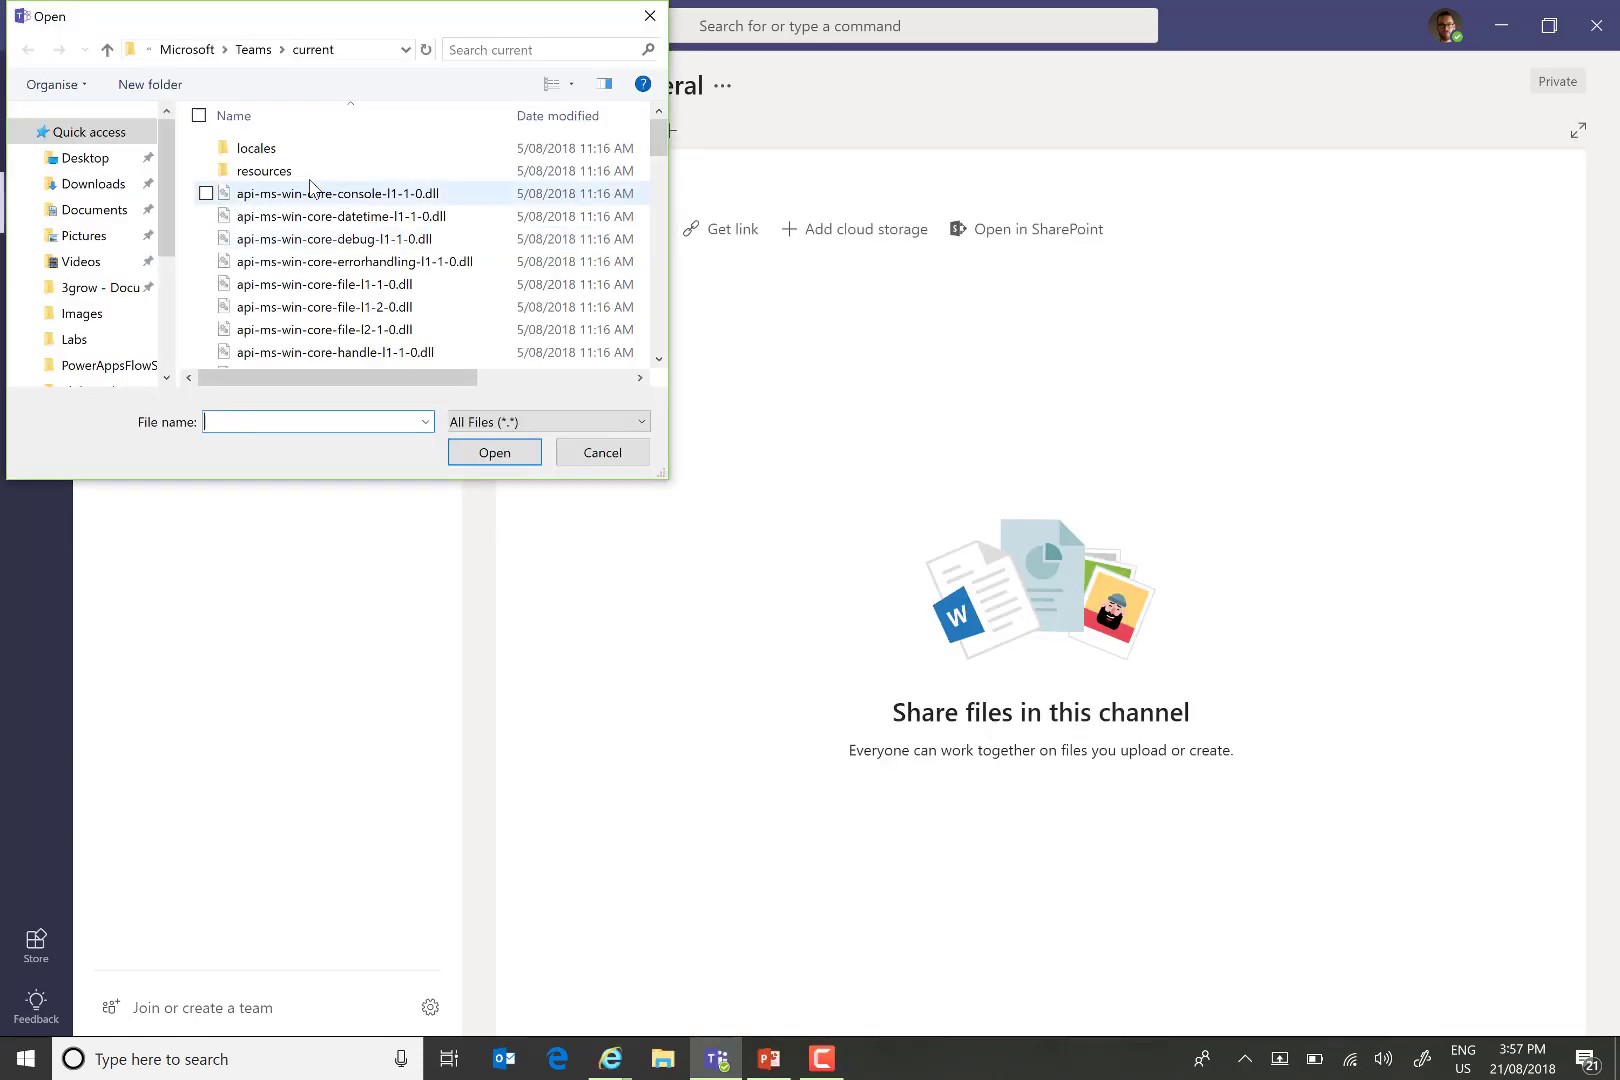
pyautogui.click(90, 209)
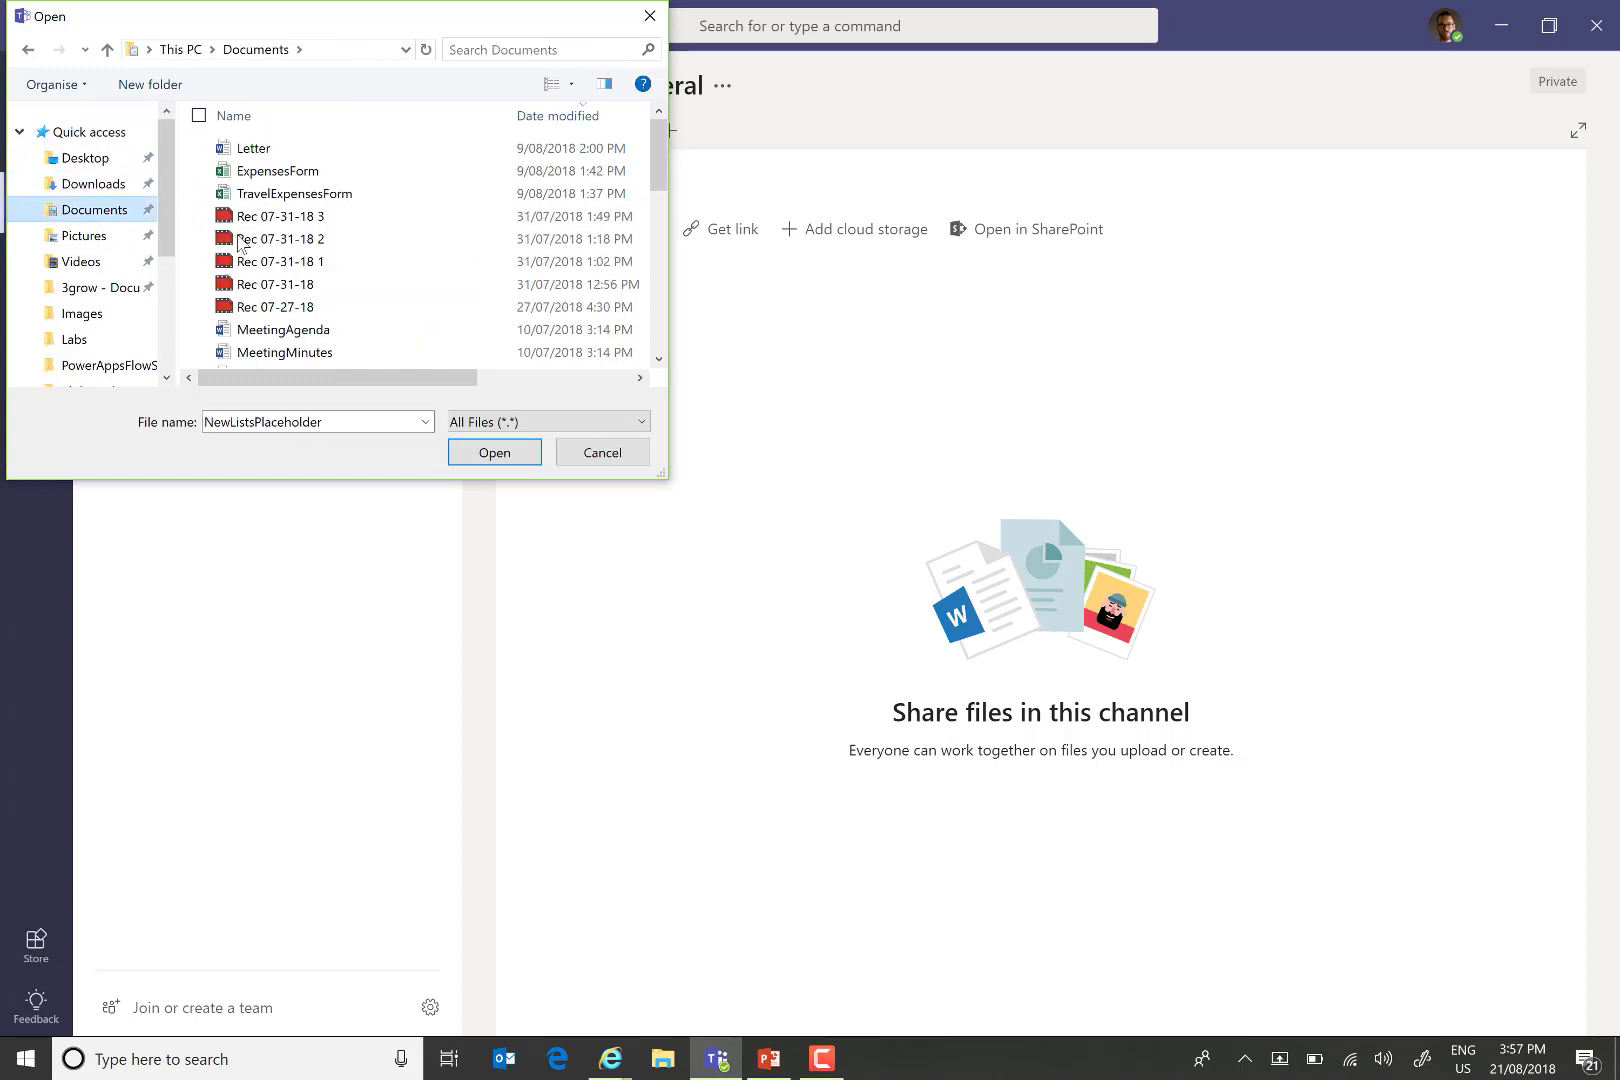
pyautogui.click(268, 152)
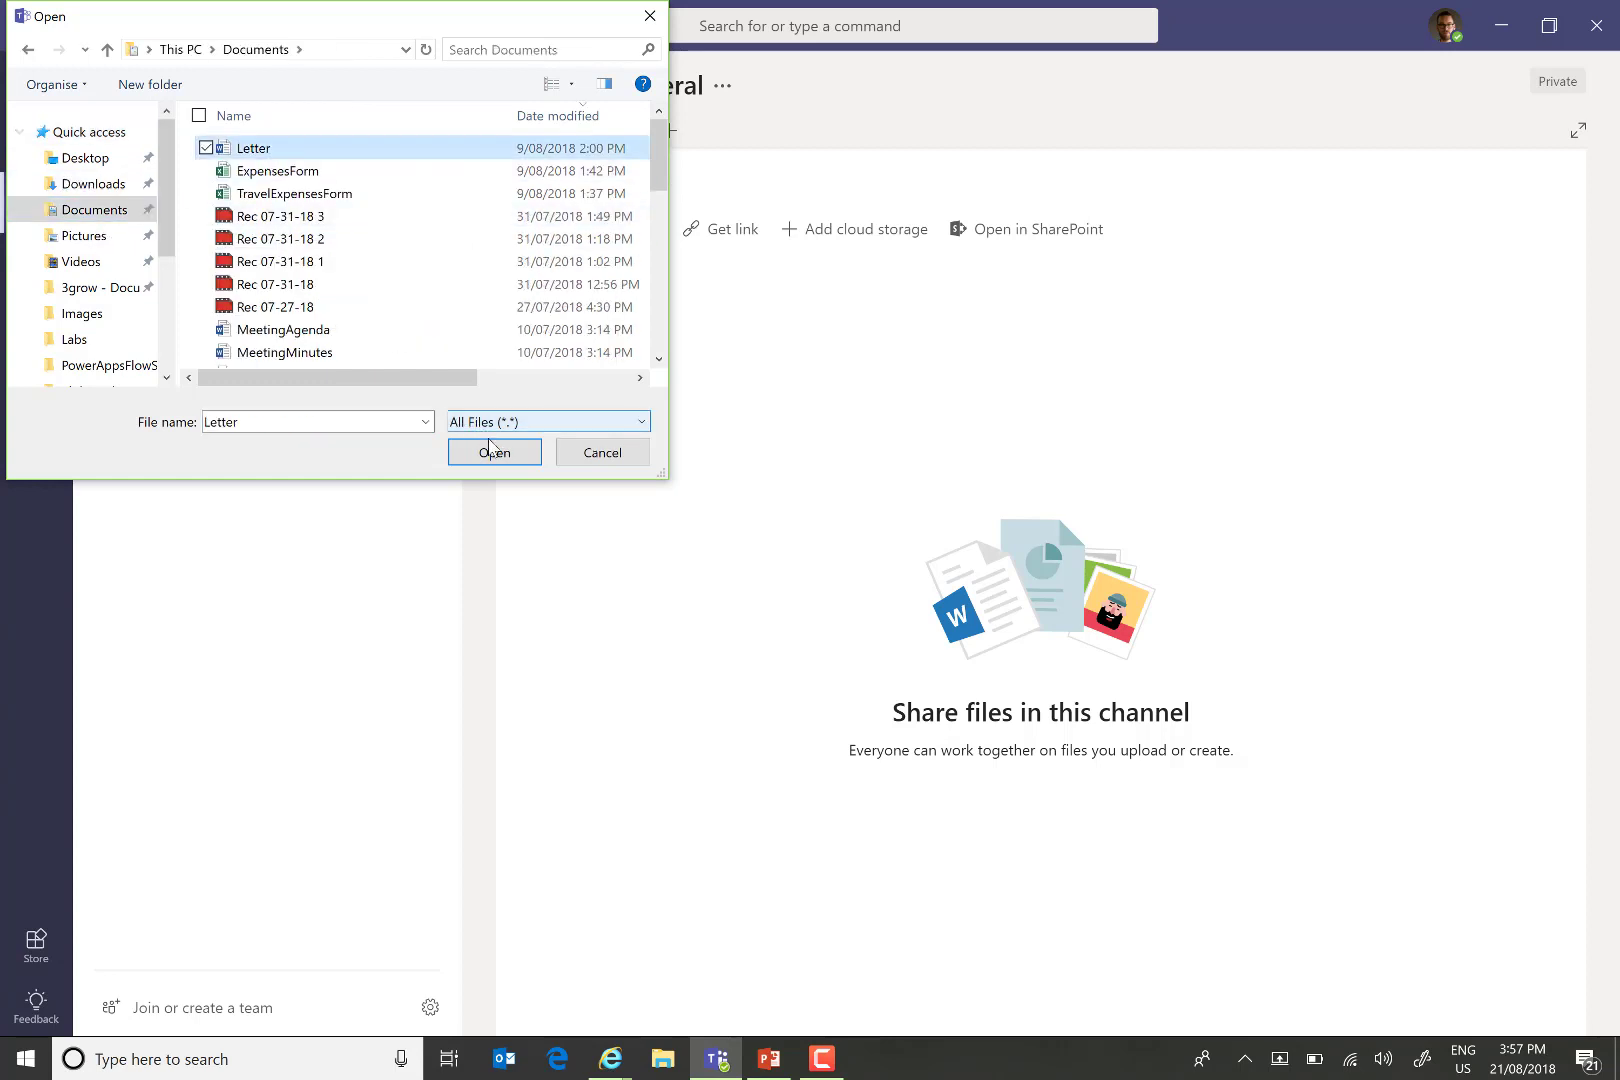
pyautogui.click(298, 173)
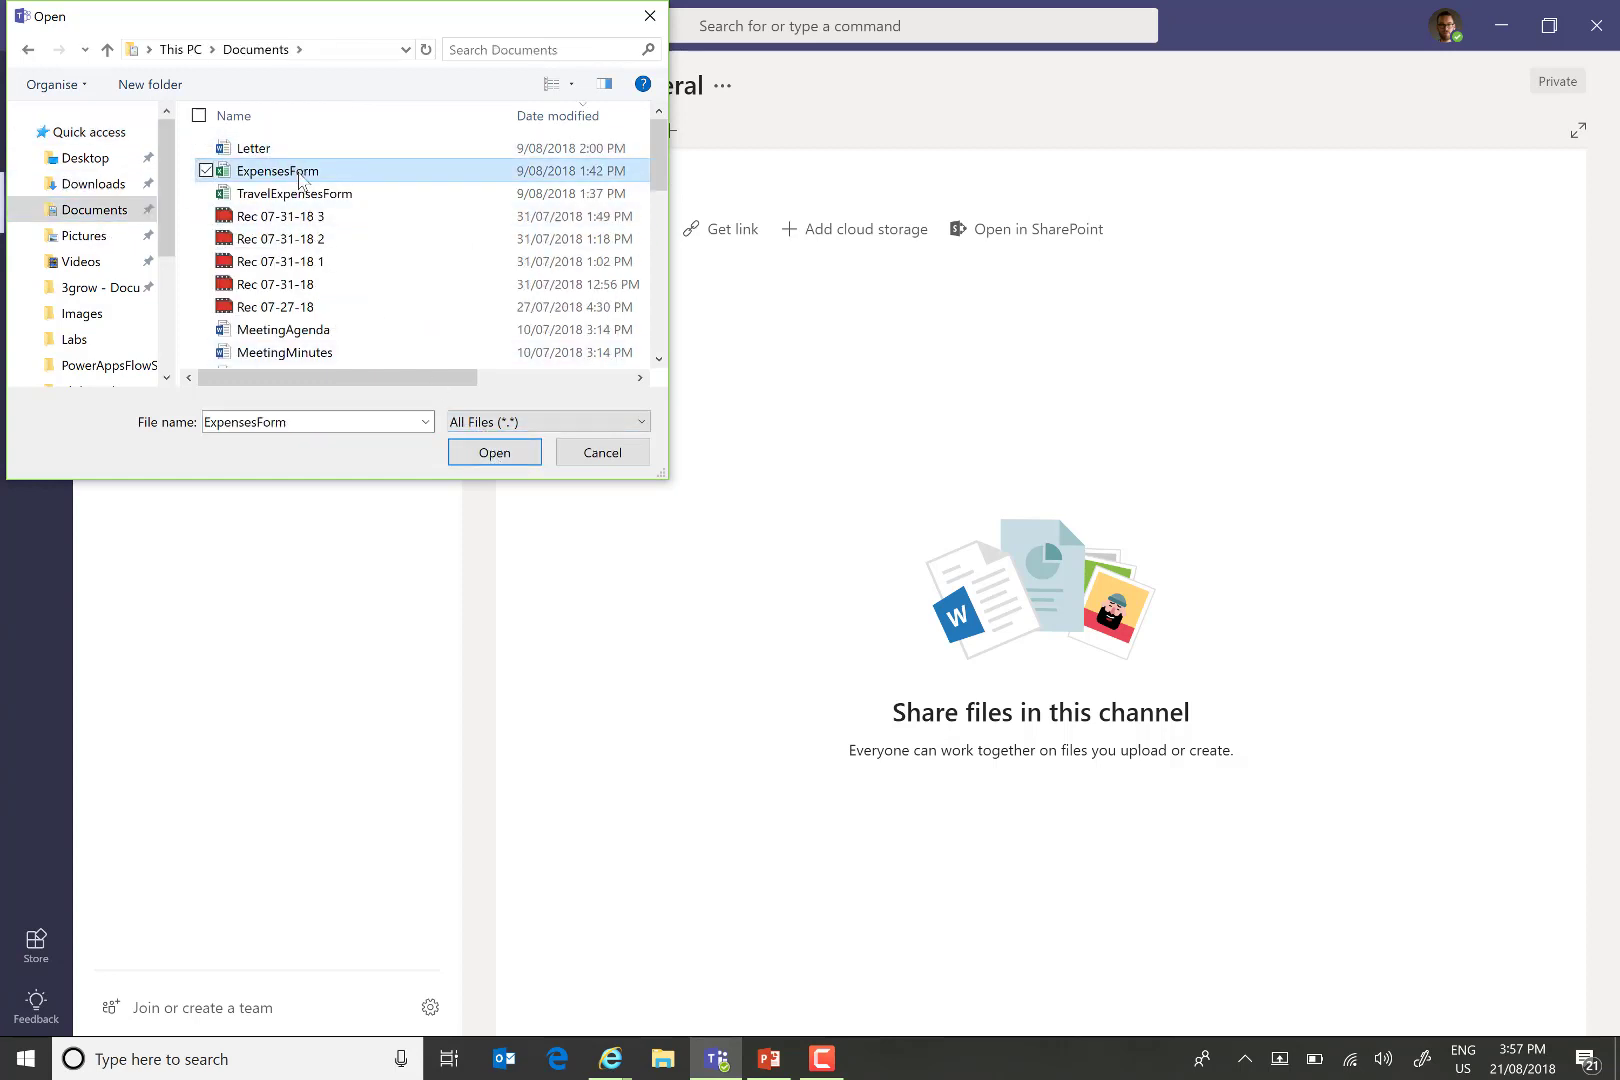
pyautogui.click(492, 452)
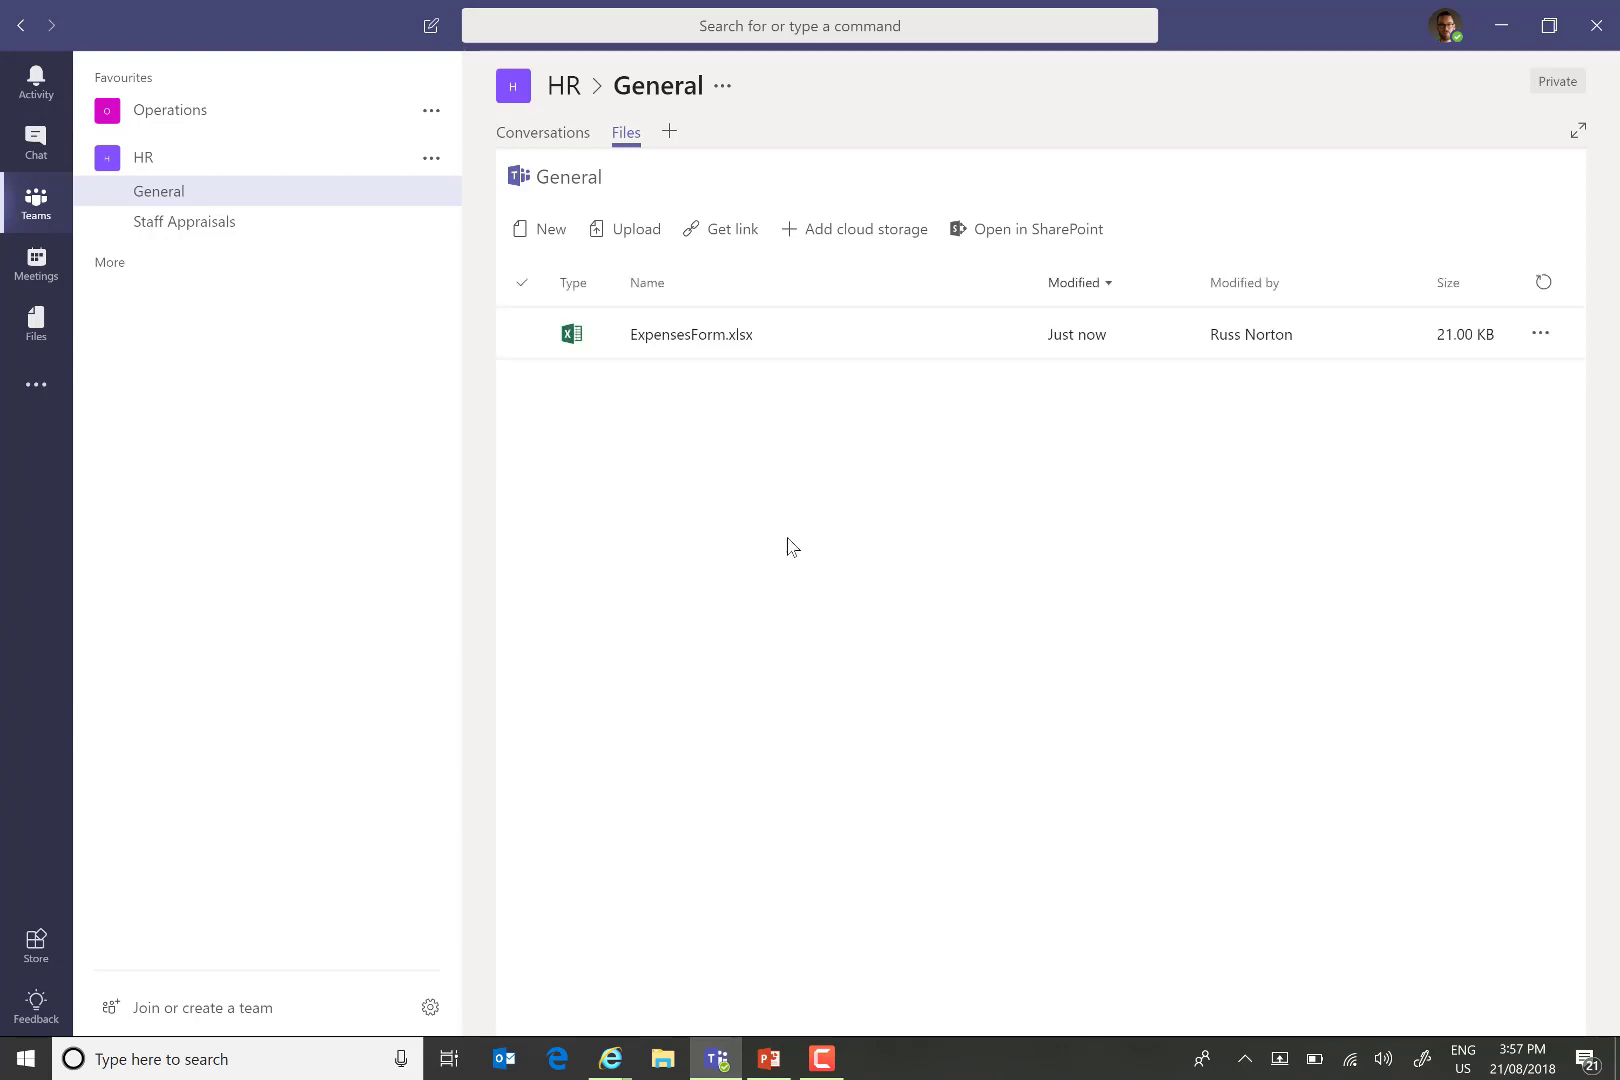
# - Create a Word document named Test in the Staff Appraisals channel's files and close it once it opens
pyautogui.click(191, 230)
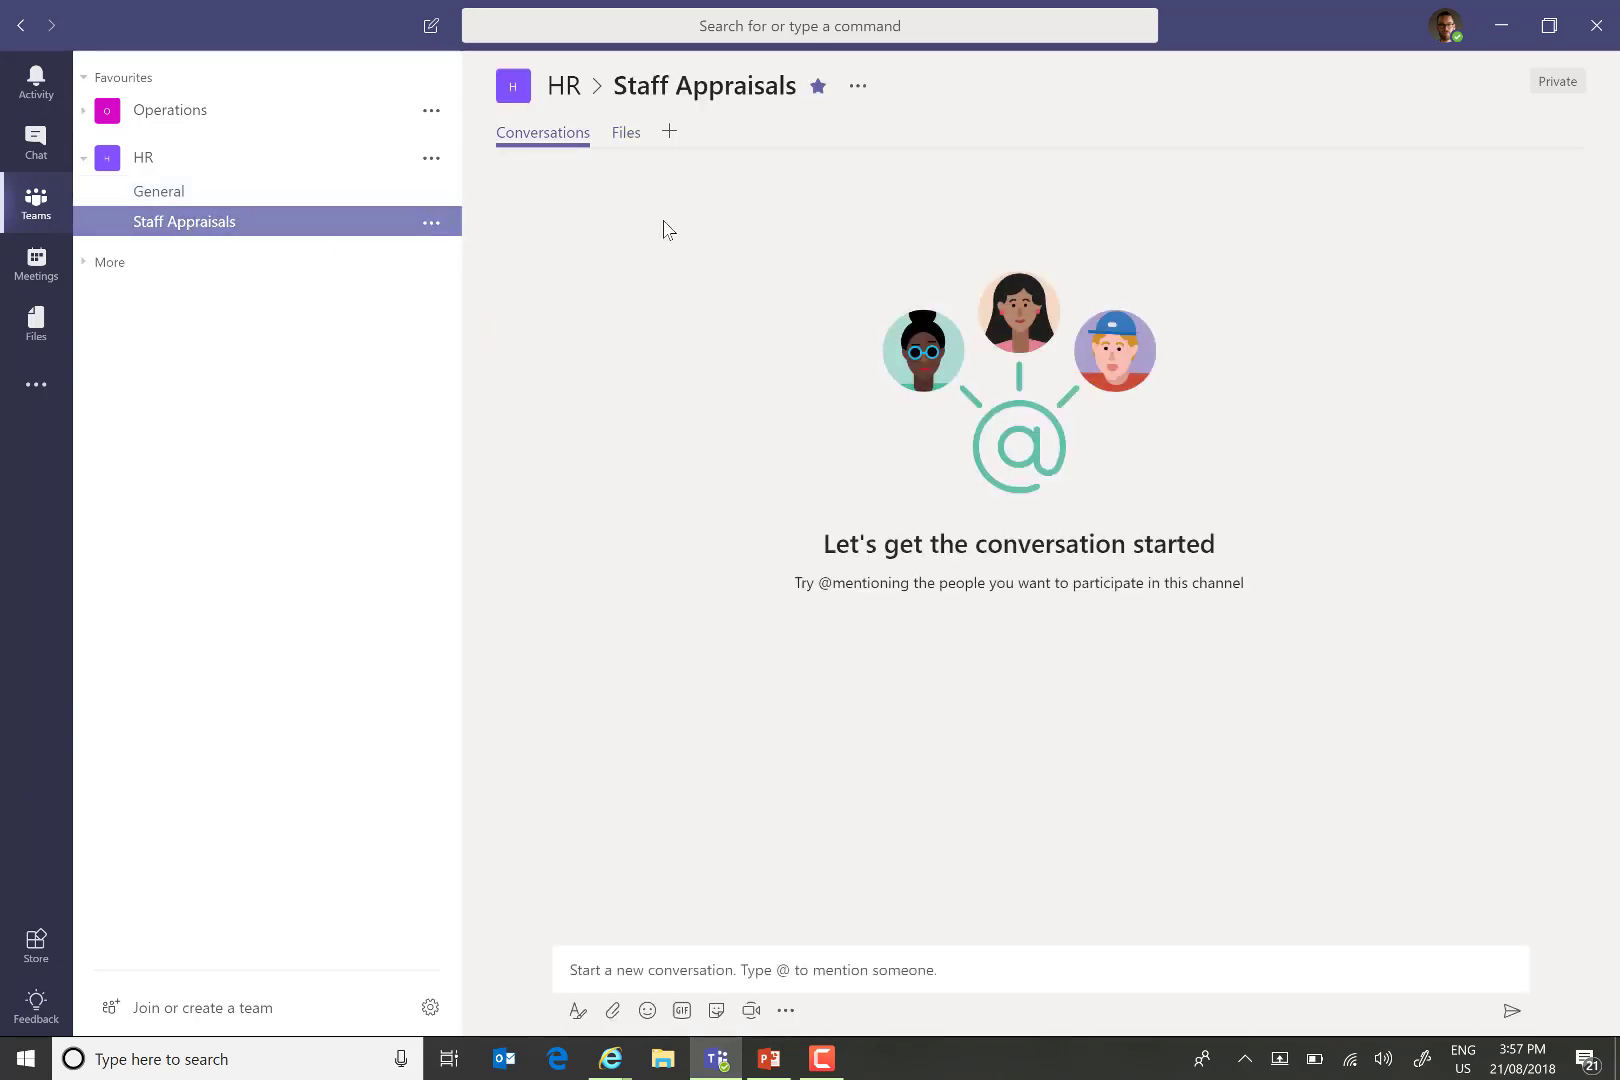
pyautogui.click(630, 134)
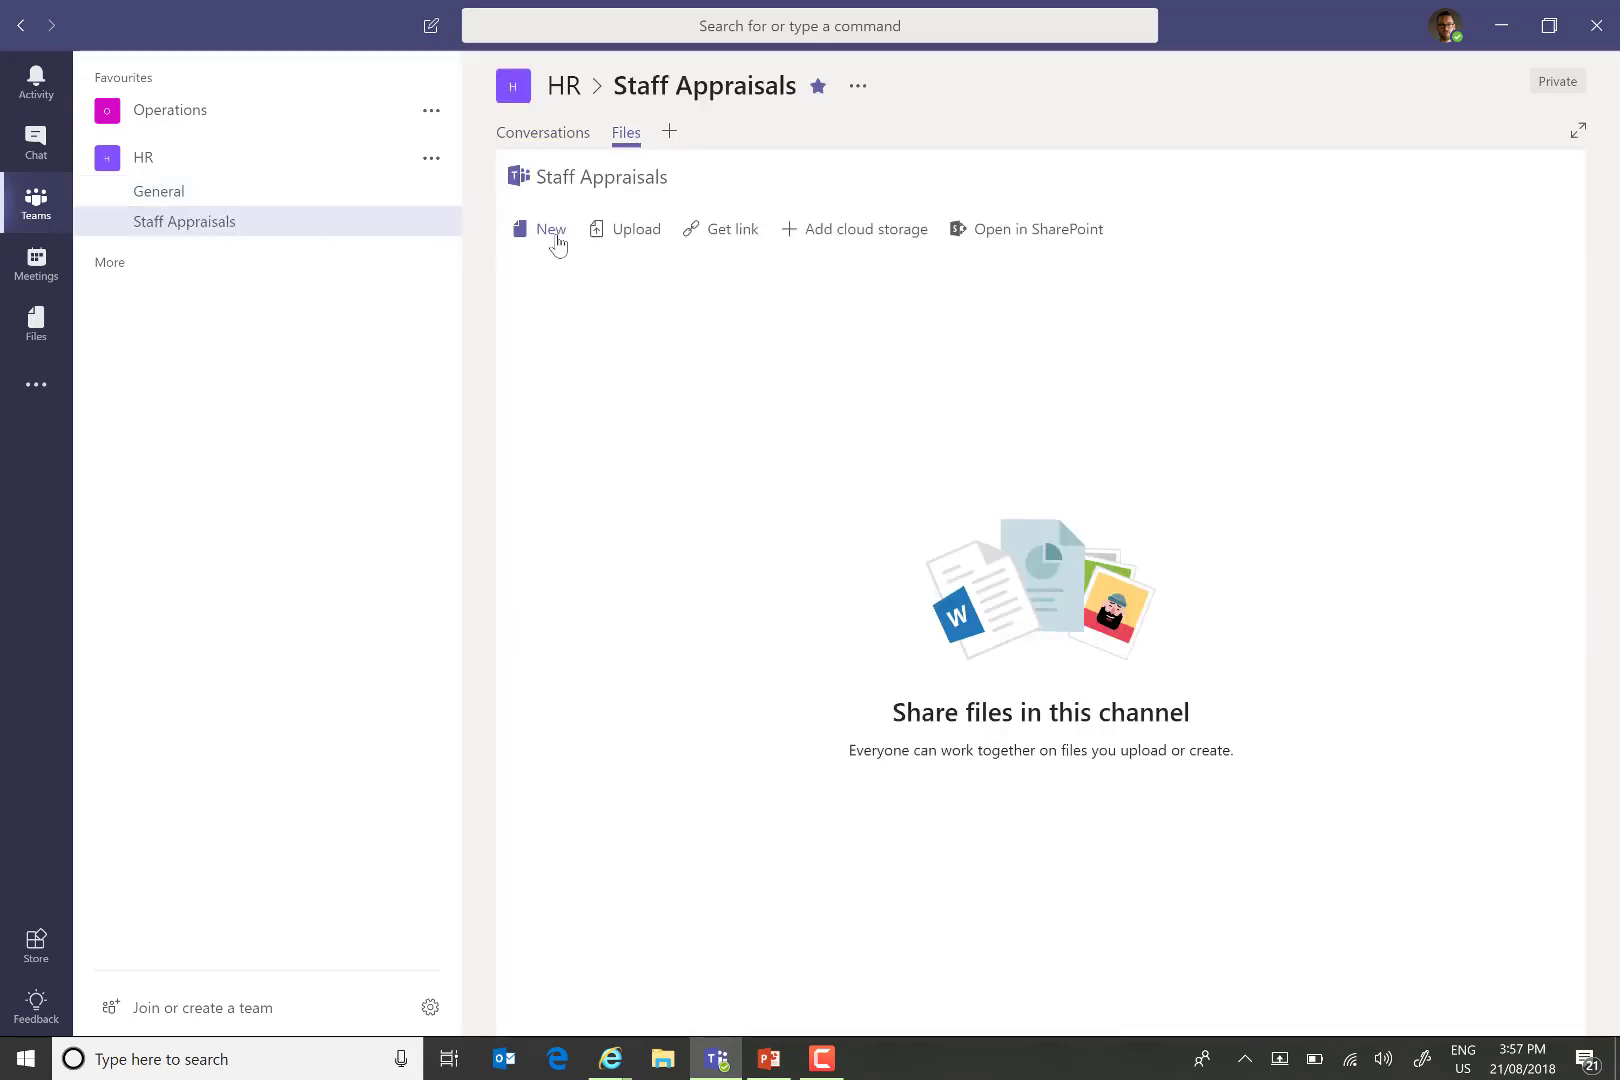
pyautogui.click(550, 240)
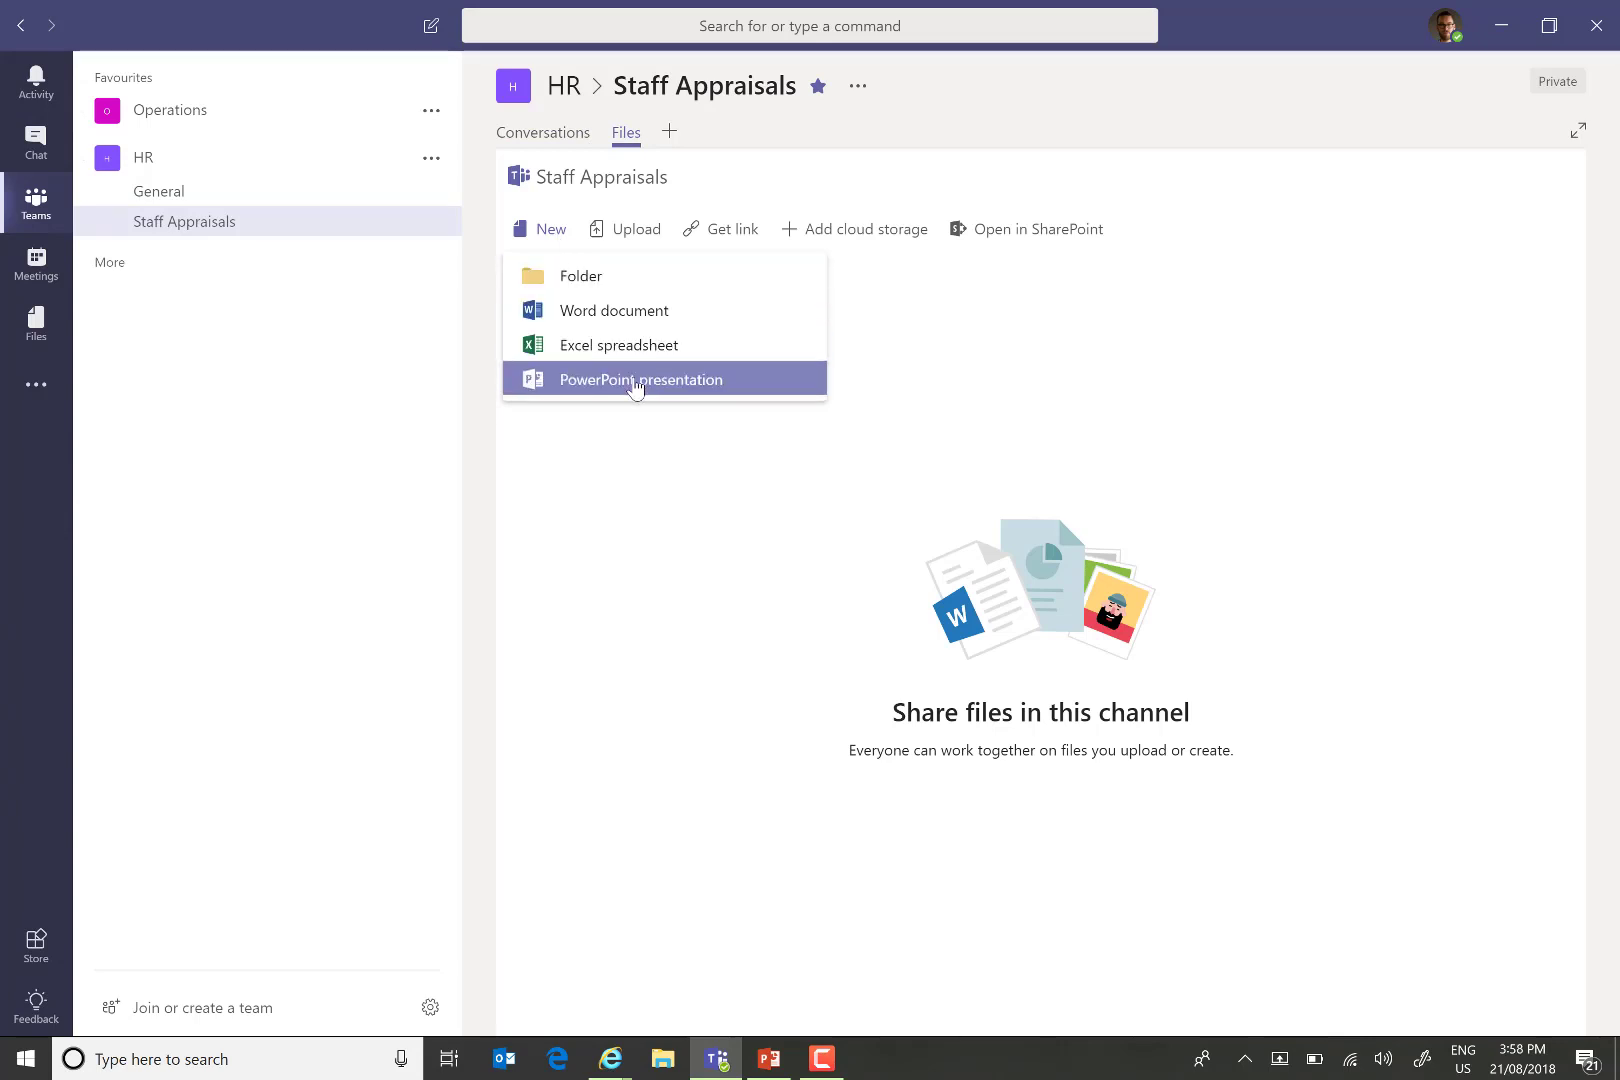
pyautogui.click(630, 318)
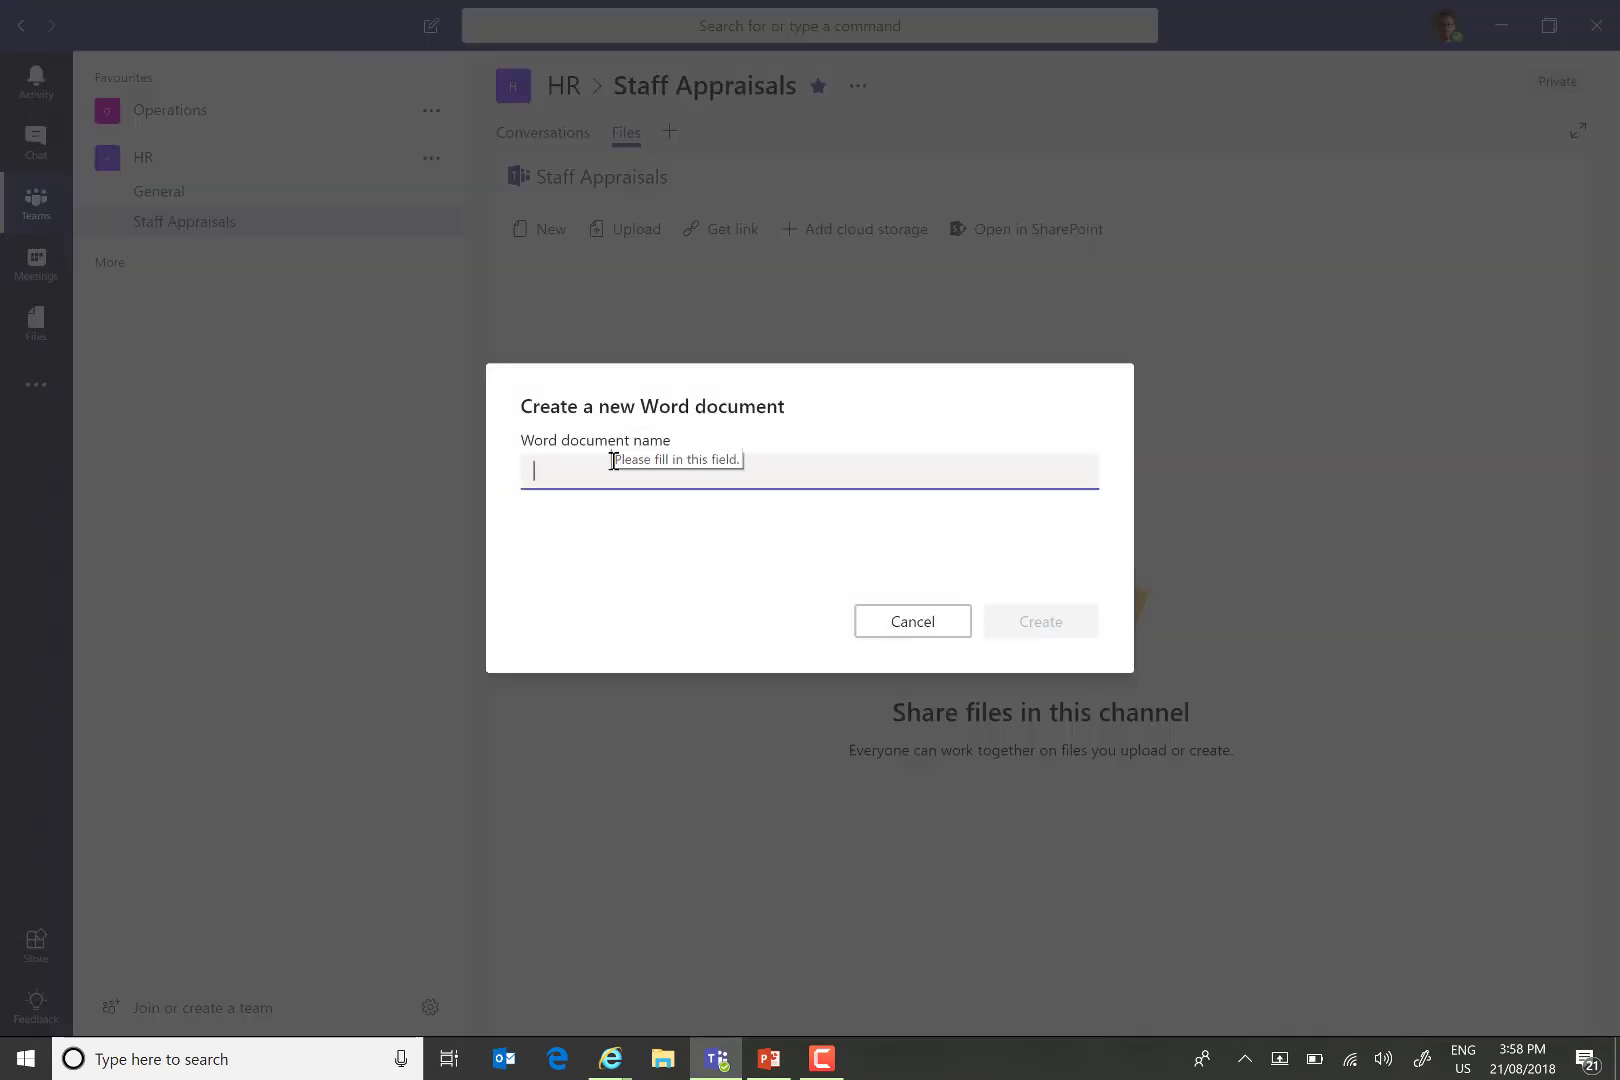
pyautogui.write('Test')
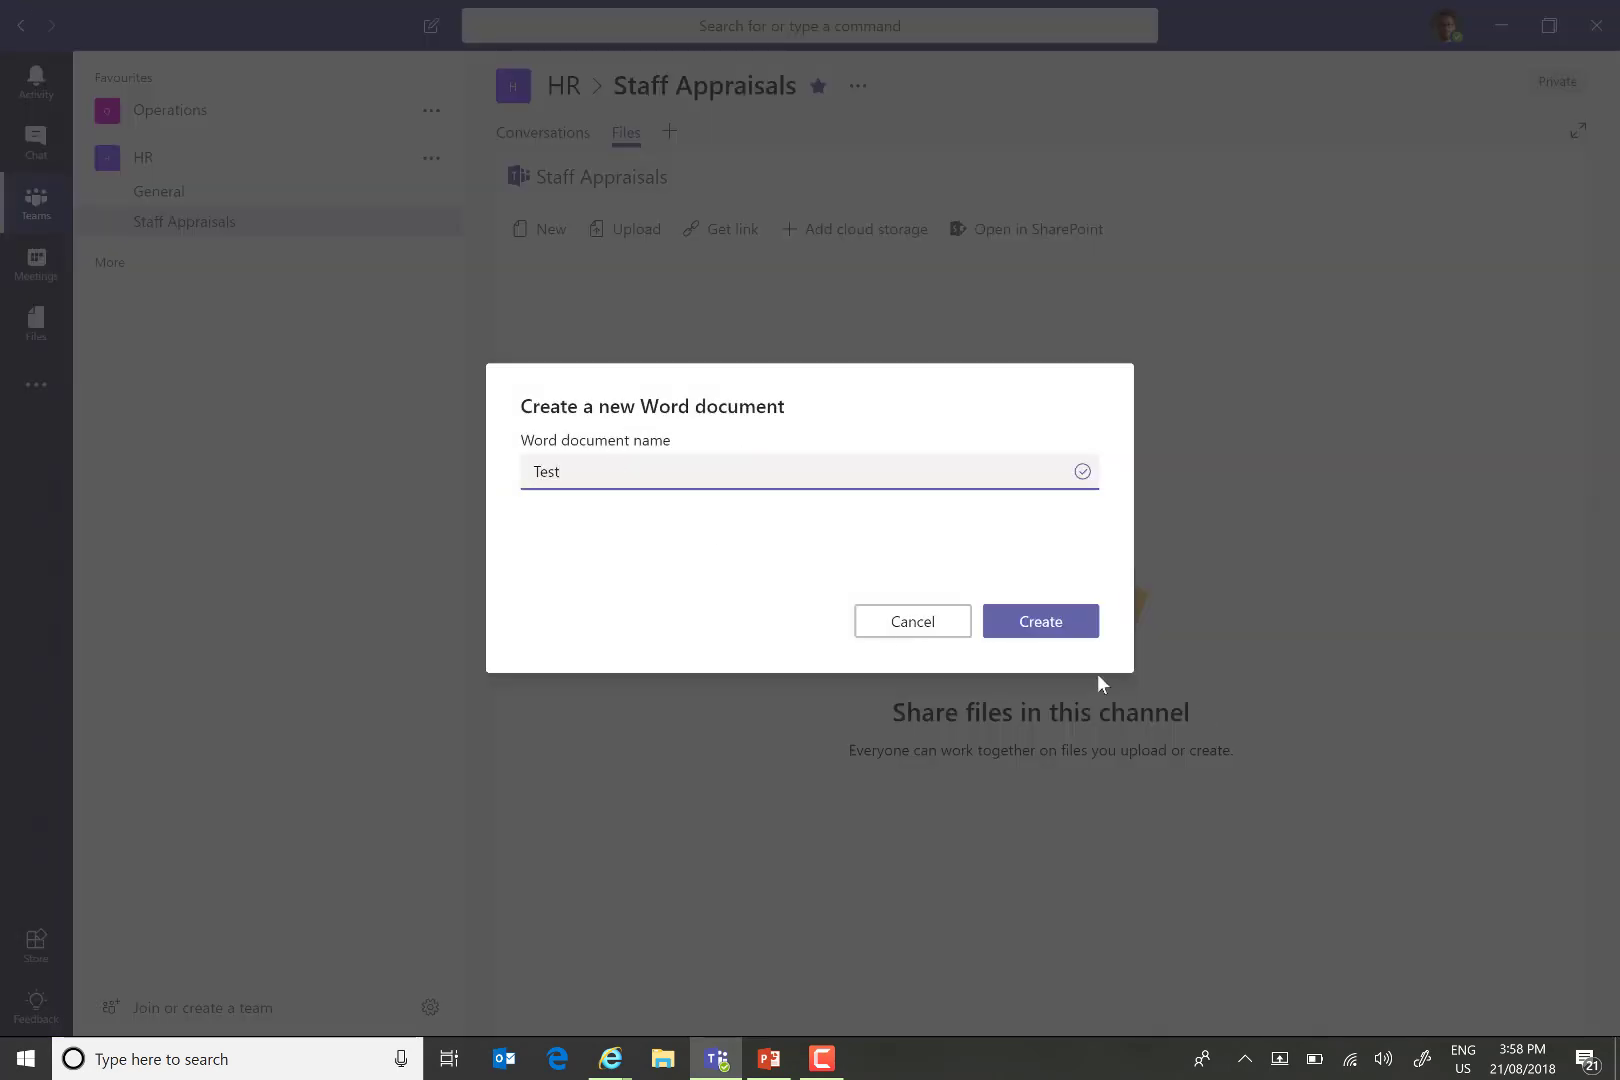
pyautogui.click(1041, 629)
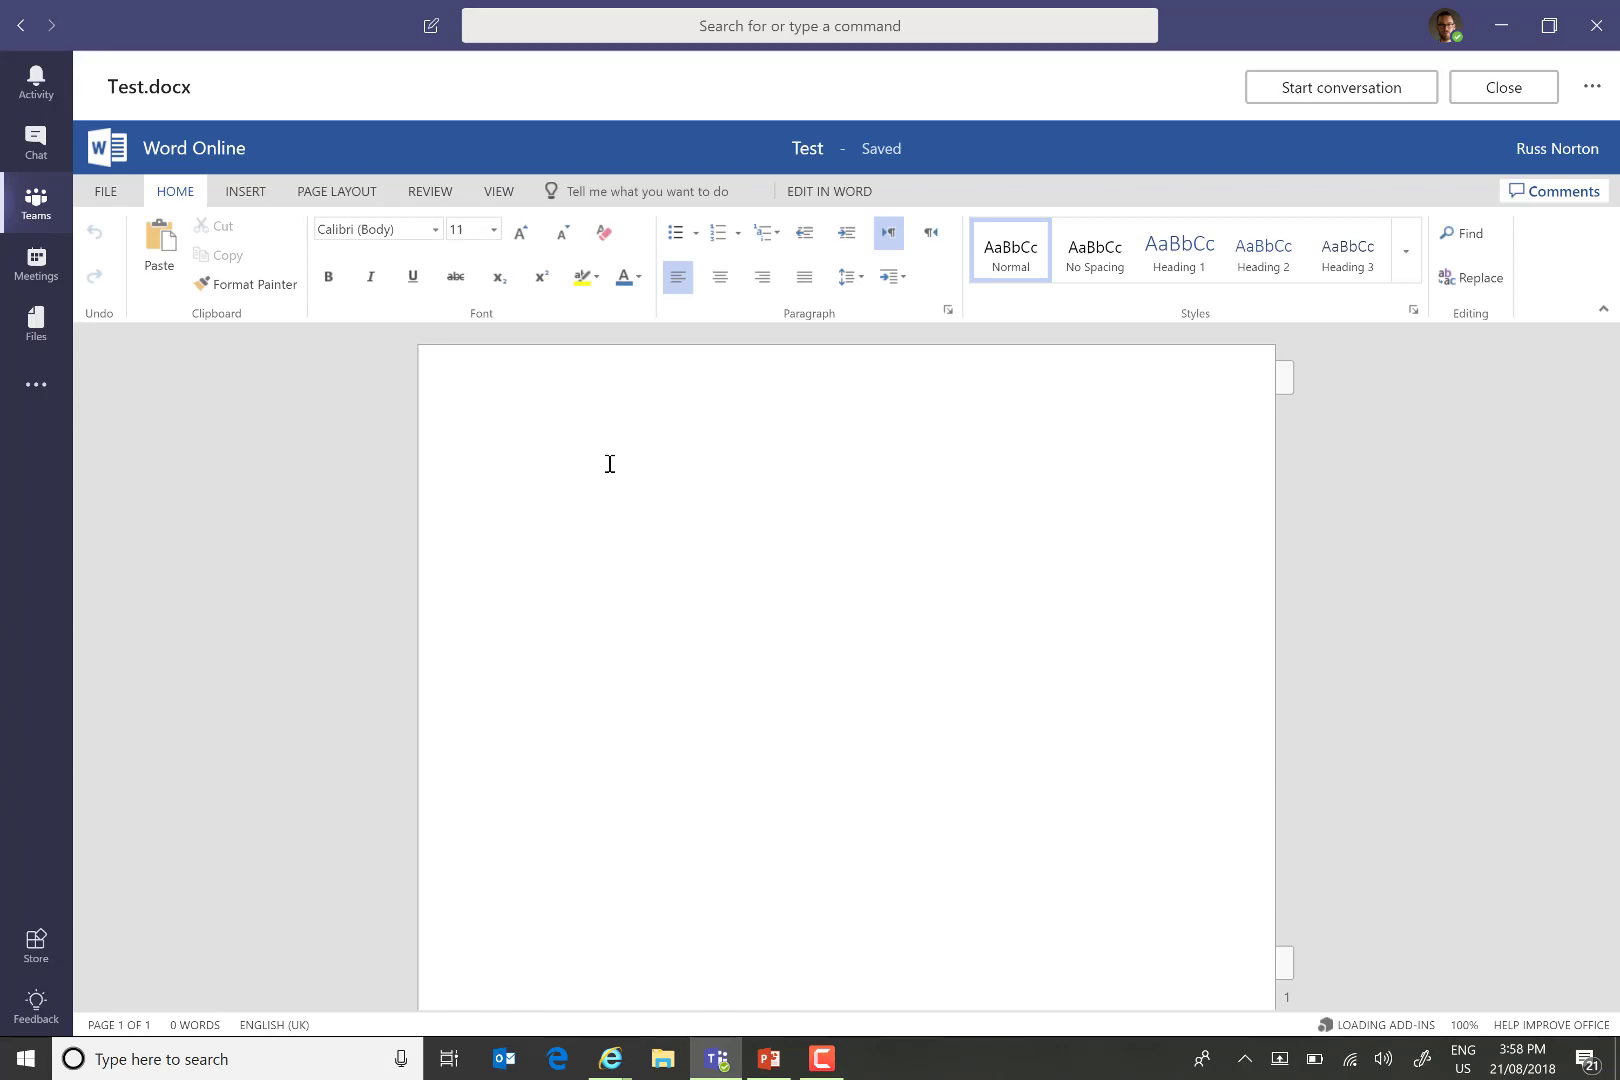
pyautogui.click(1500, 89)
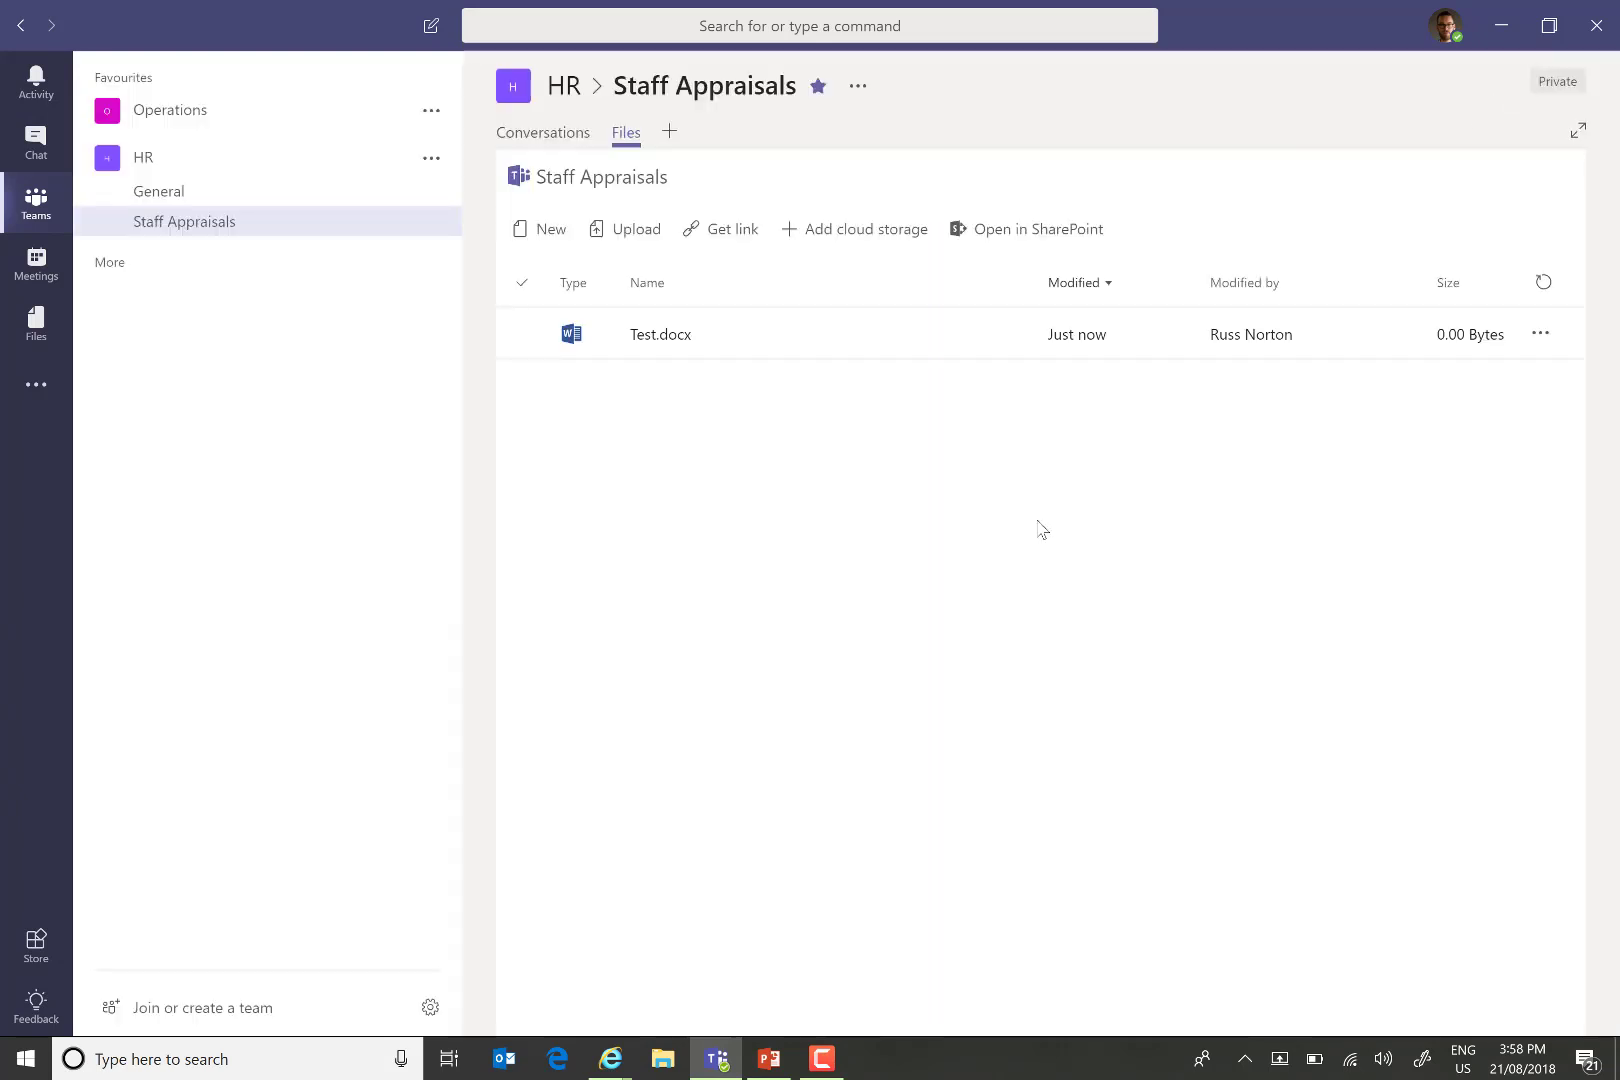
# - Switch to the HR SharePoint site and check the contents of the General and Staff Appraisals folders in Documents
pyautogui.moveTo(612, 1062)
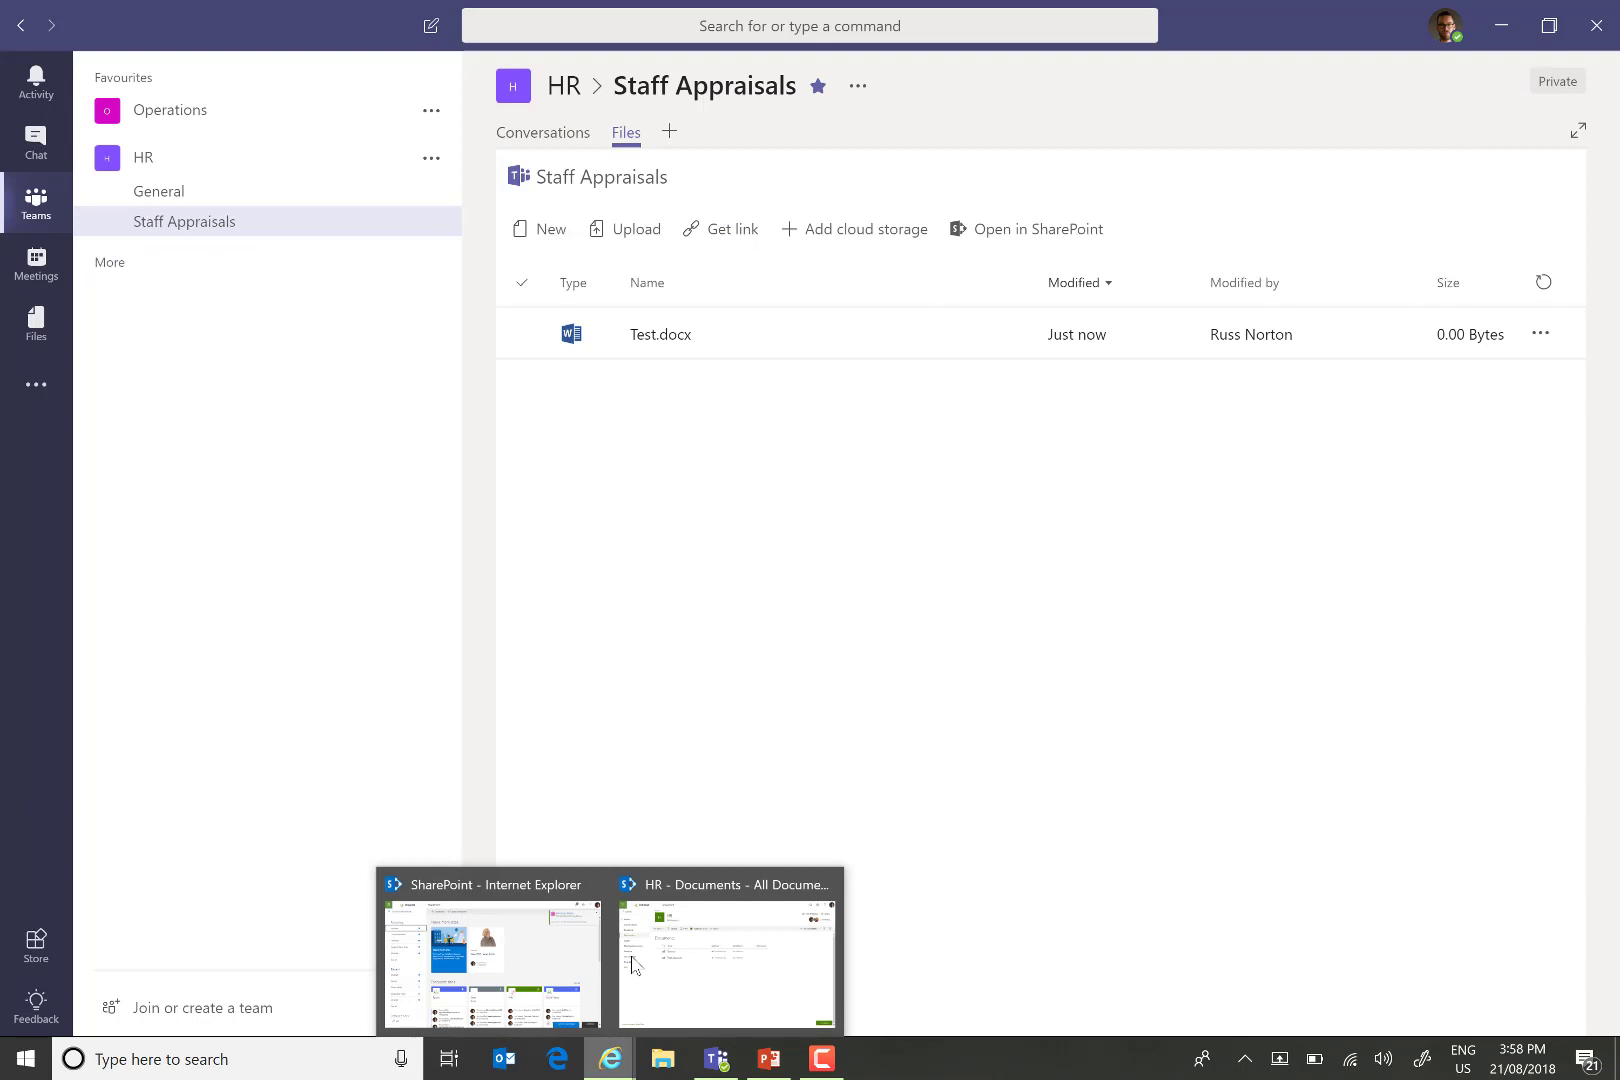
pyautogui.click(729, 969)
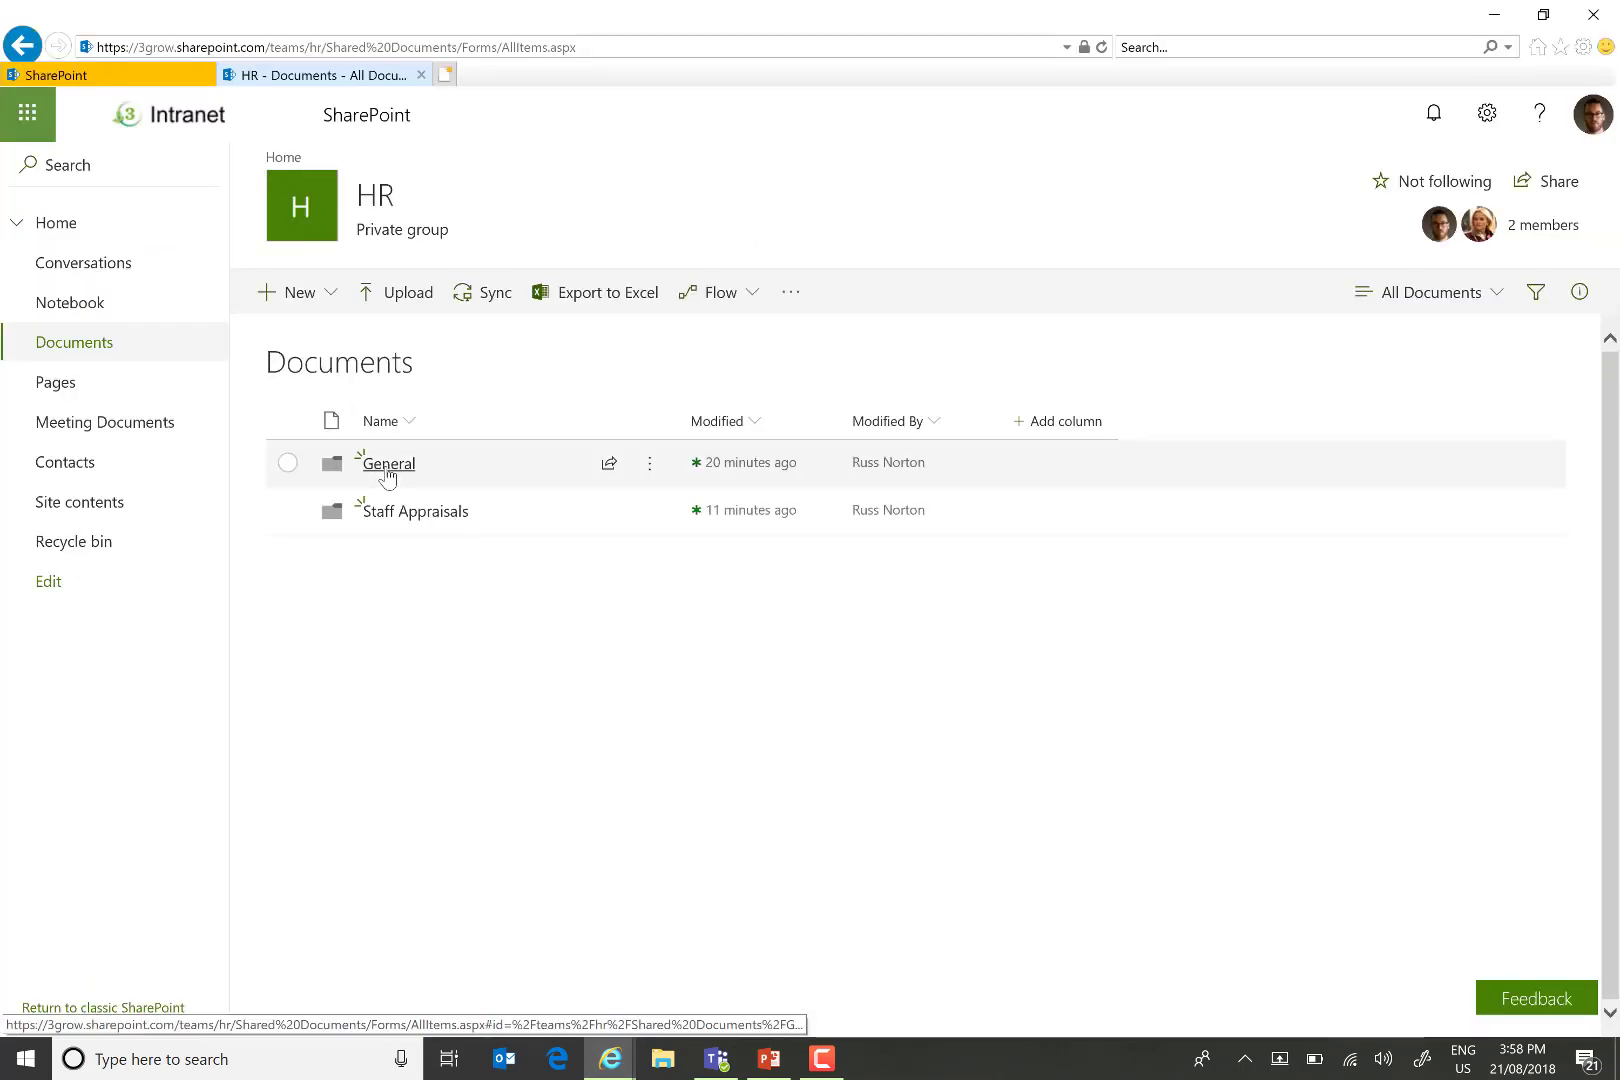
pyautogui.click(388, 465)
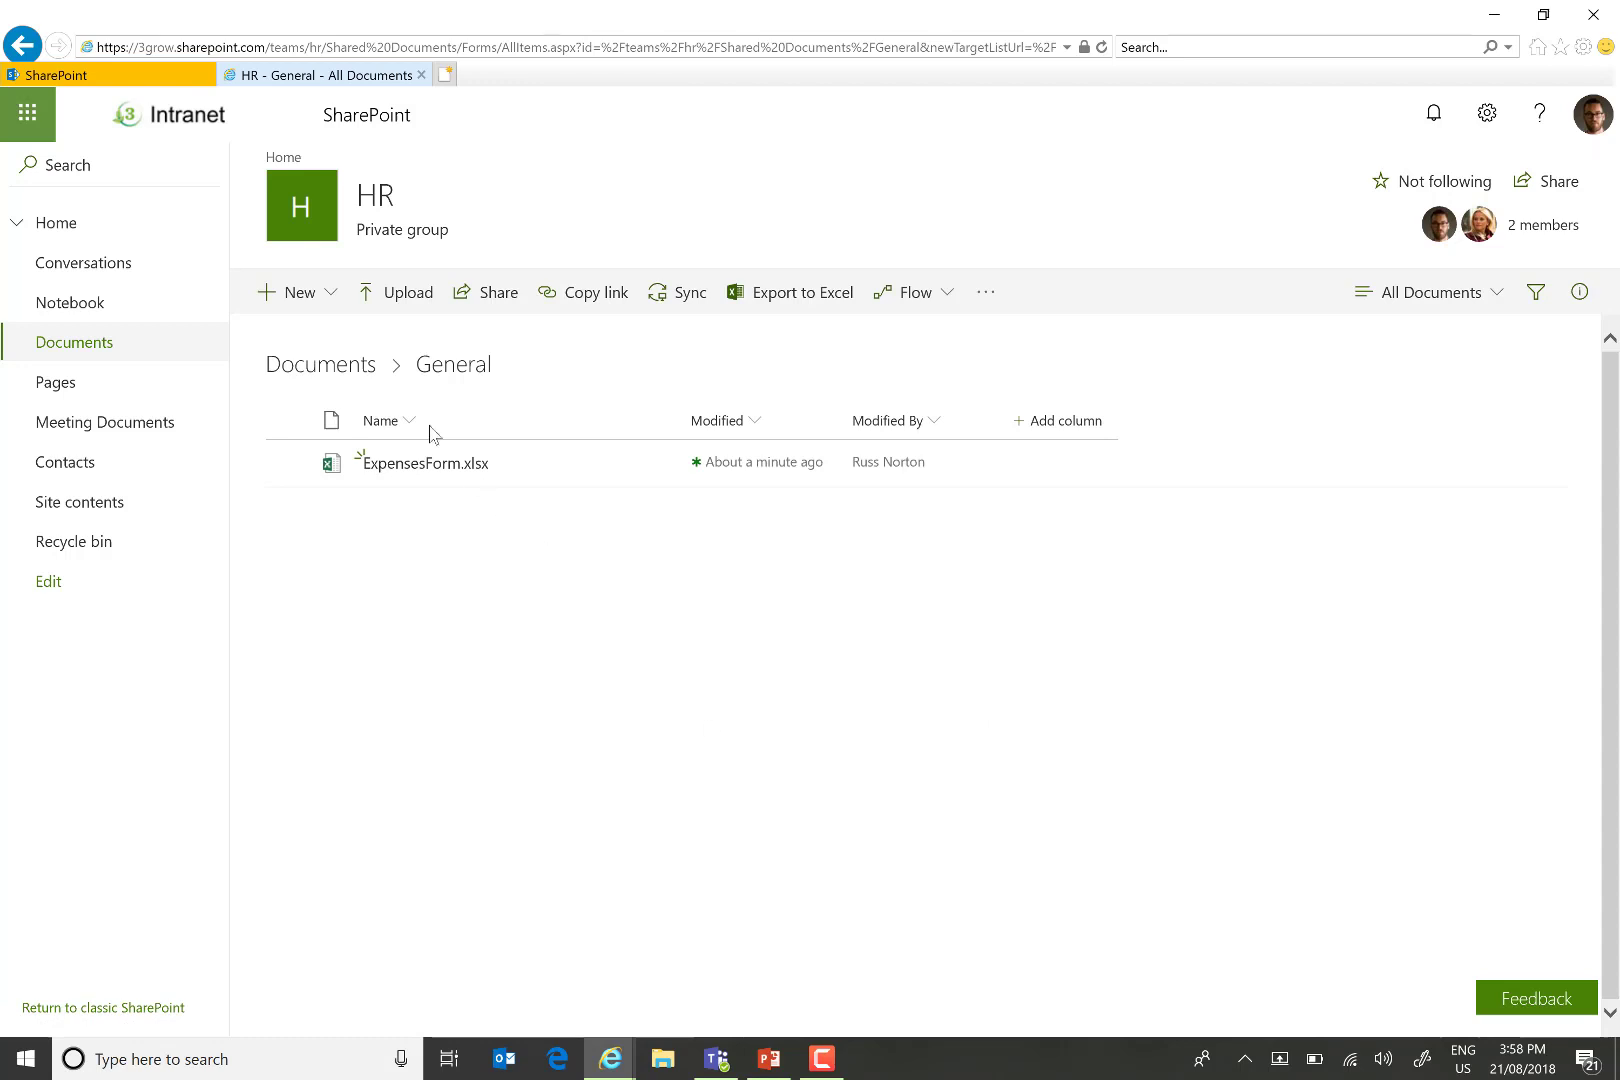
pyautogui.click(350, 370)
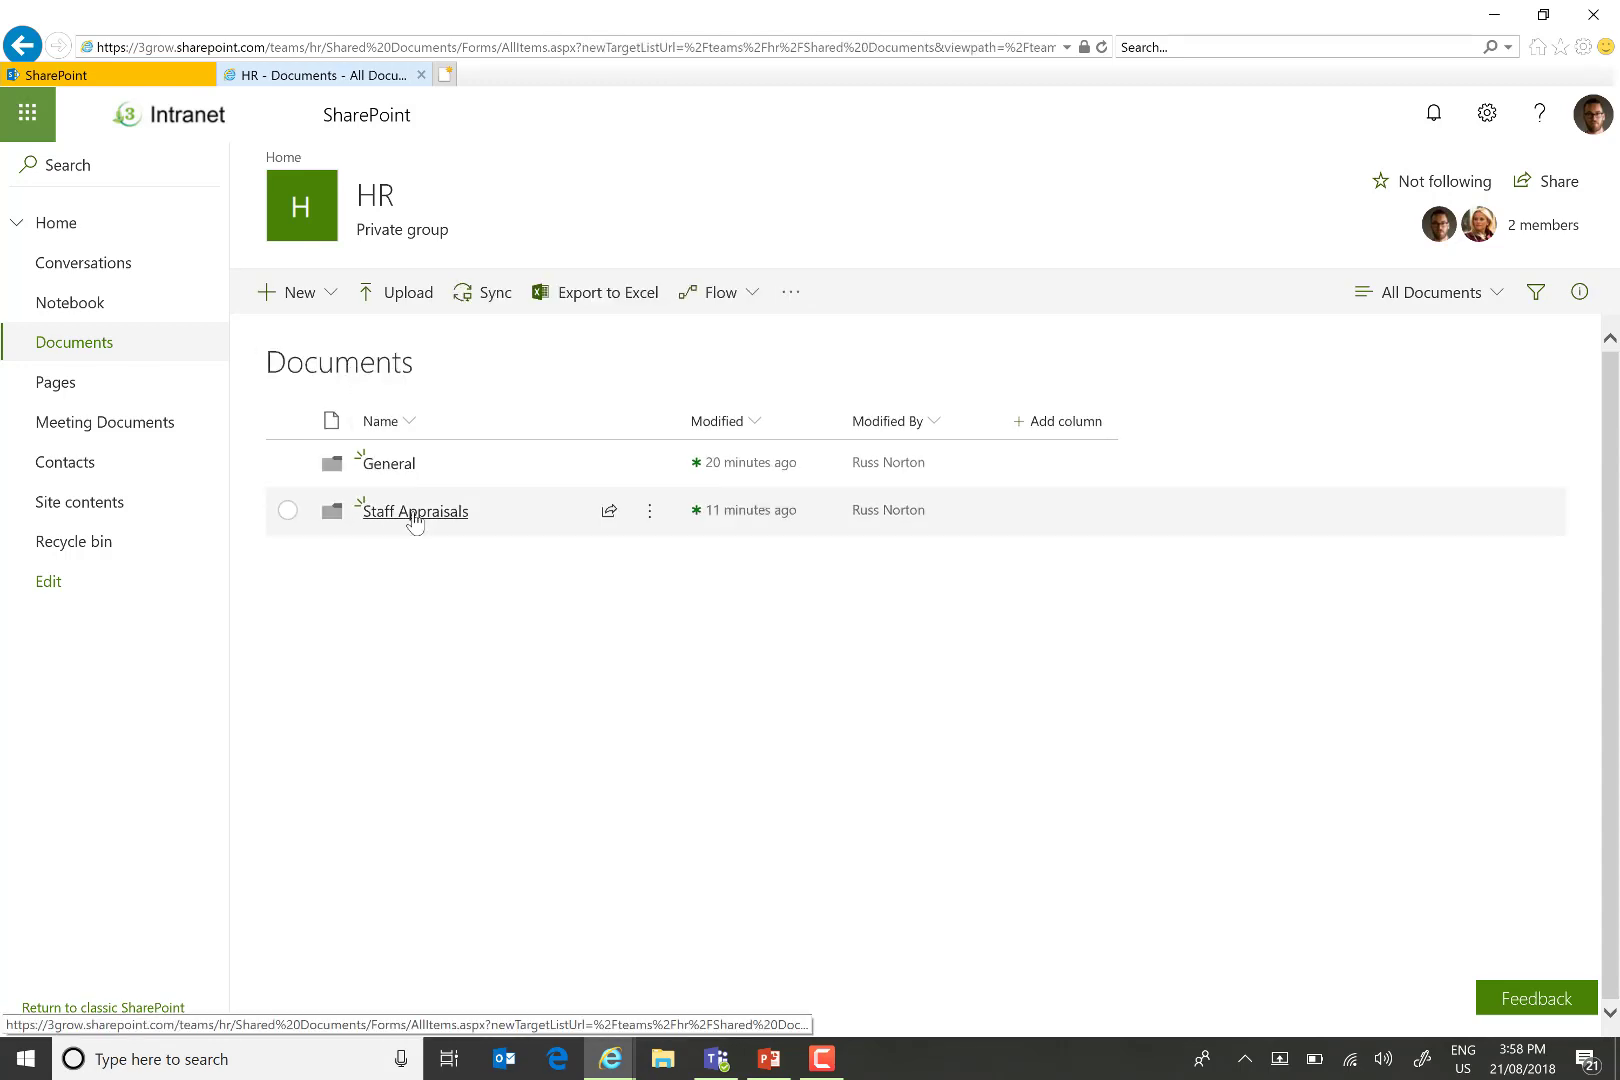
pyautogui.click(414, 512)
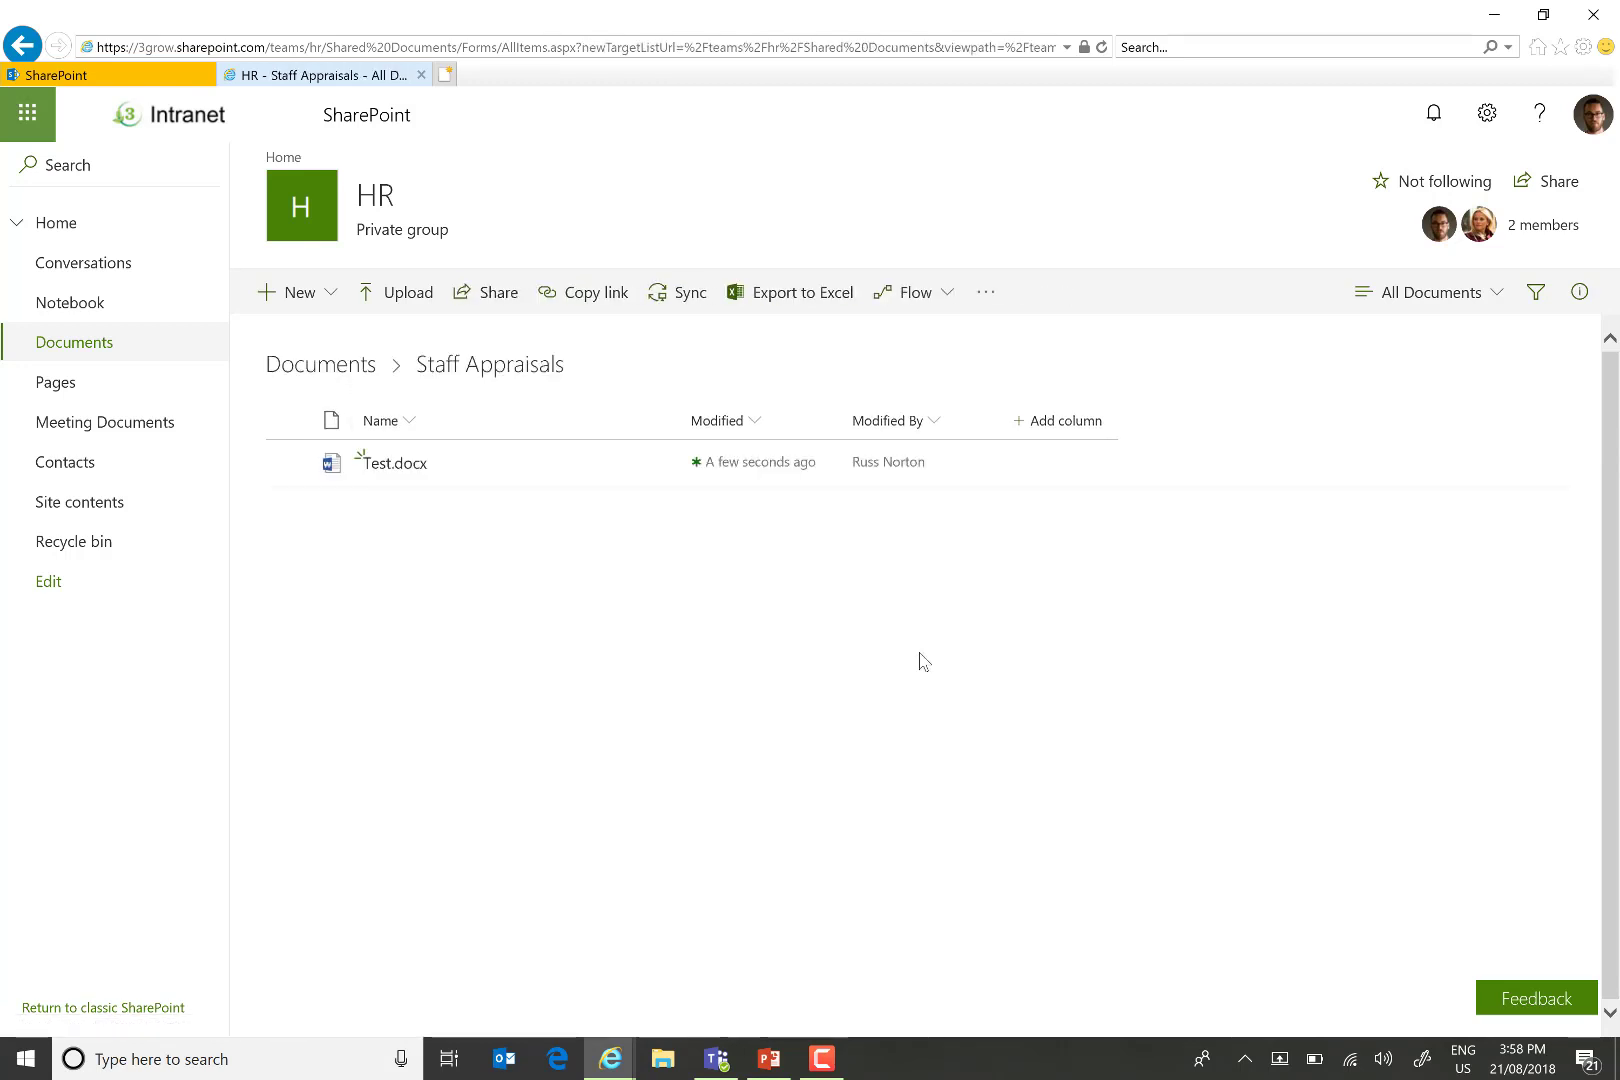
pyautogui.click(337, 372)
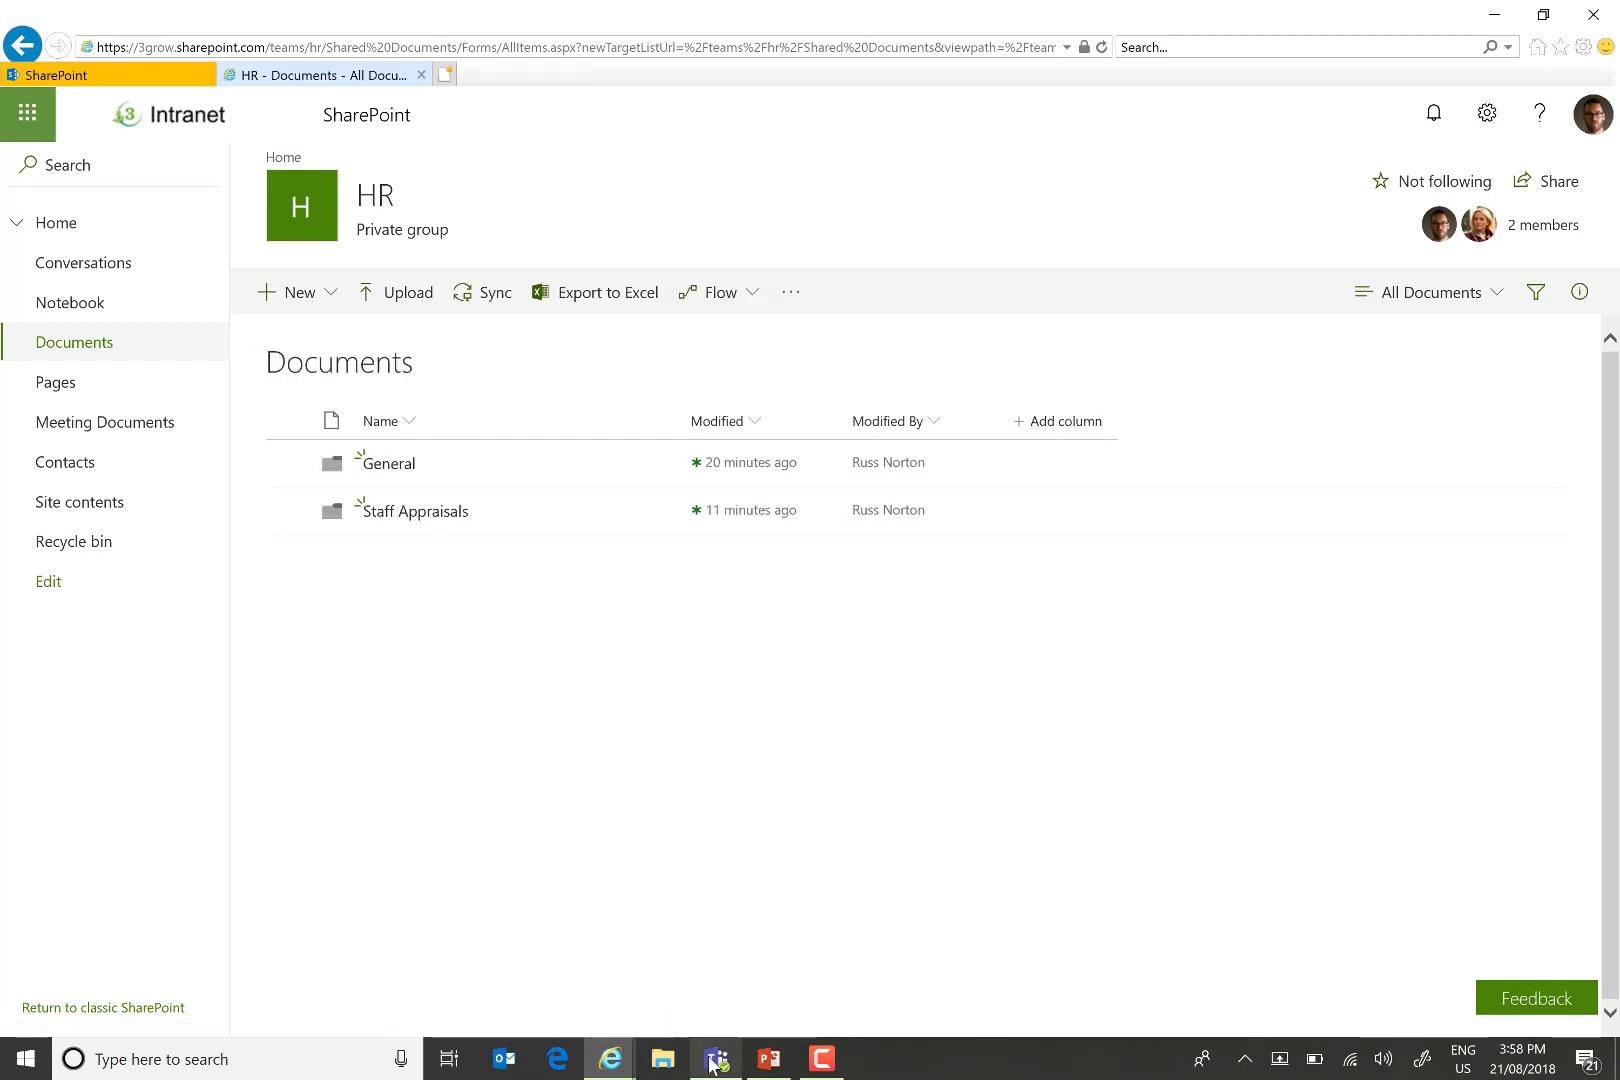
pyautogui.click(716, 1058)
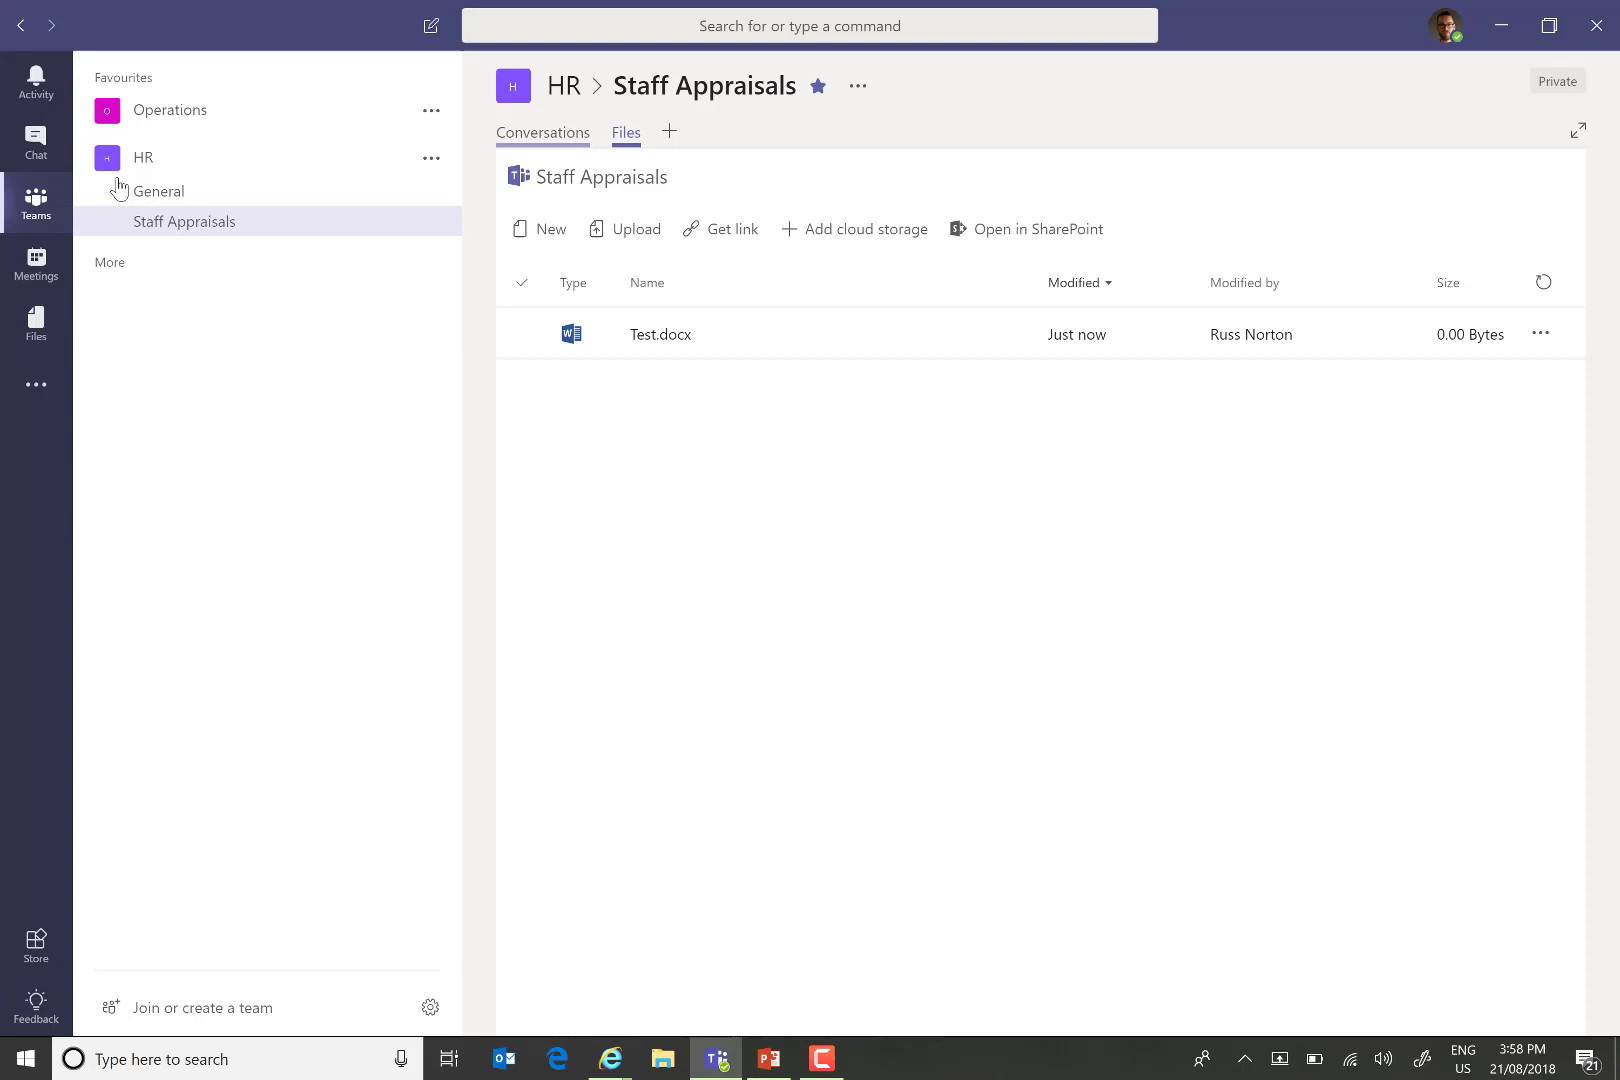
pyautogui.click(162, 200)
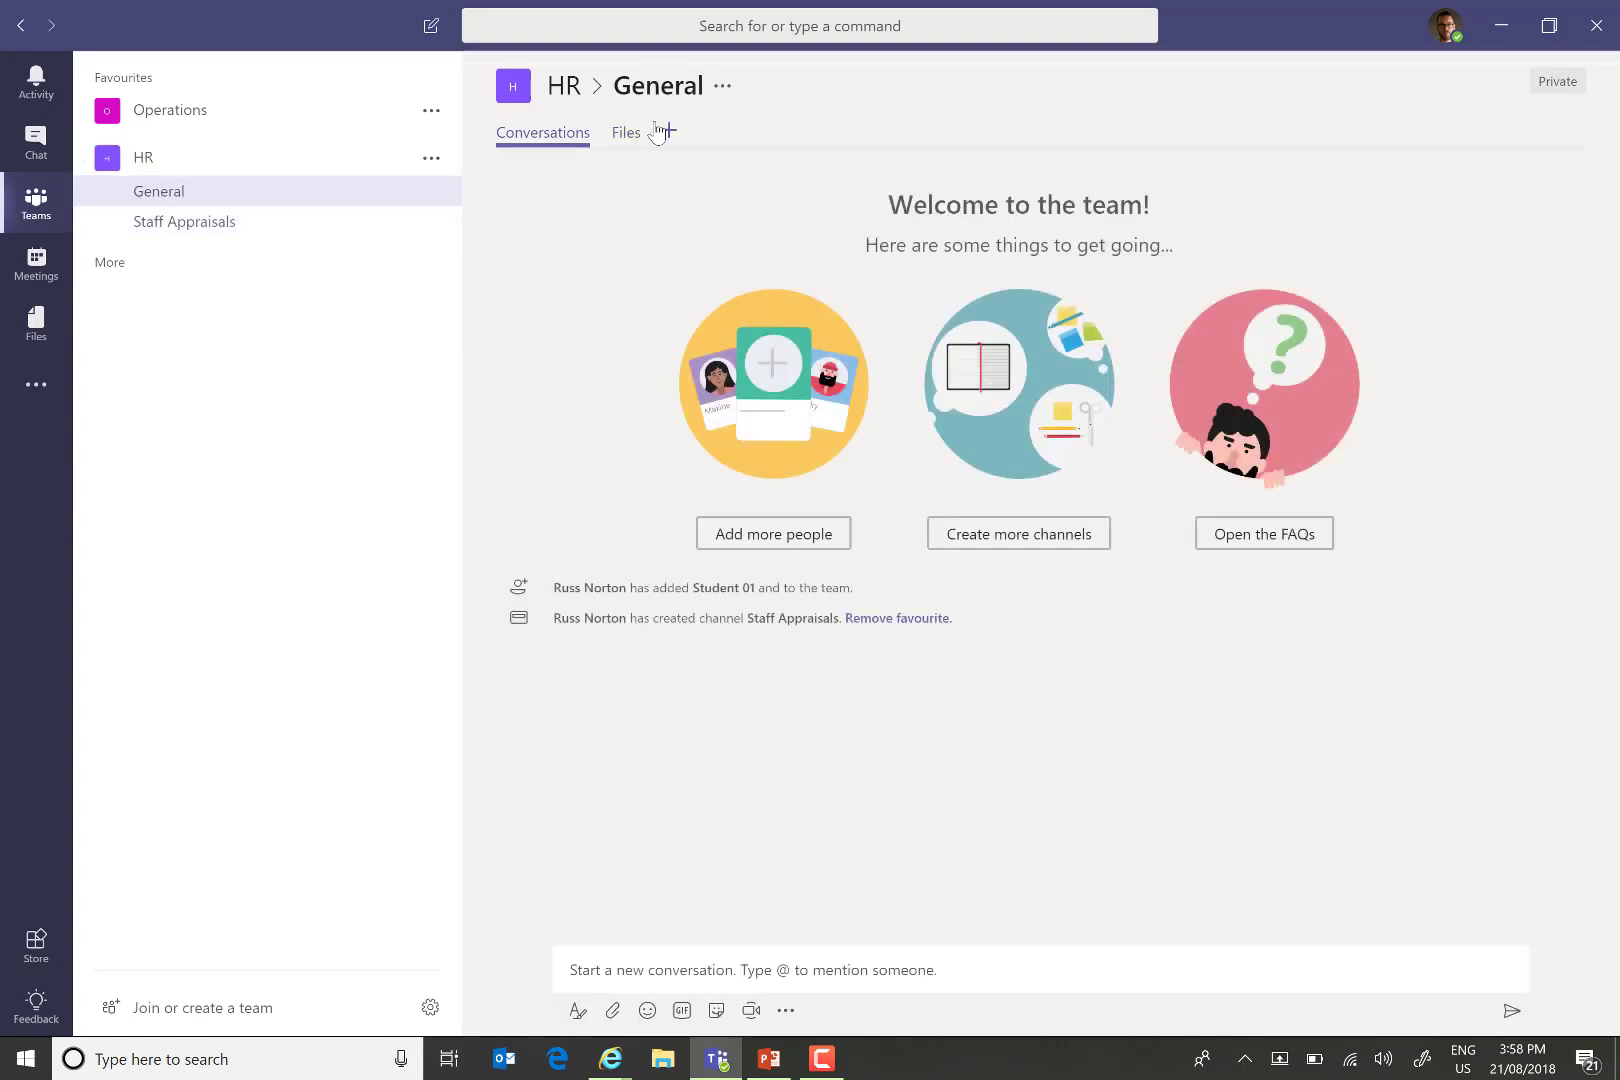
pyautogui.click(667, 134)
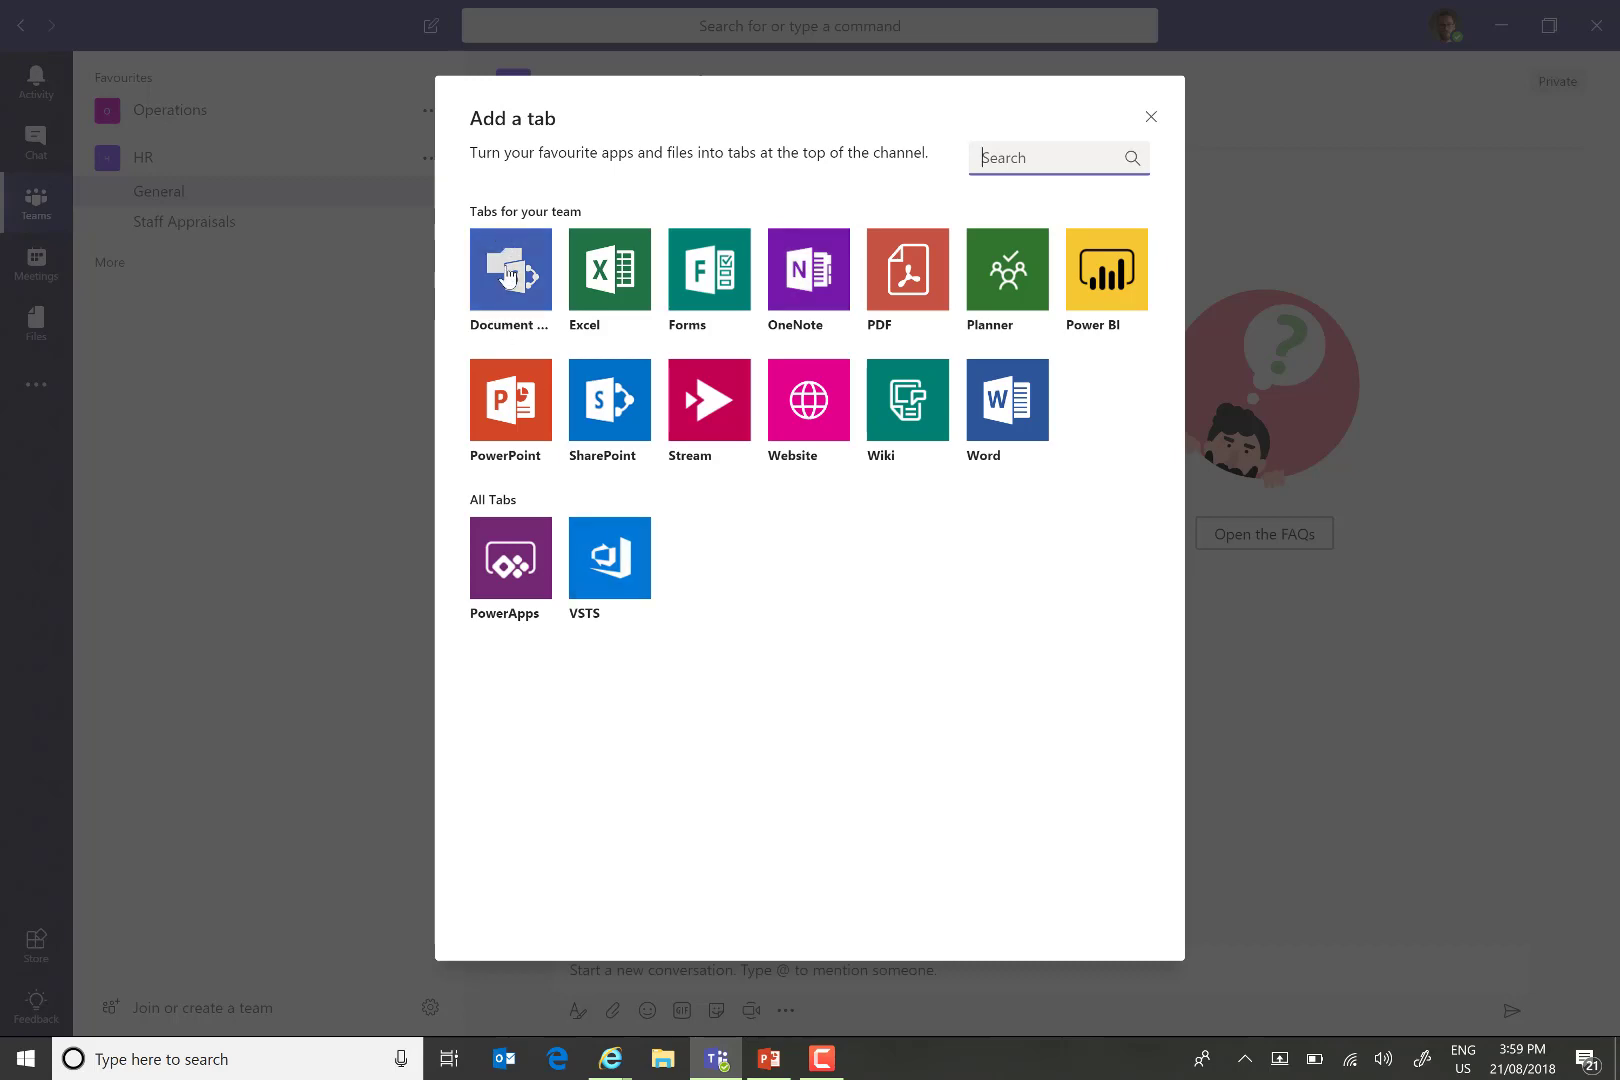
pyautogui.click(510, 272)
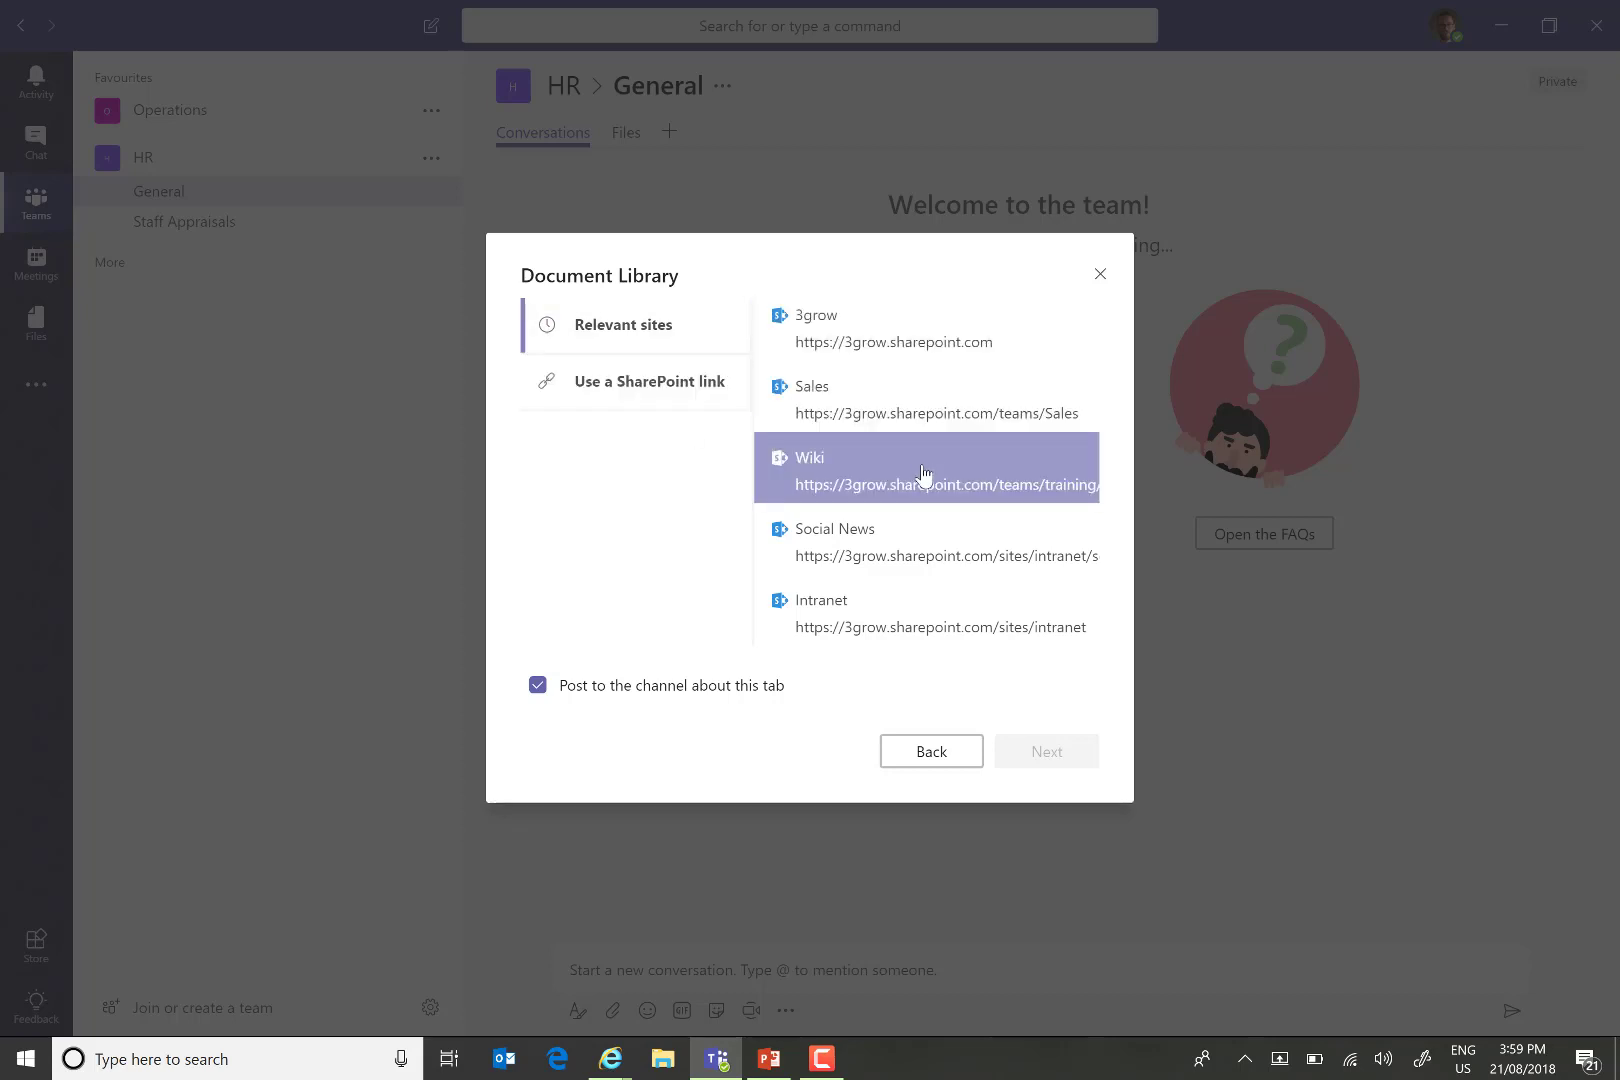
pyautogui.click(662, 384)
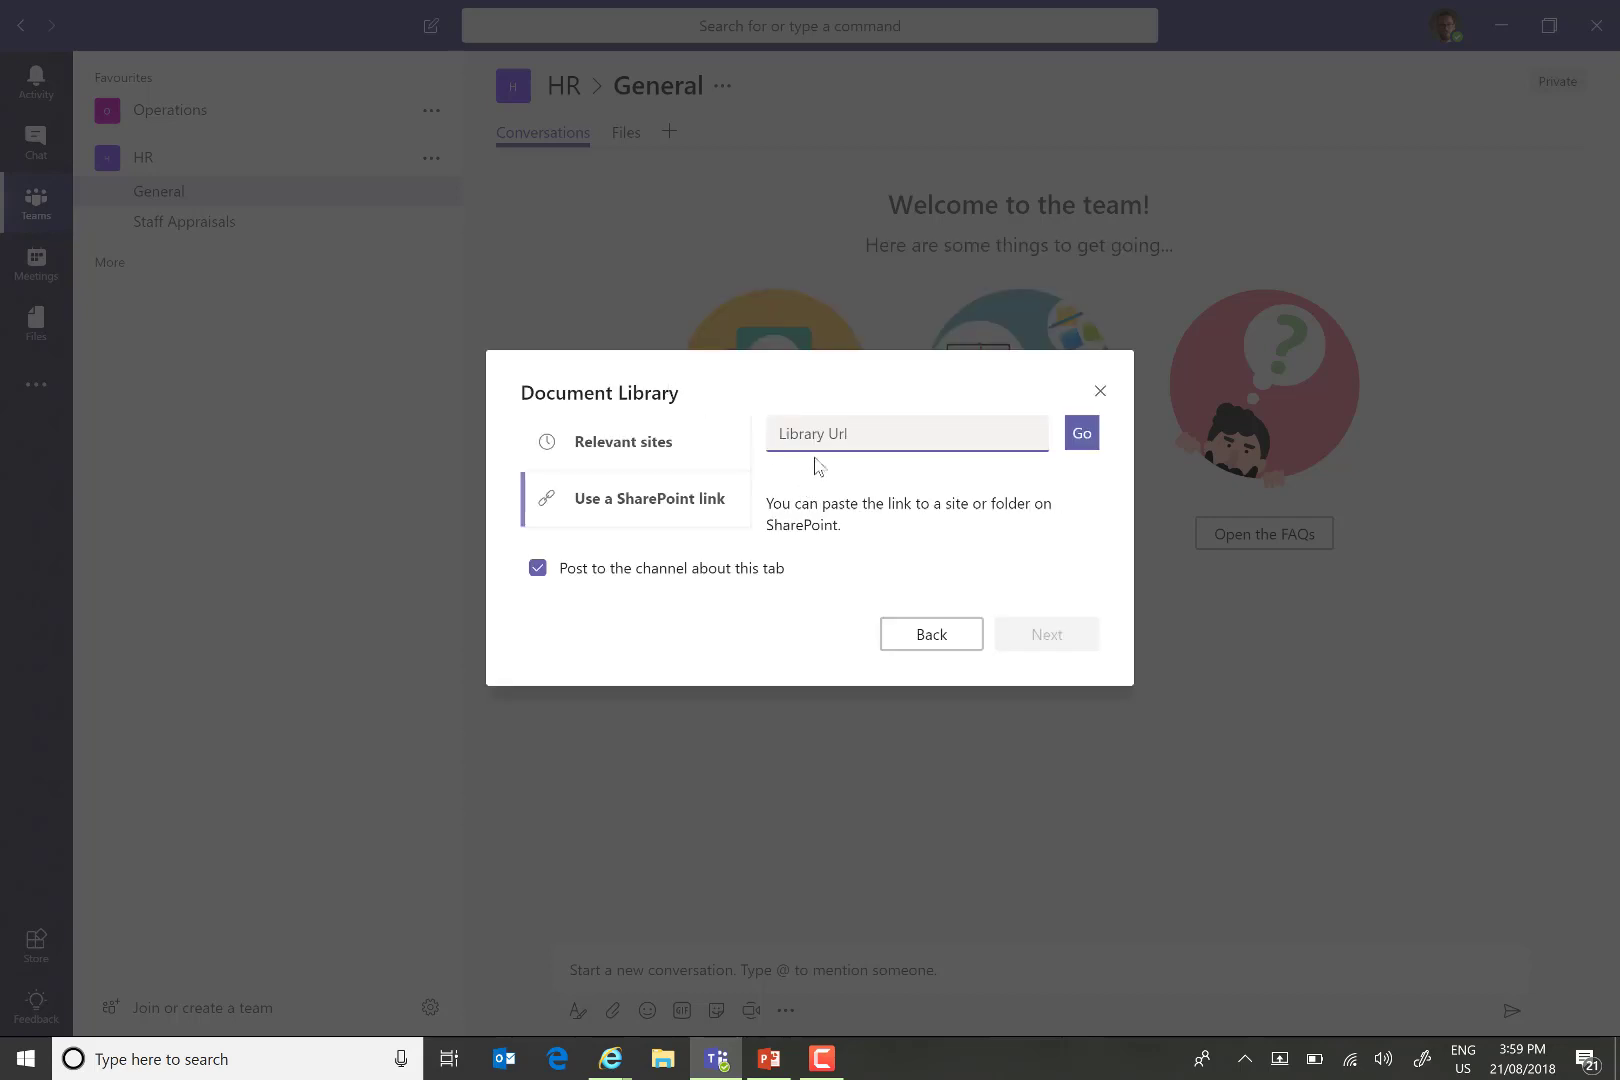
pyautogui.write('https://30row.sharepoint.com/teams/hr')
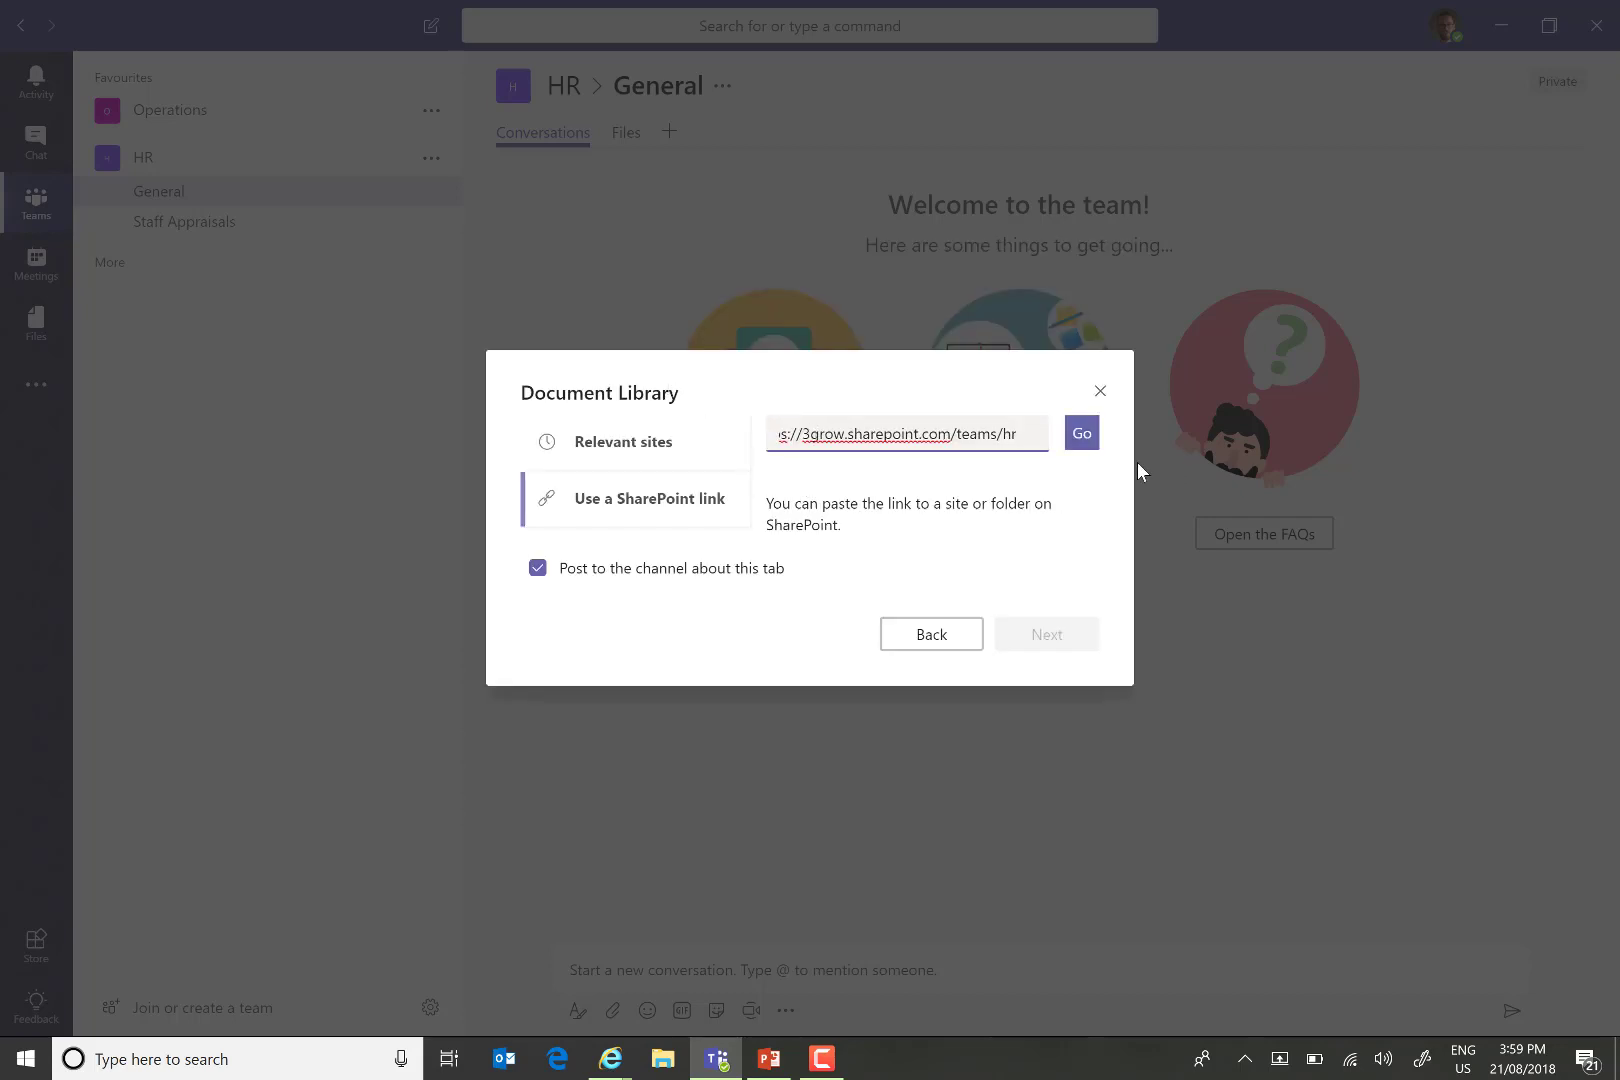
pyautogui.click(1087, 437)
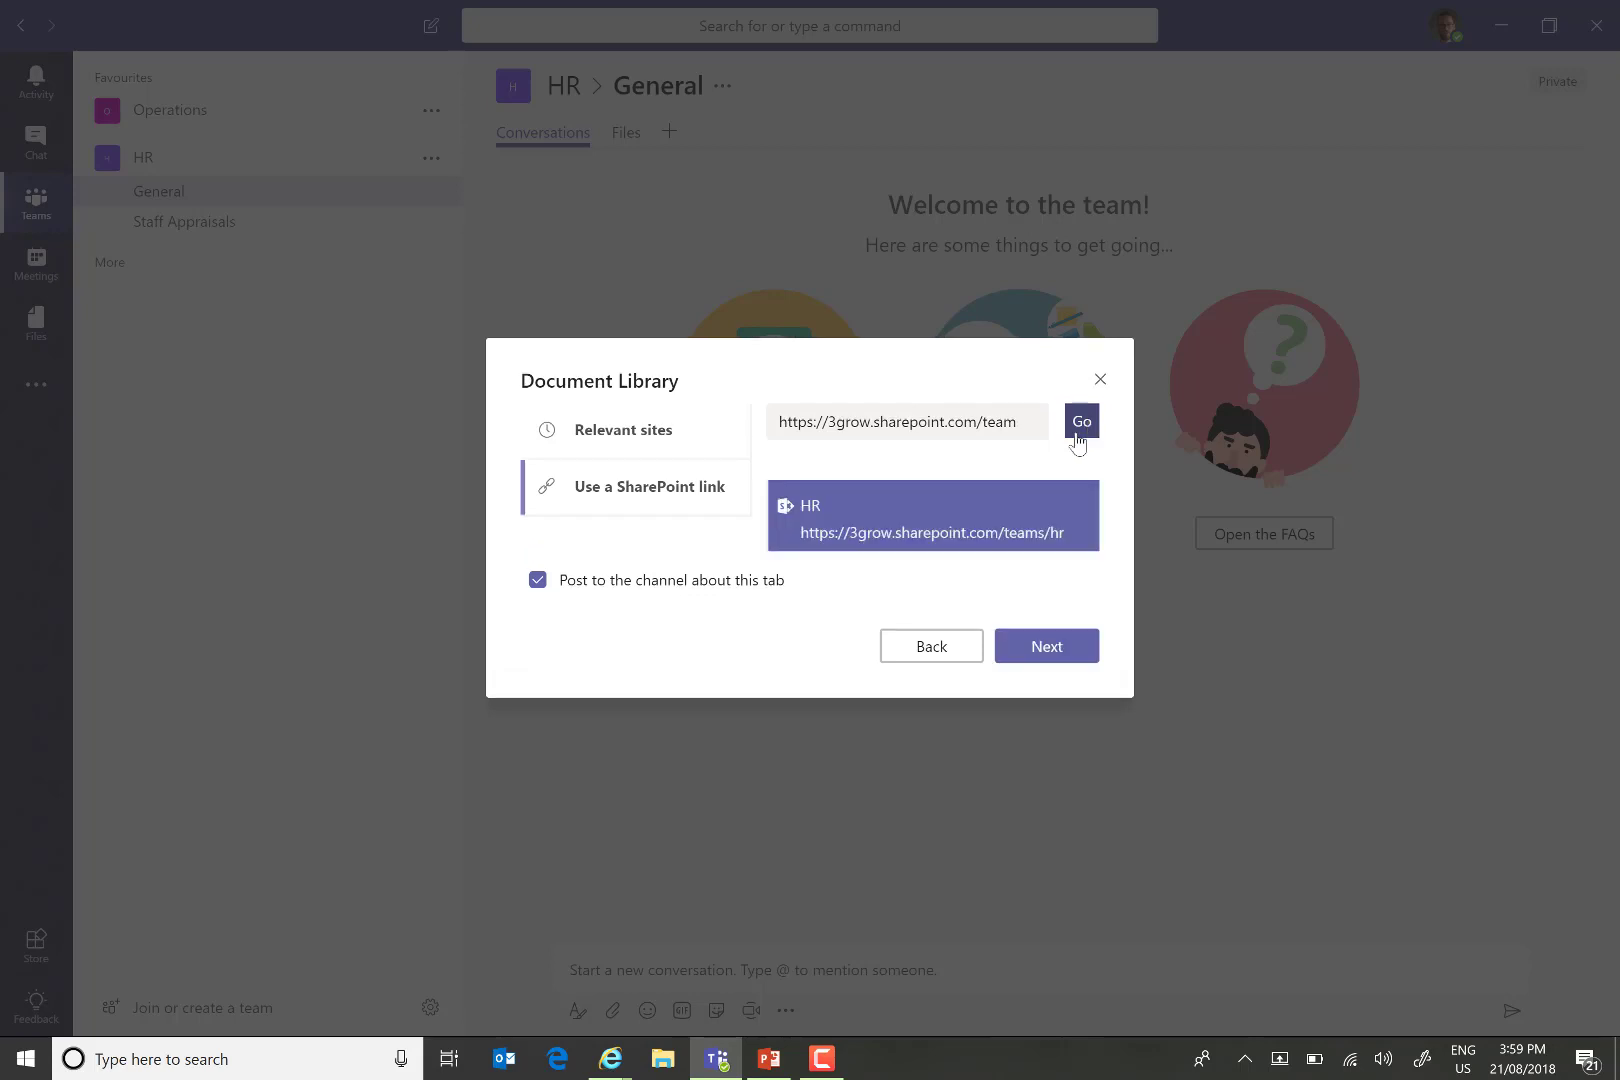
pyautogui.click(927, 530)
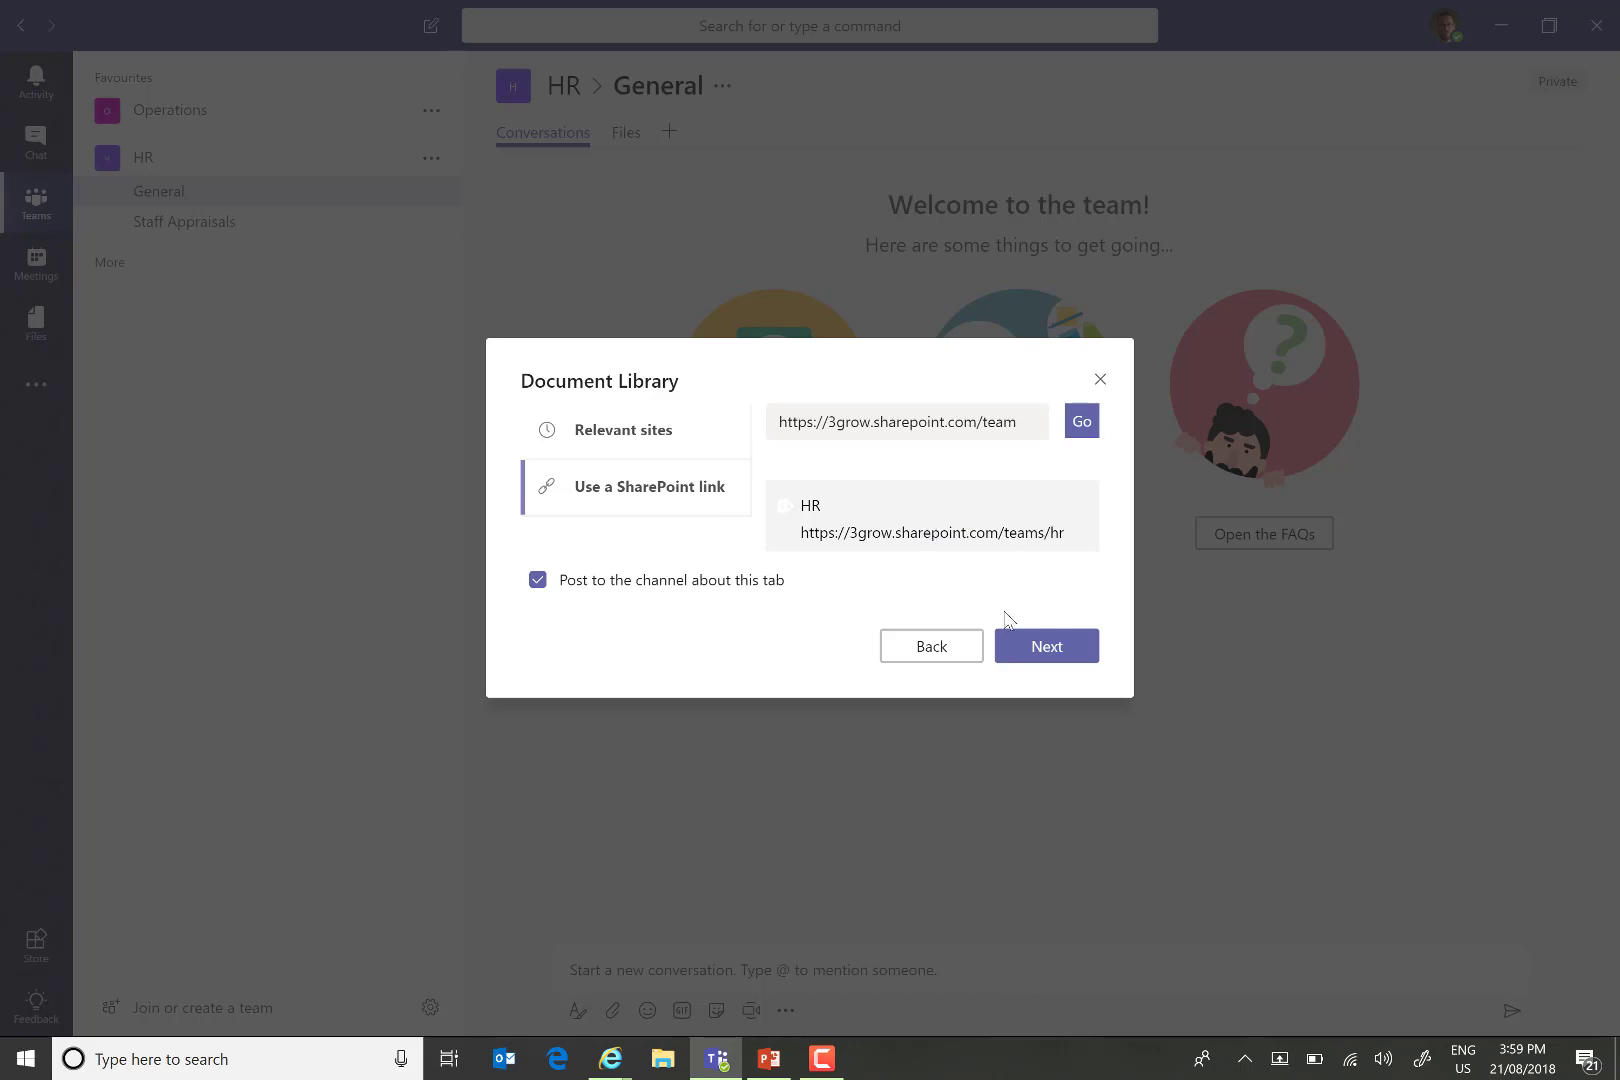
pyautogui.click(1048, 650)
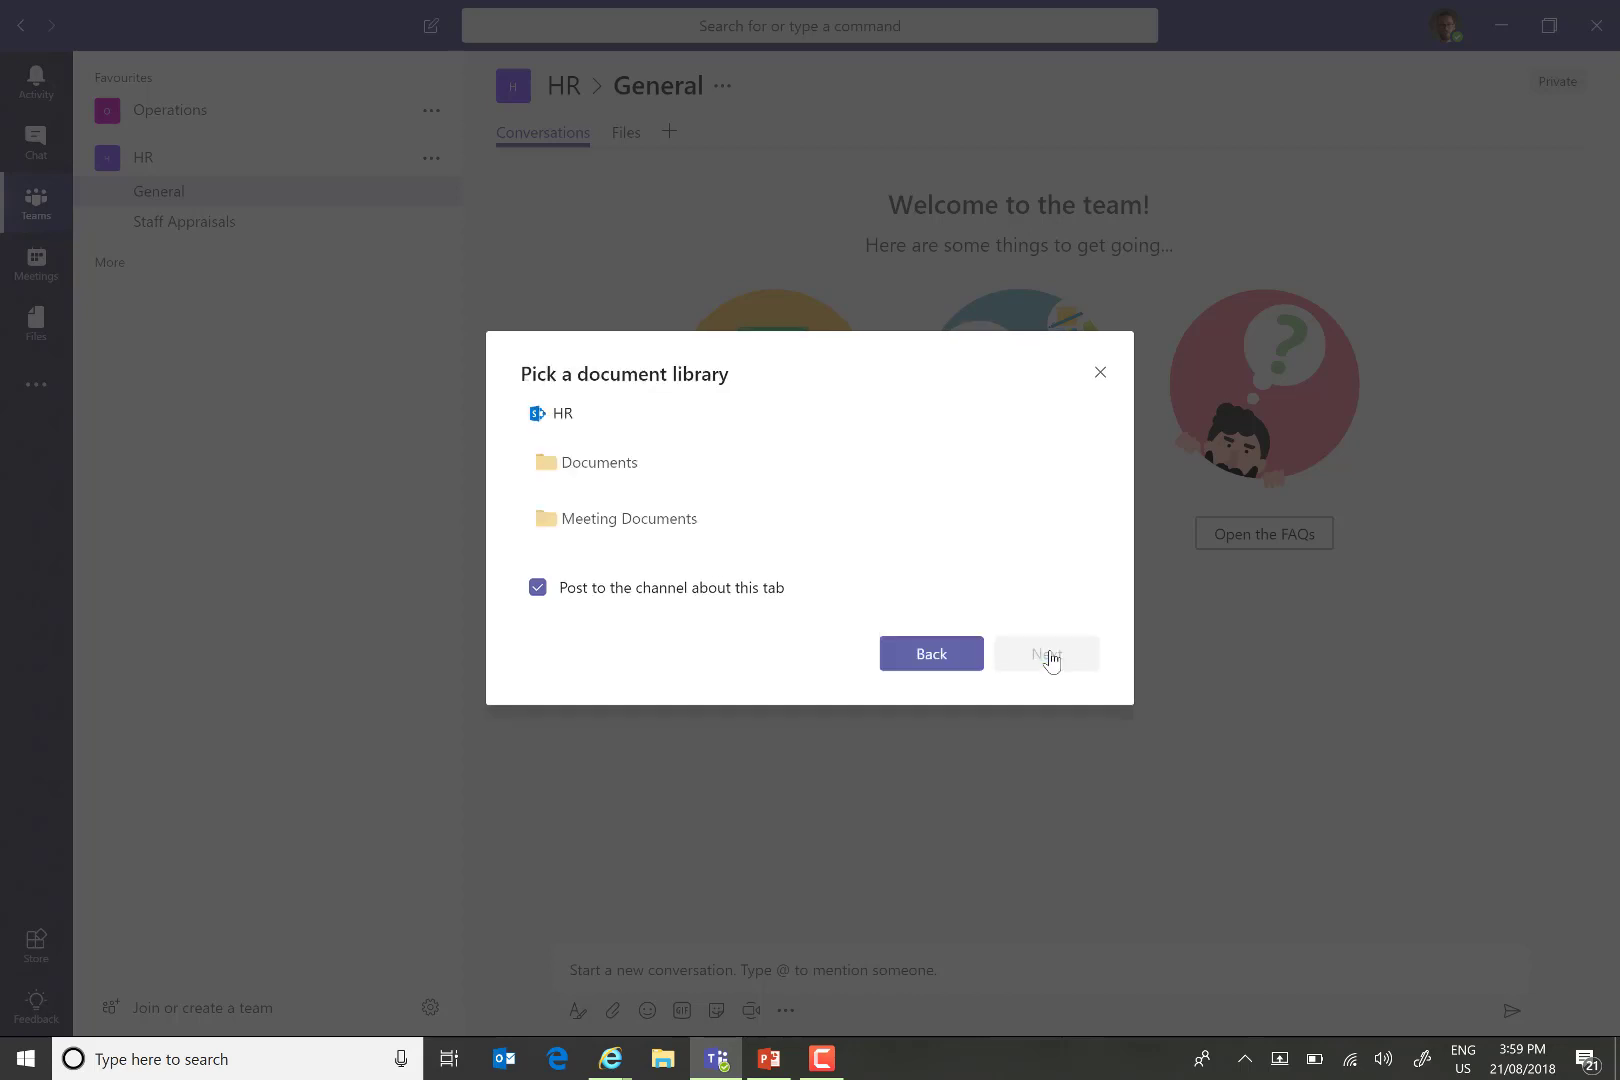
# - Choose the Meeting Documents library for the tab, name the tab Meeting Documents and save it
pyautogui.click(622, 525)
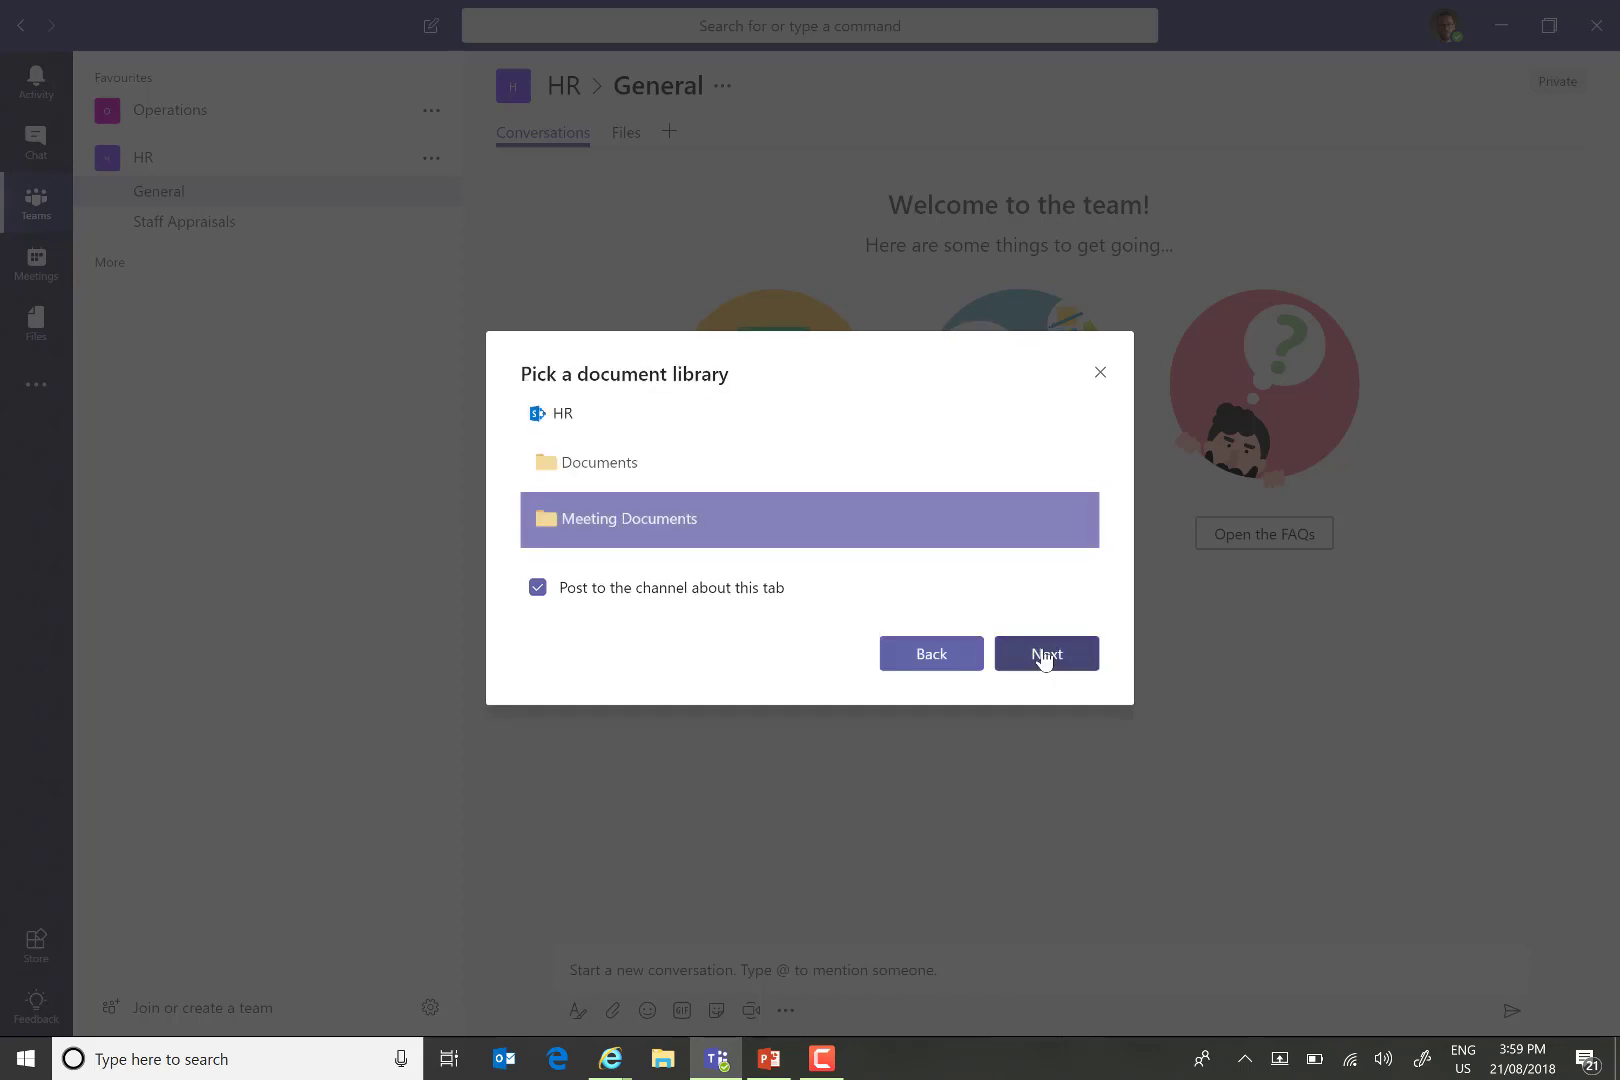
pyautogui.click(1044, 658)
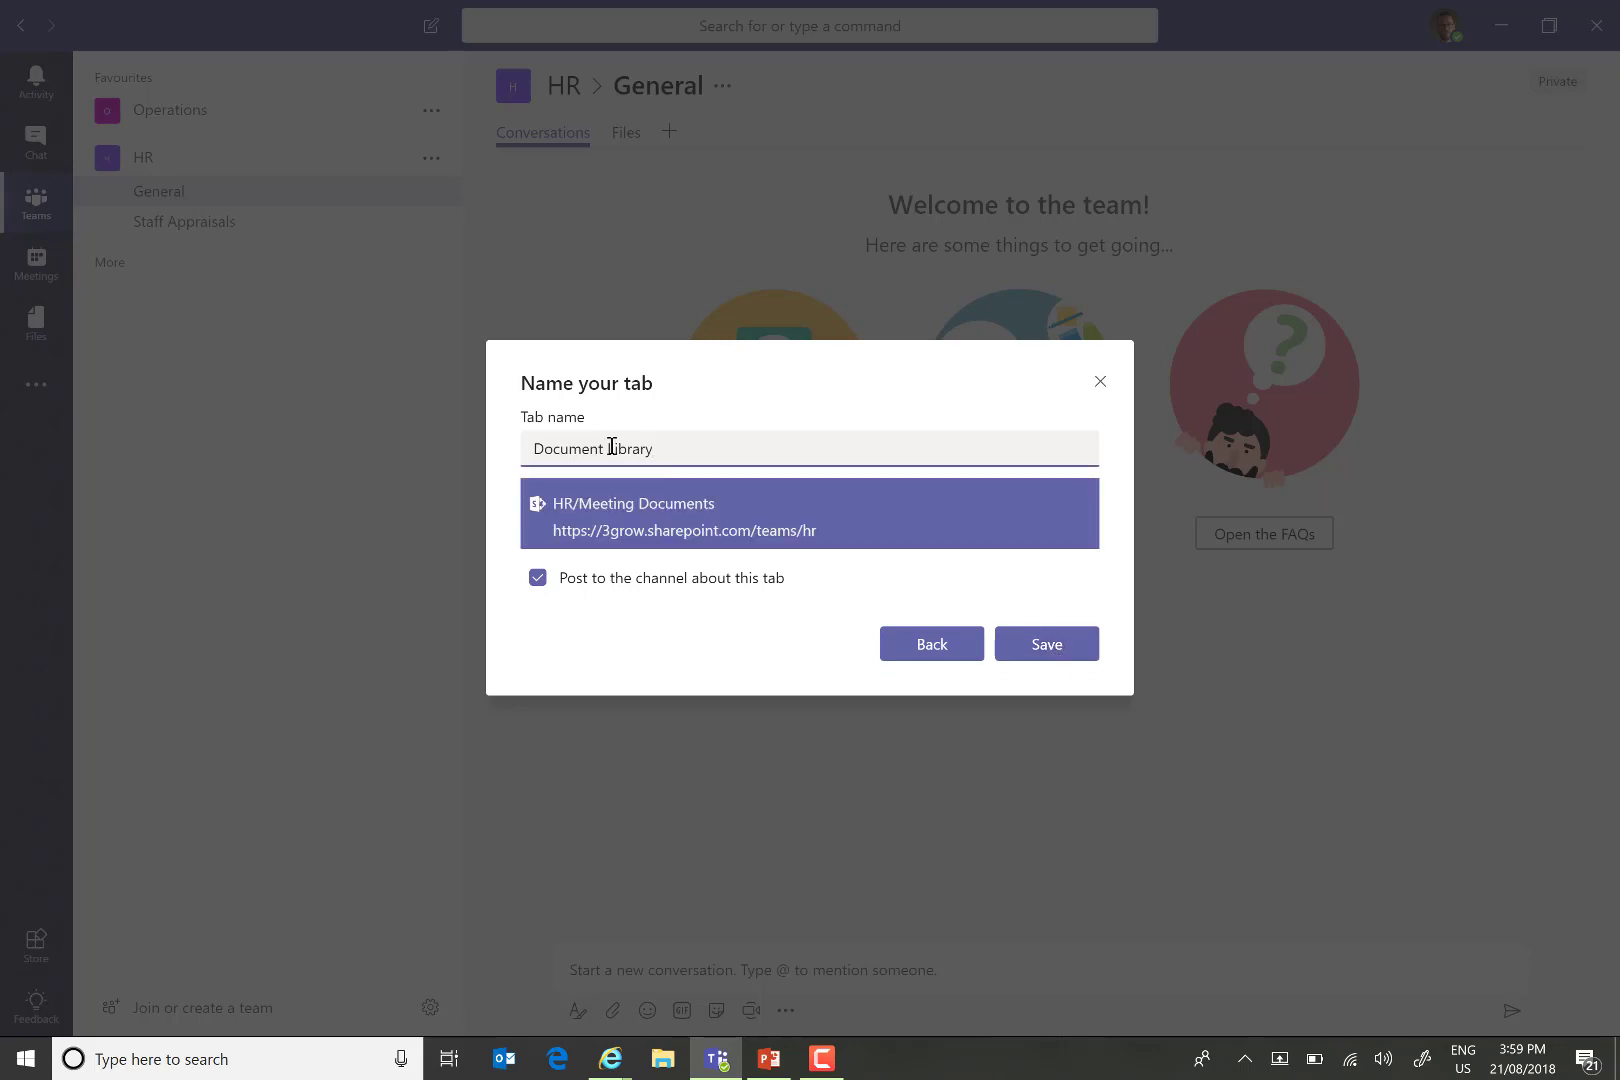
pyautogui.moveTo(660, 451); pyautogui.dragTo(442, 451)
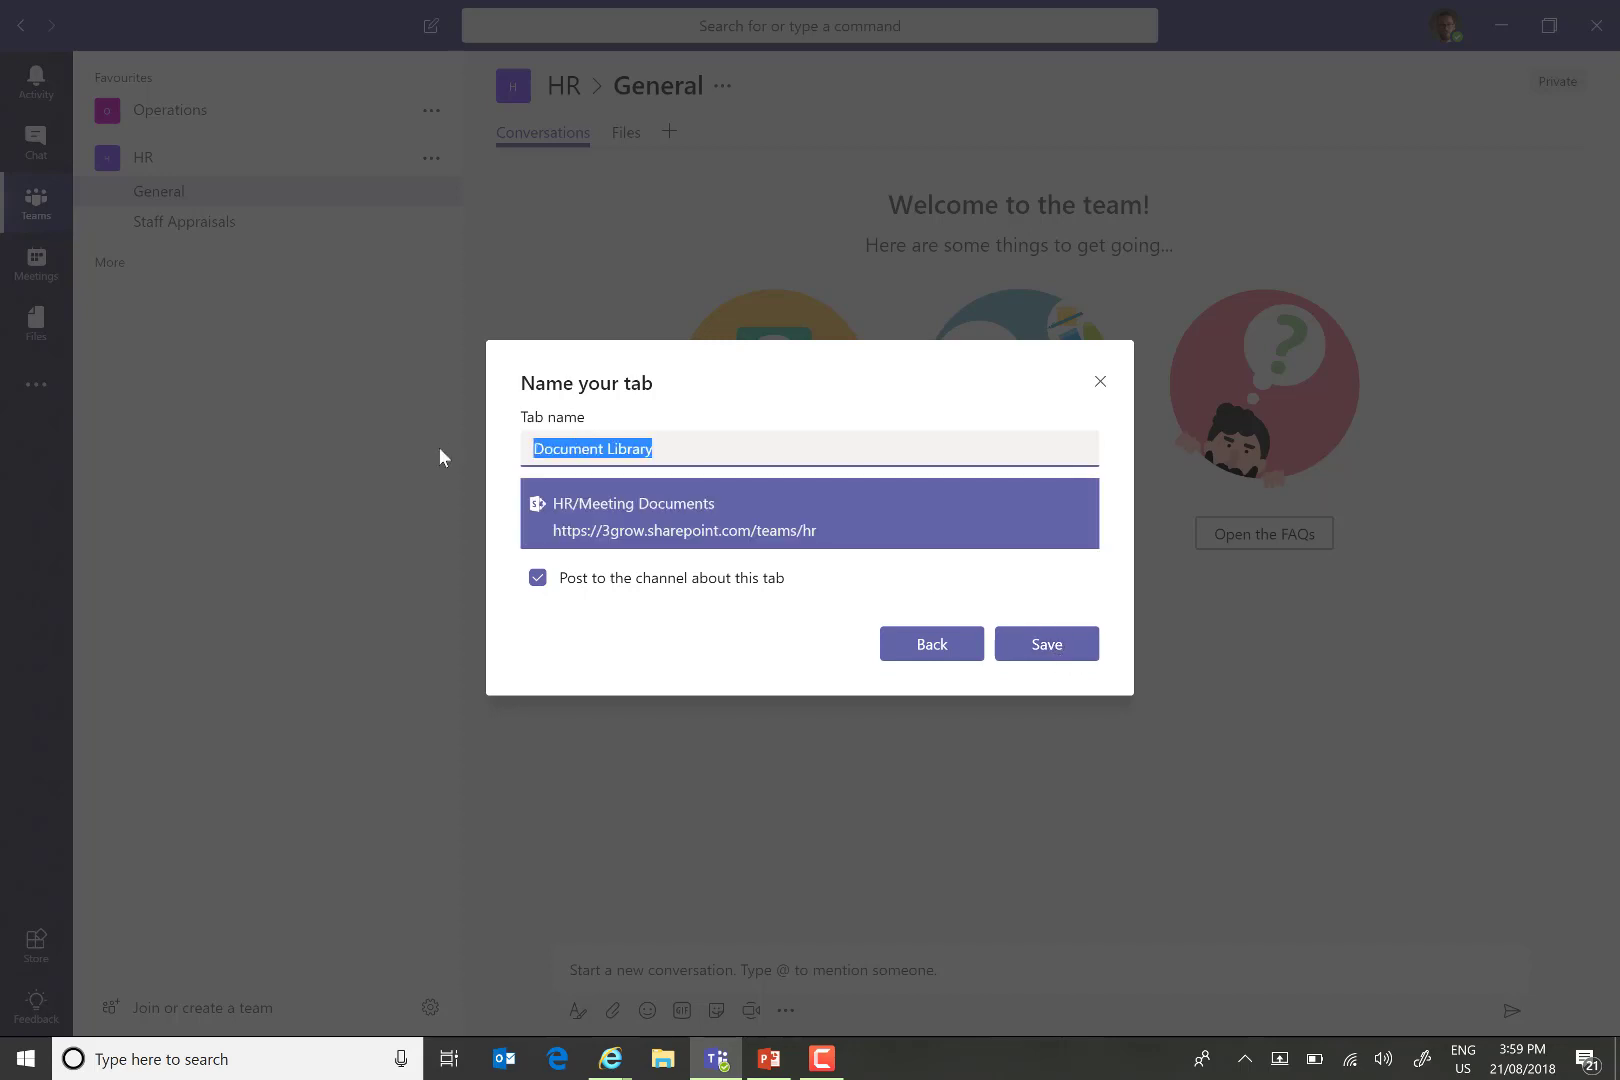
pyautogui.write('Meeting Do')
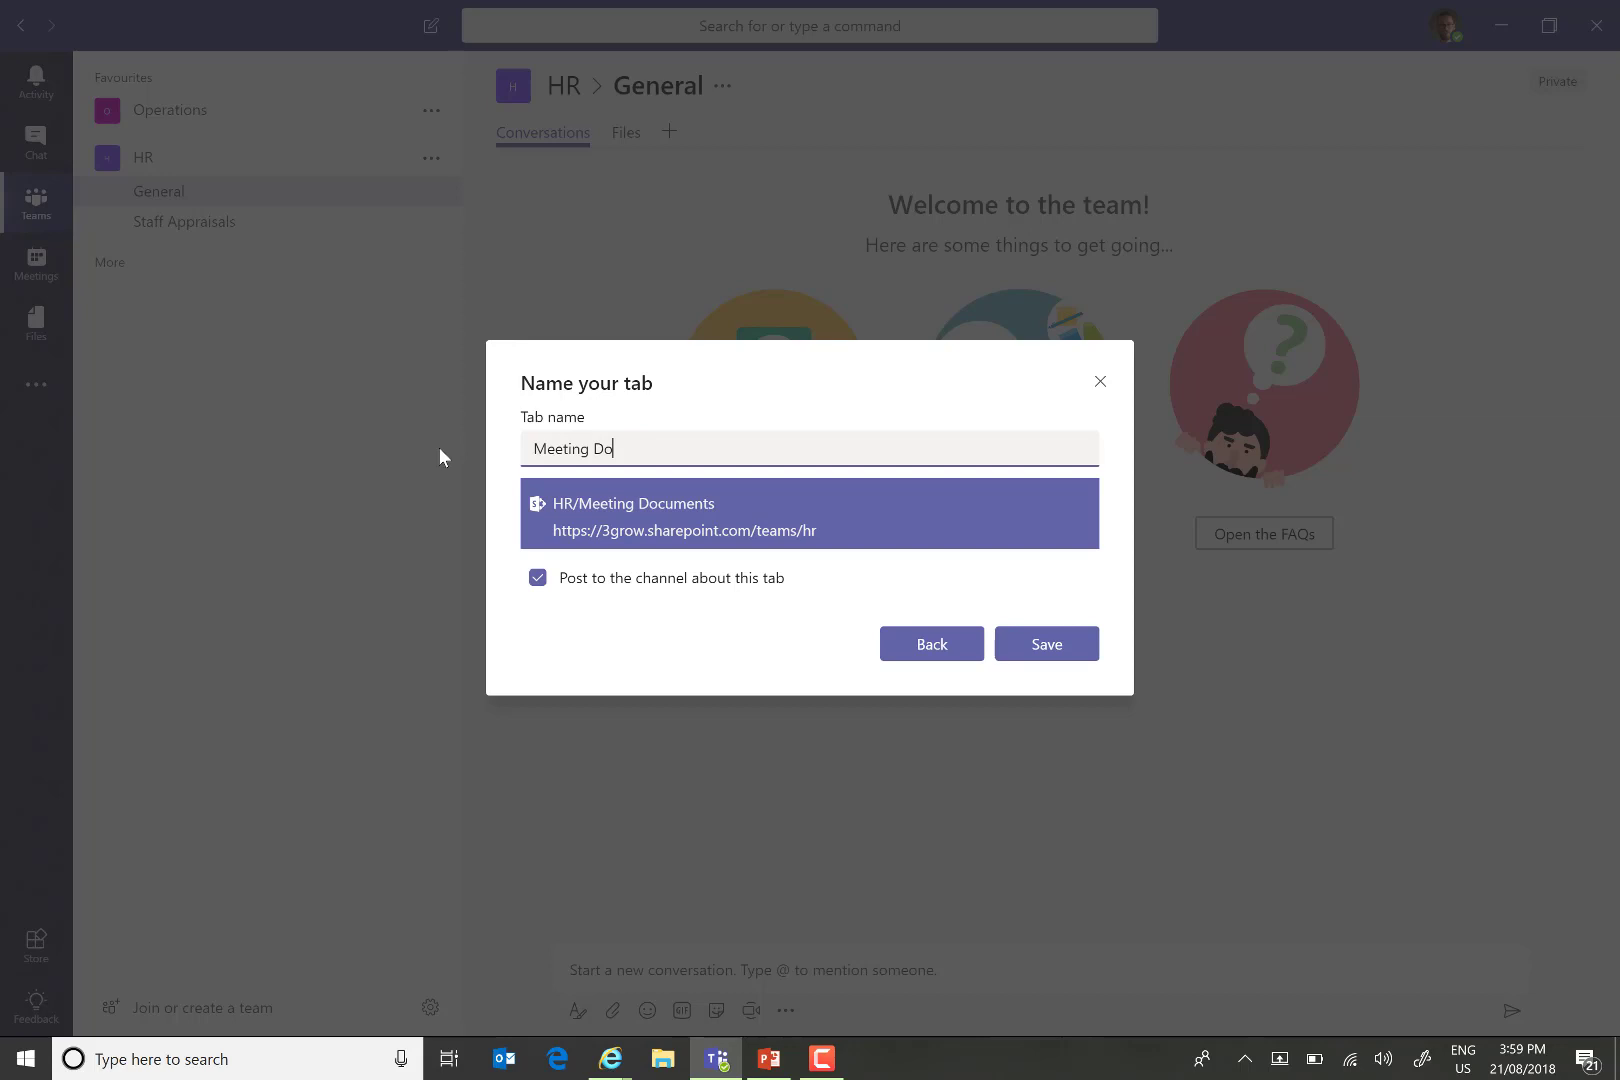
pyautogui.write('cuments')
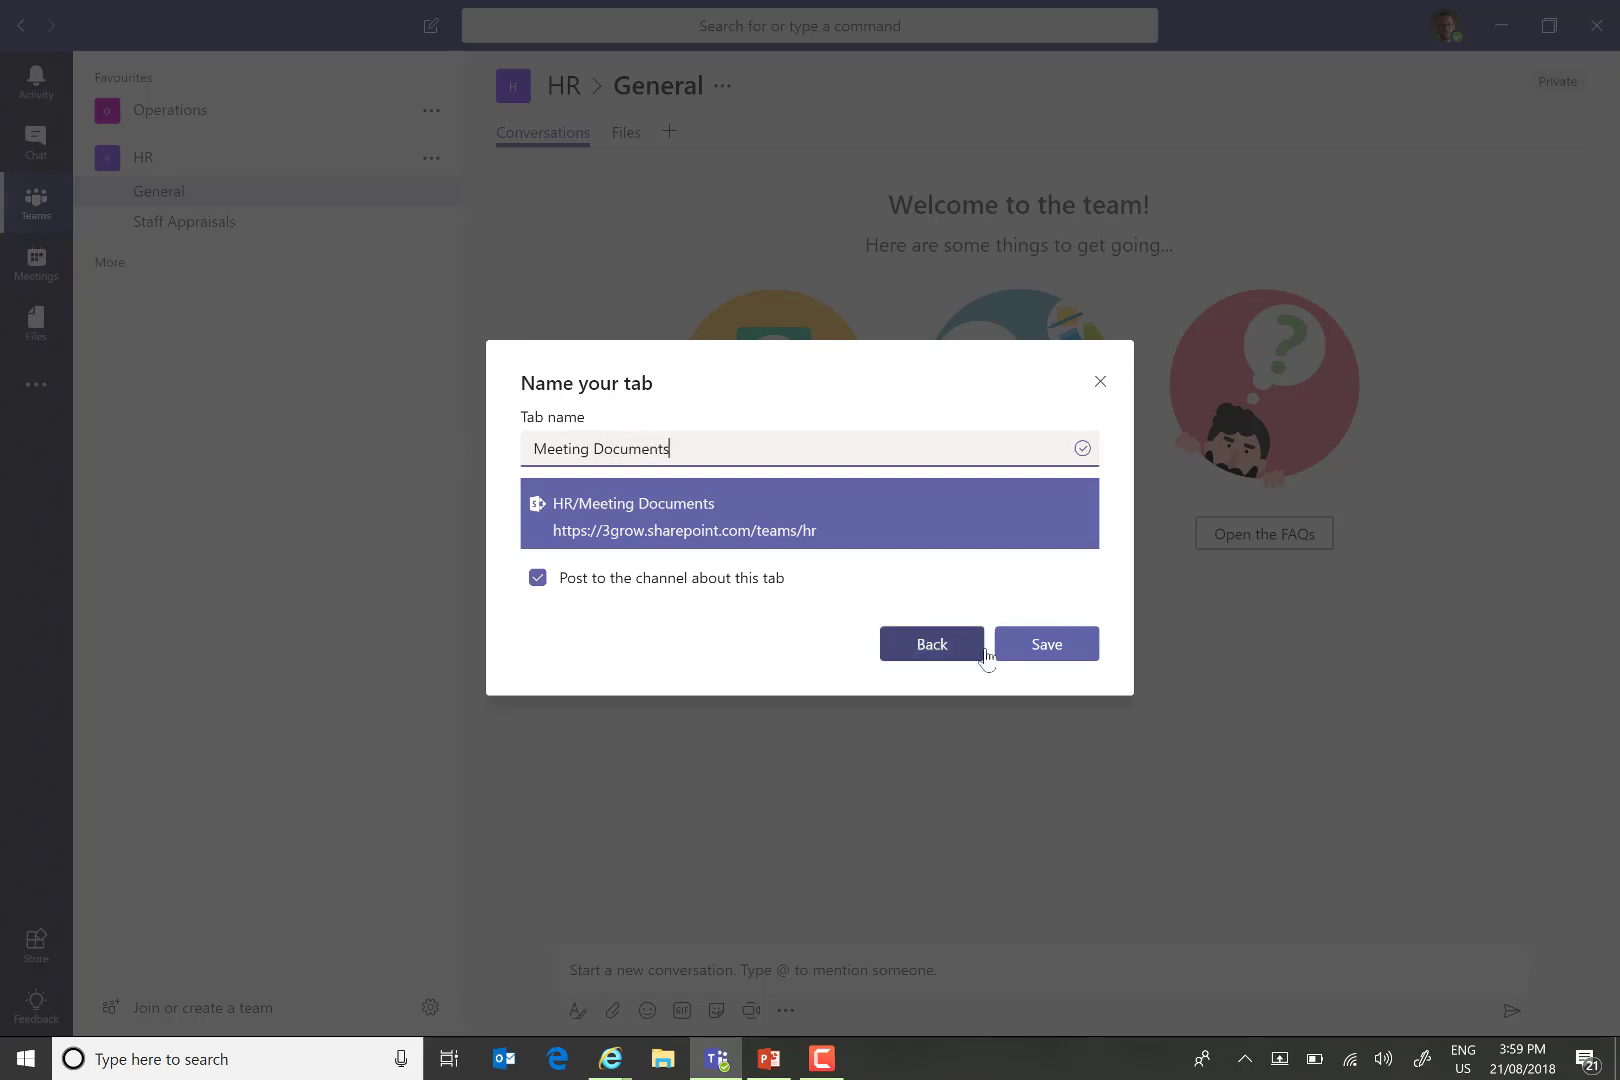
pyautogui.click(1064, 652)
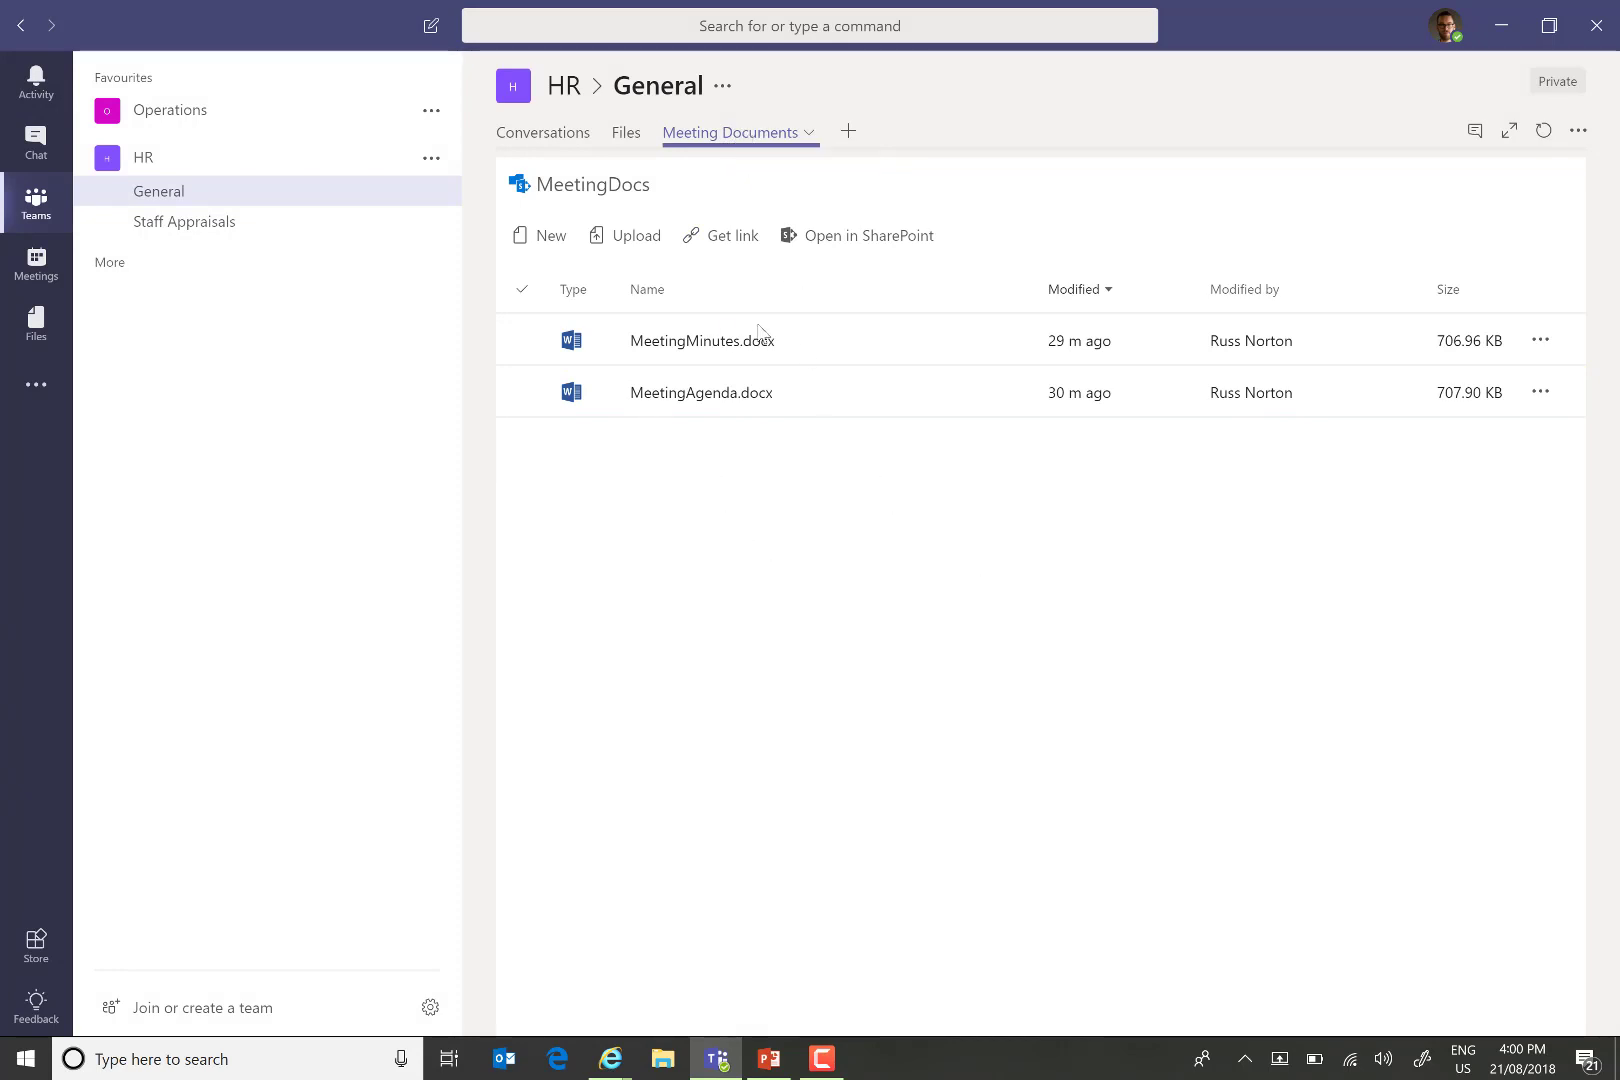
# - View the new-file options in the Meeting Documents tab and remove that tab from the General channel
pyautogui.click(553, 243)
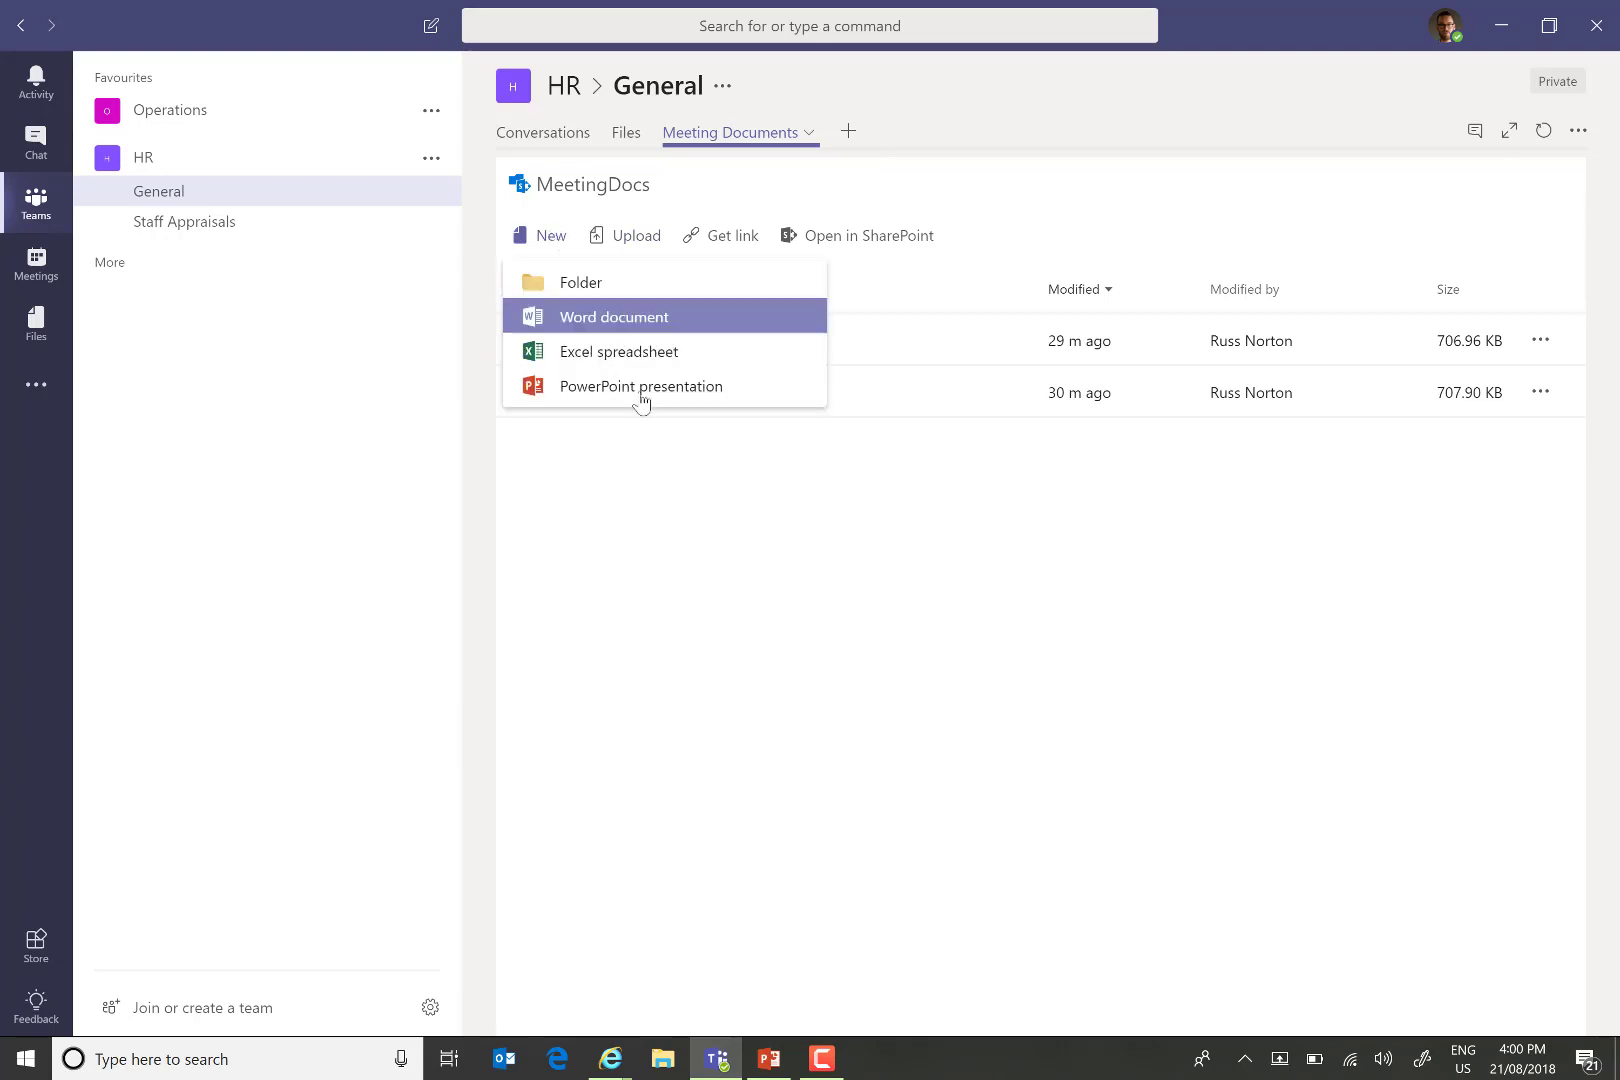
pyautogui.click(795, 573)
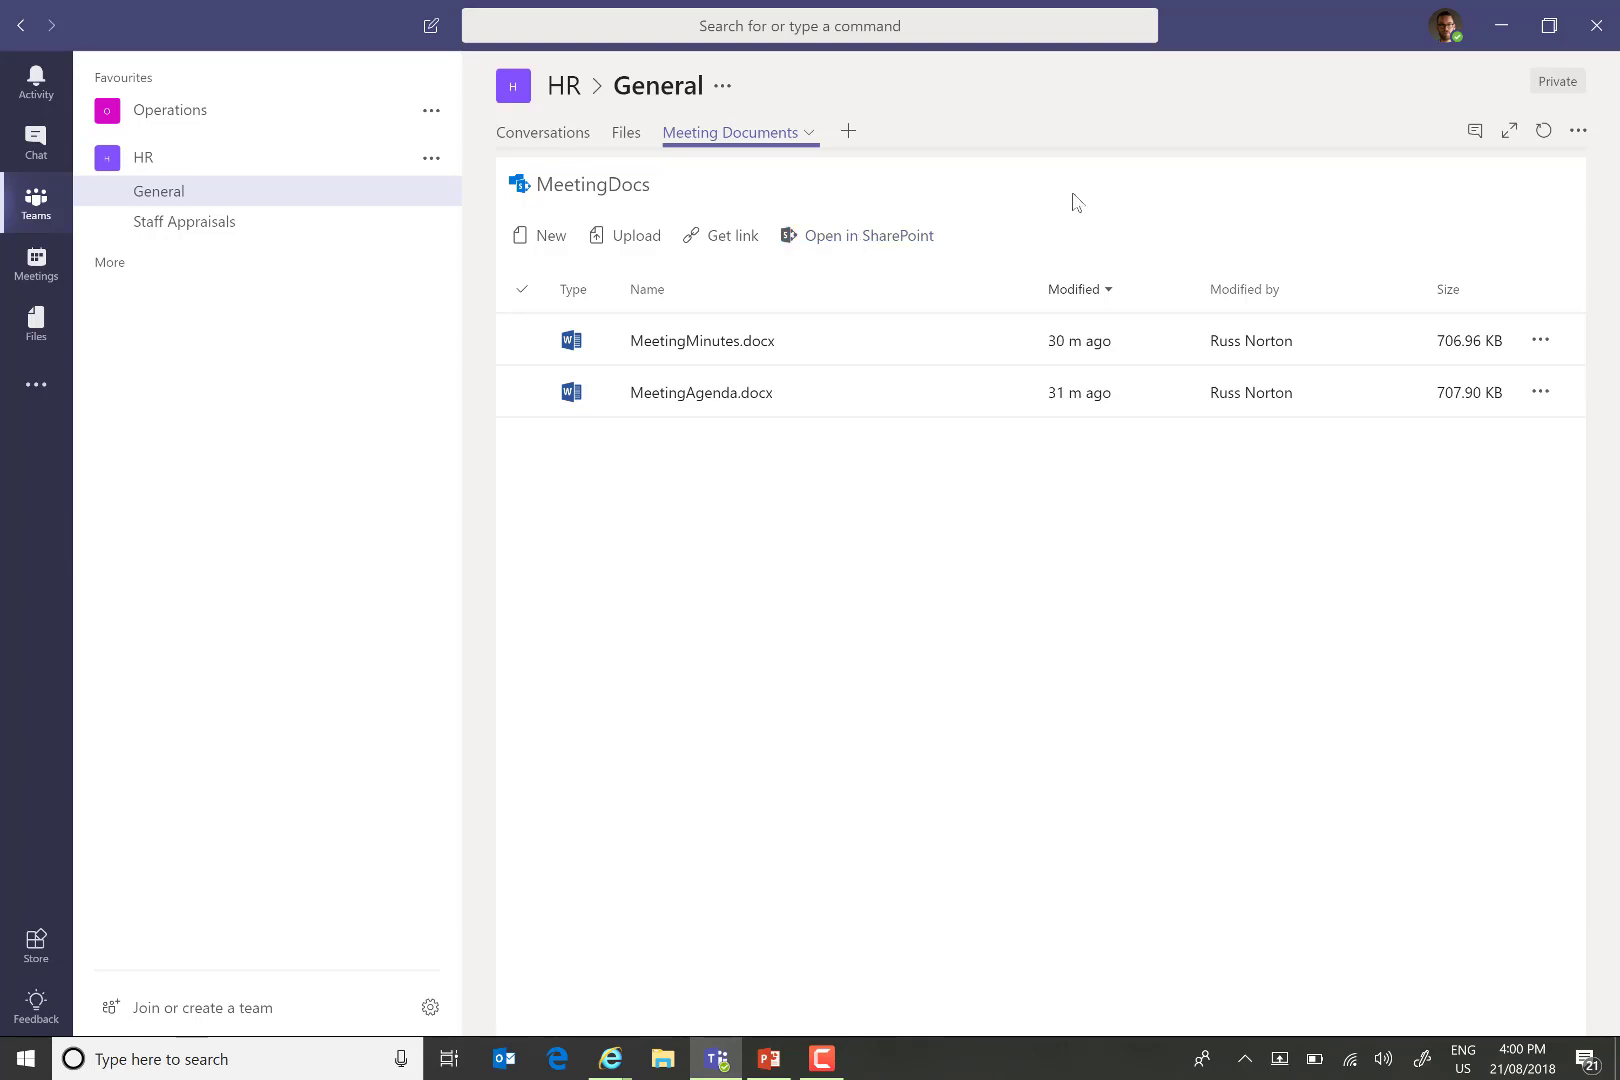
pyautogui.click(809, 134)
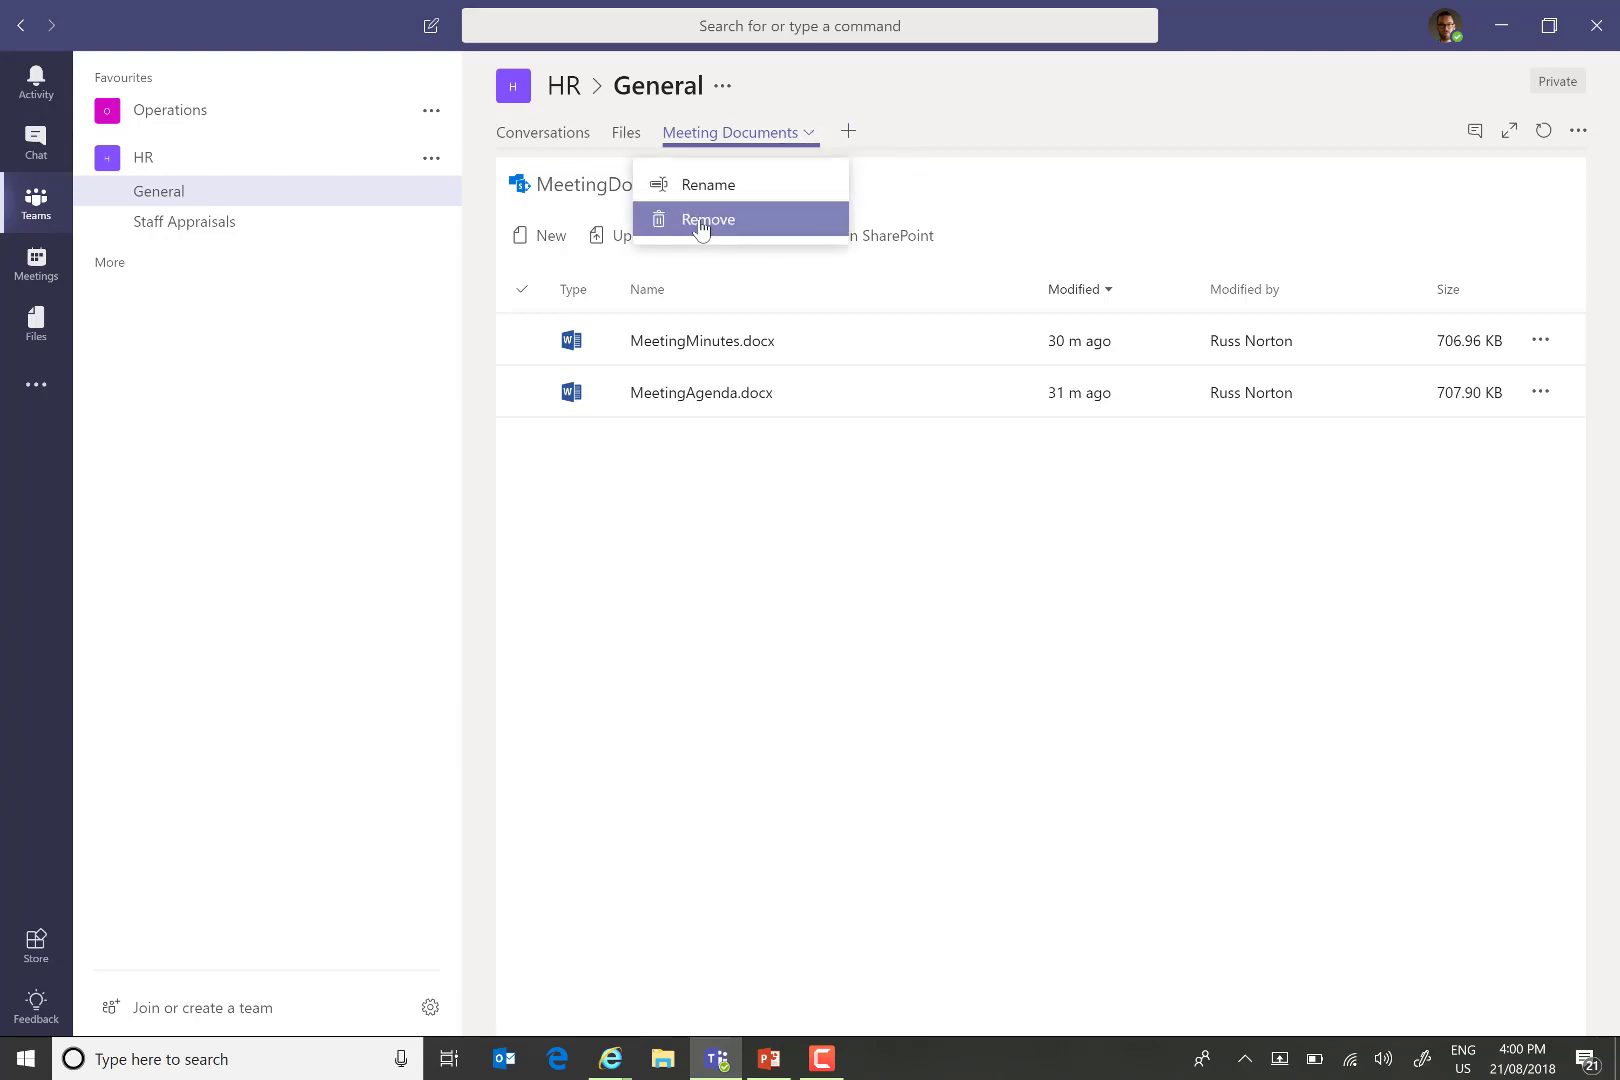
pyautogui.click(700, 226)
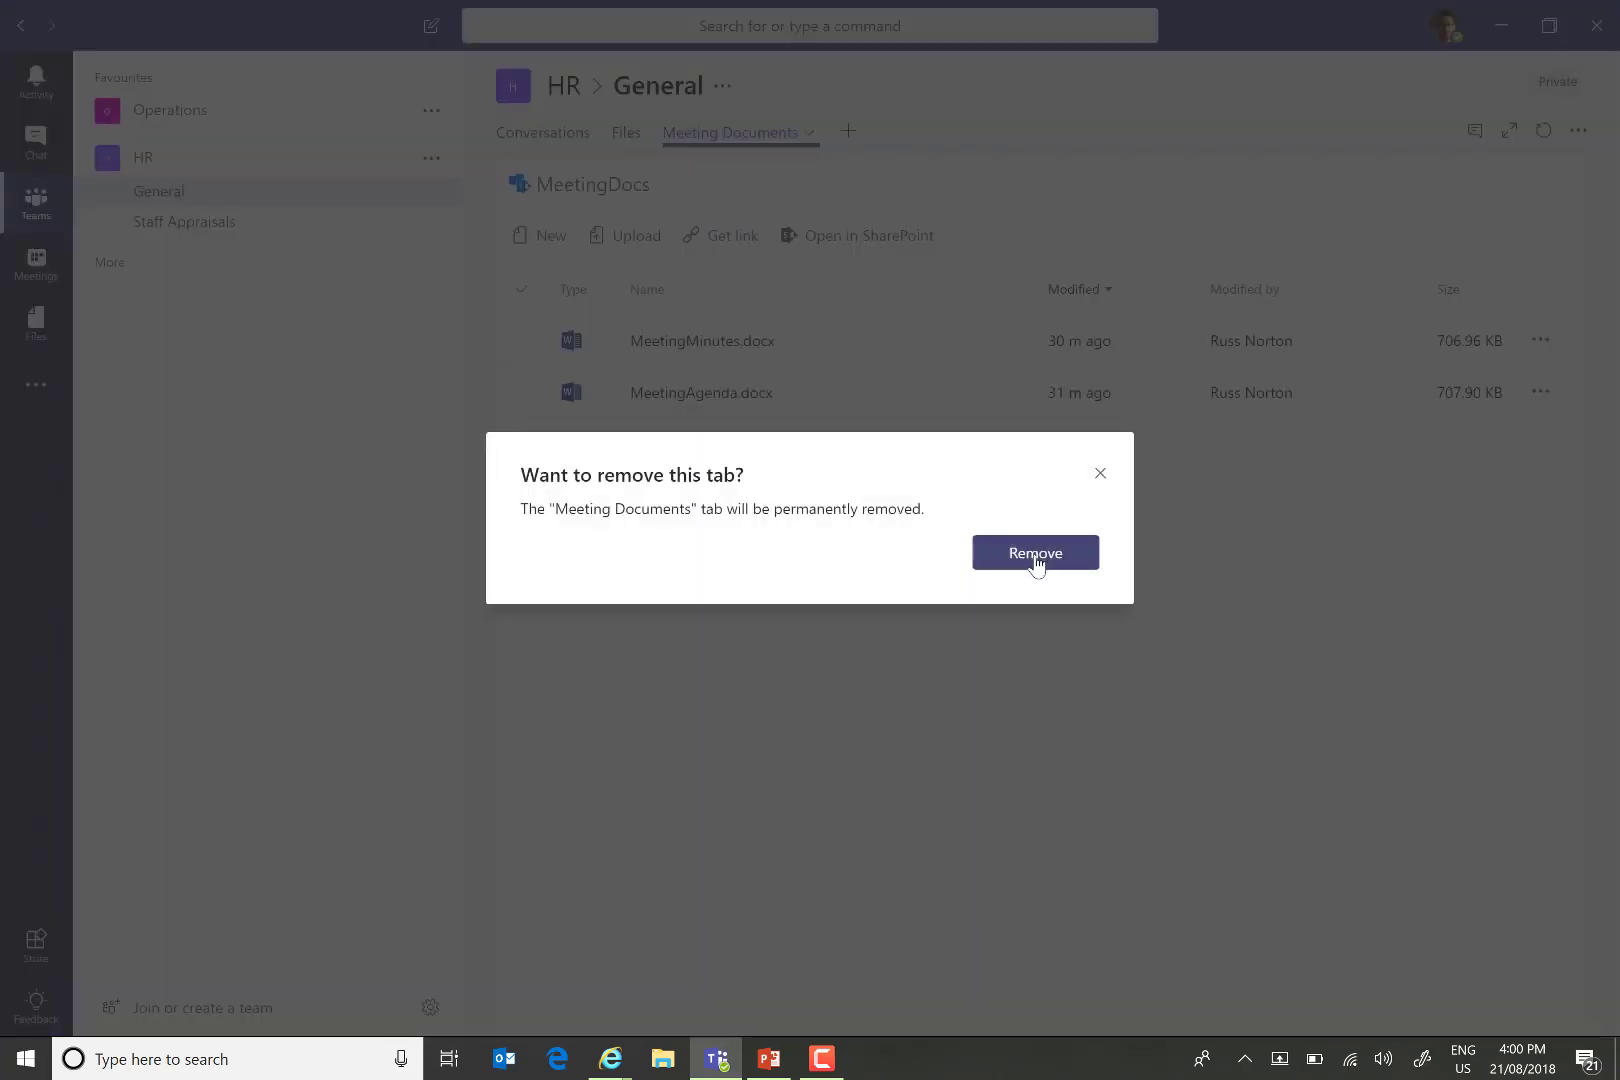
pyautogui.click(1036, 565)
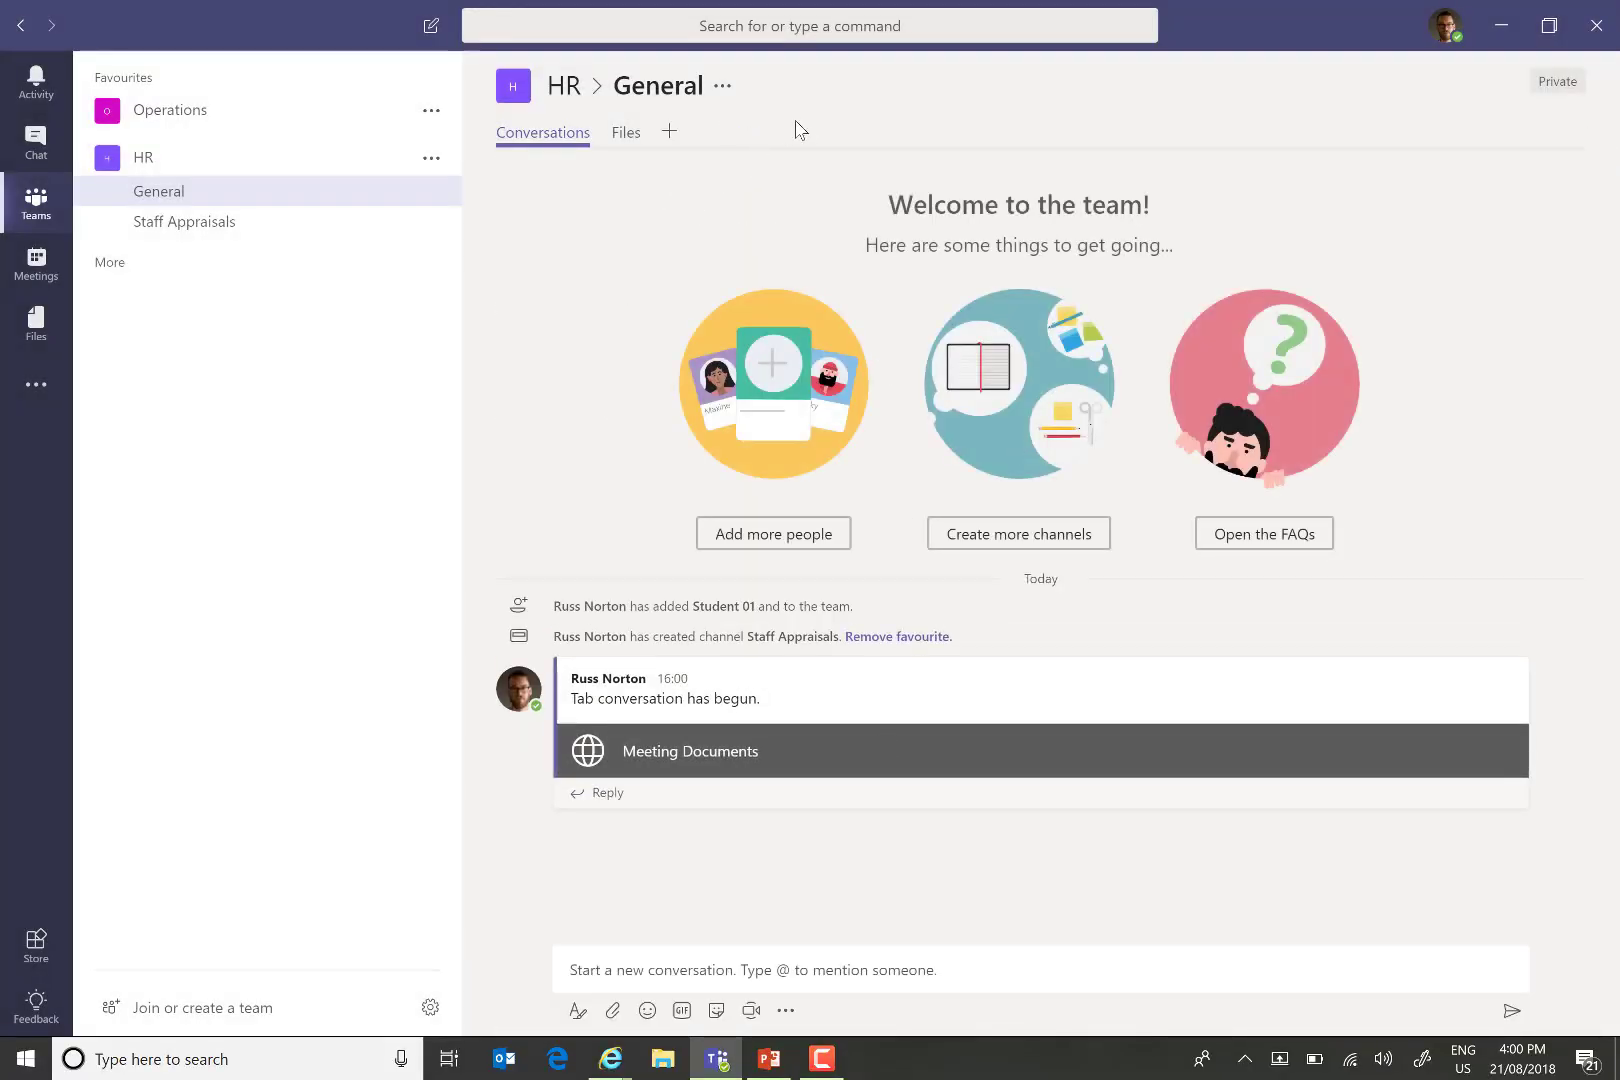
# - Switch to the HR SharePoint site in Internet Explorer, open Meeting Documents and copy its address up to MeetingDocs
pyautogui.click(604, 1063)
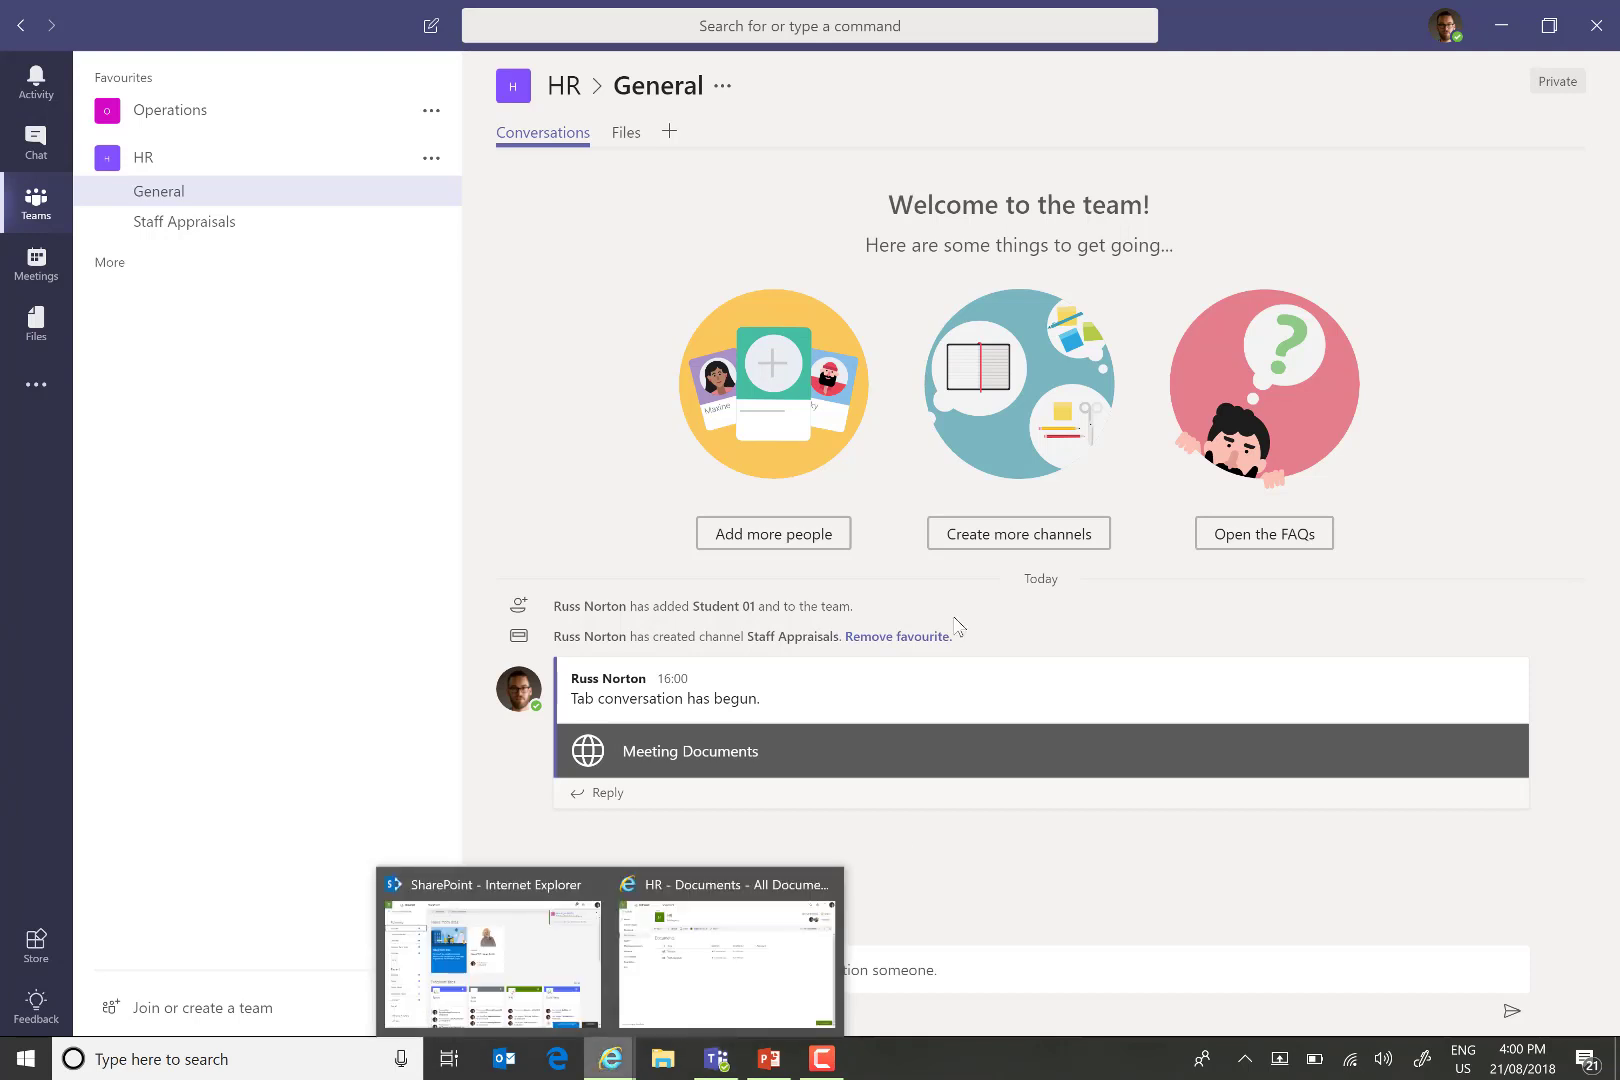
pyautogui.click(778, 938)
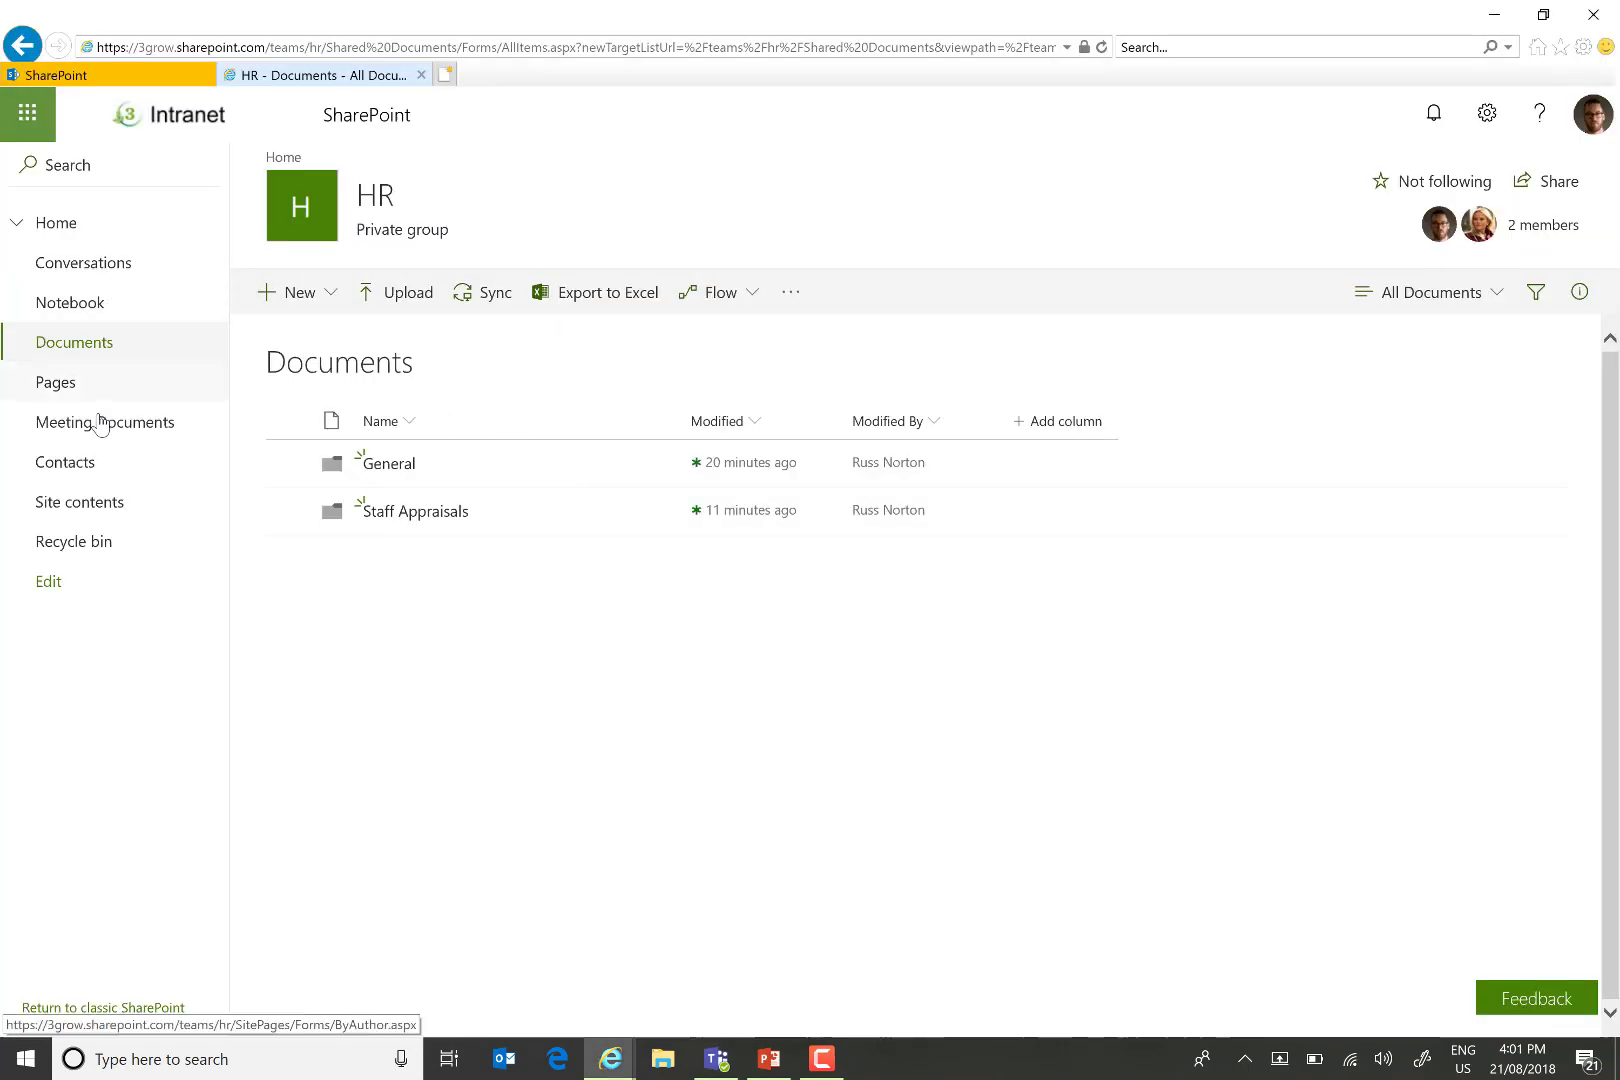
pyautogui.click(107, 423)
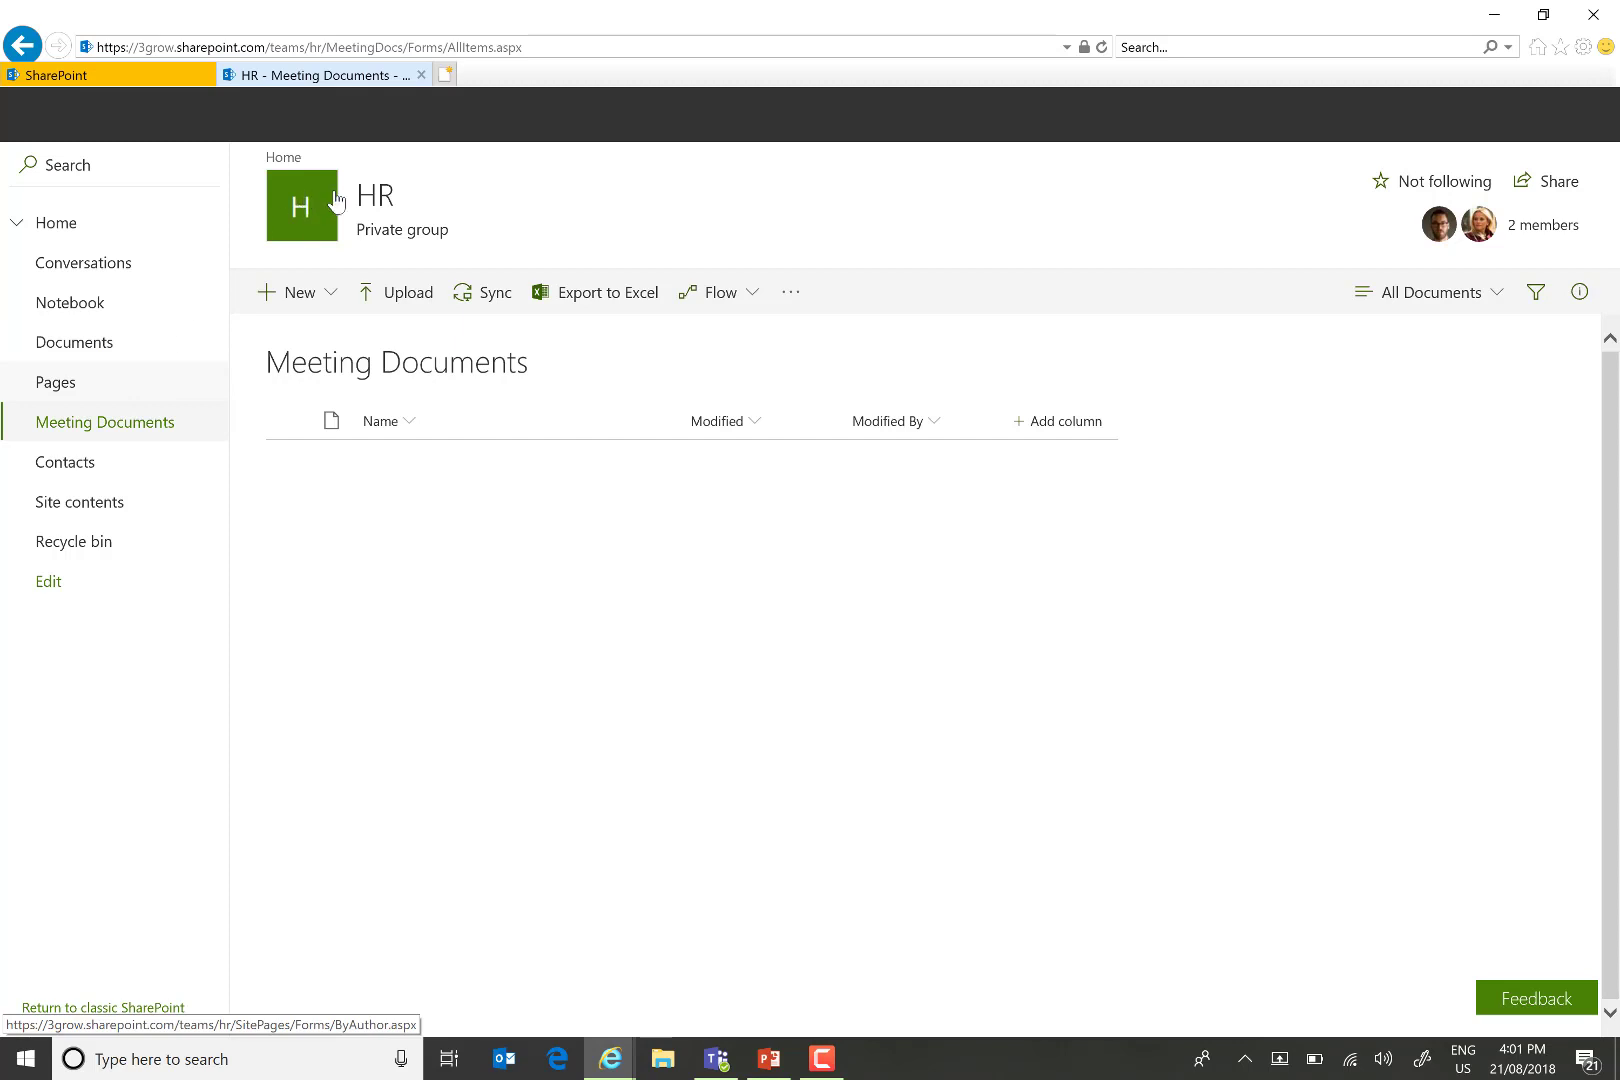
pyautogui.click(285, 50)
pyautogui.moveTo(403, 47); pyautogui.dragTo(5, 55)
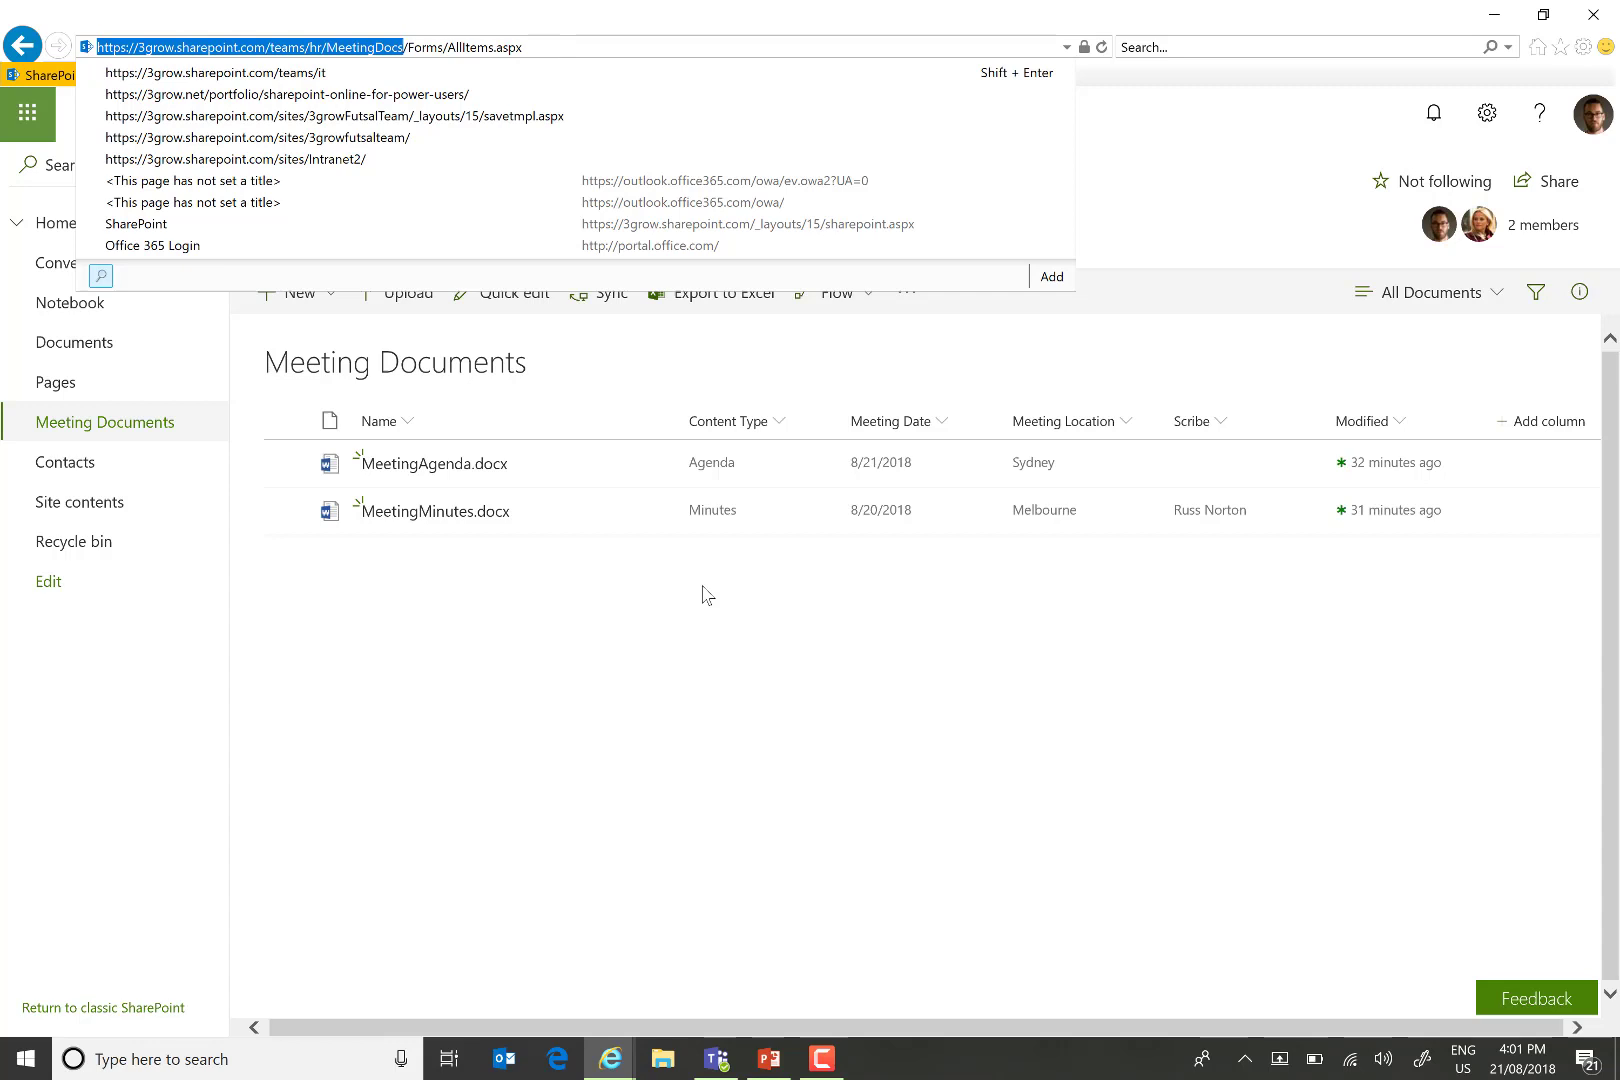
pyautogui.click(757, 658)
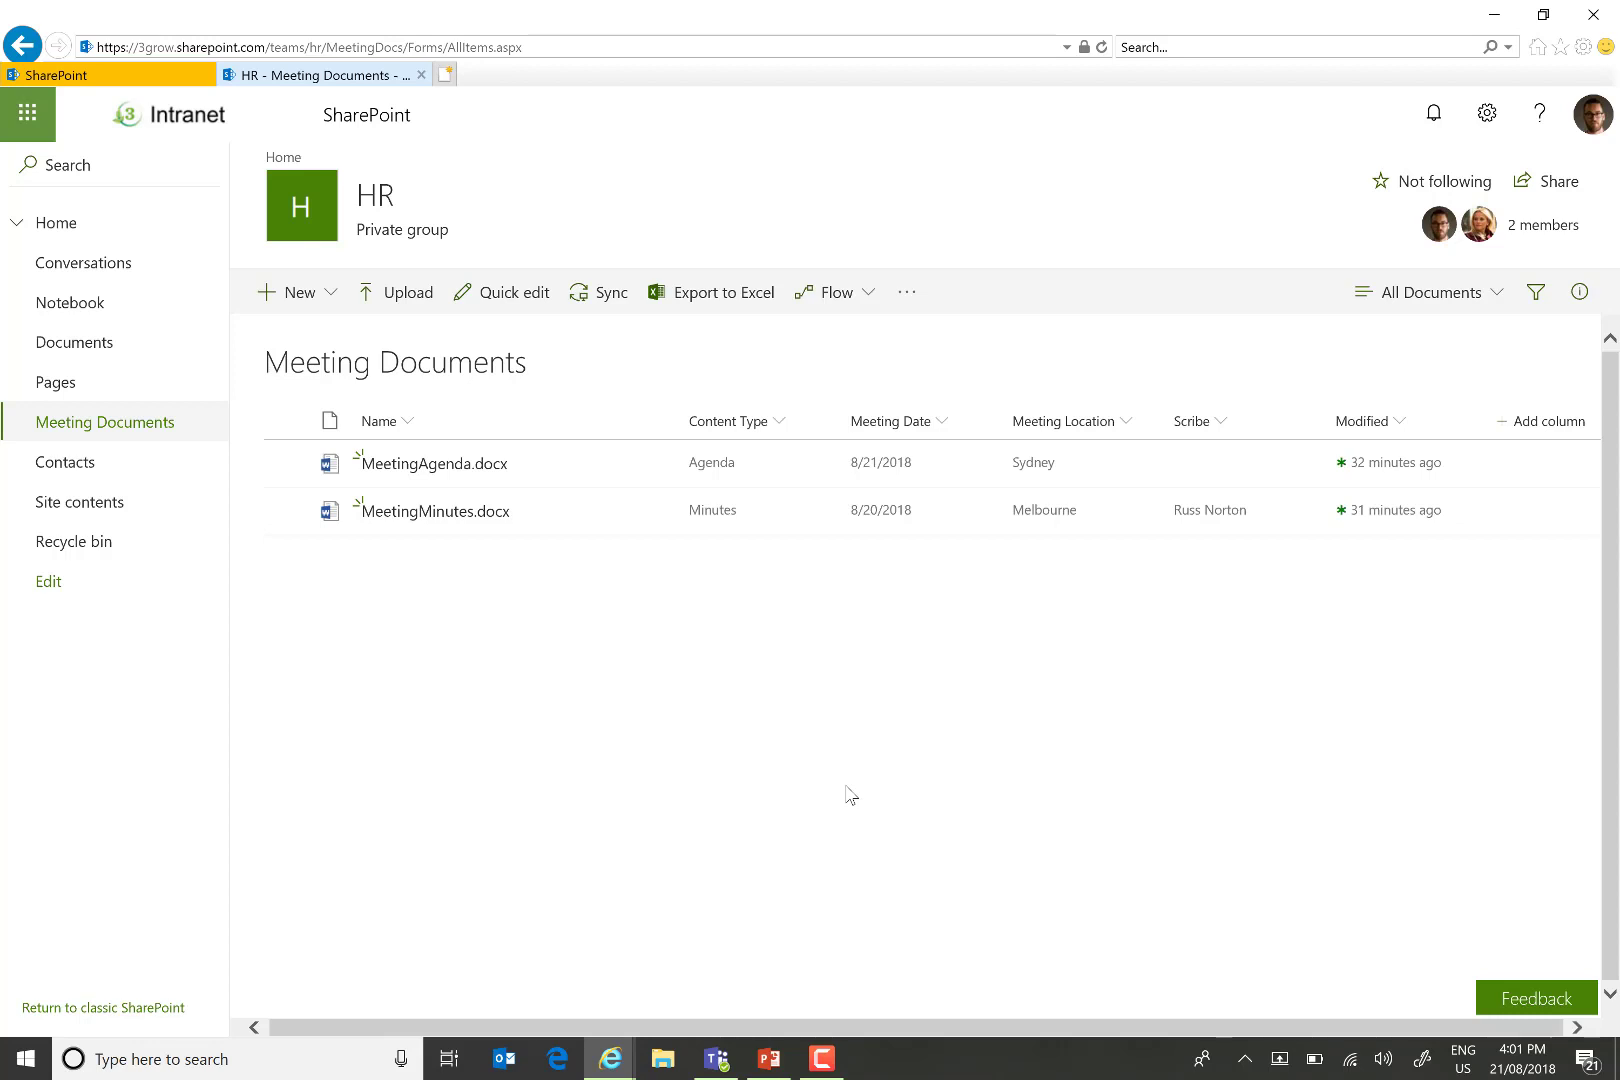
pyautogui.click(721, 1068)
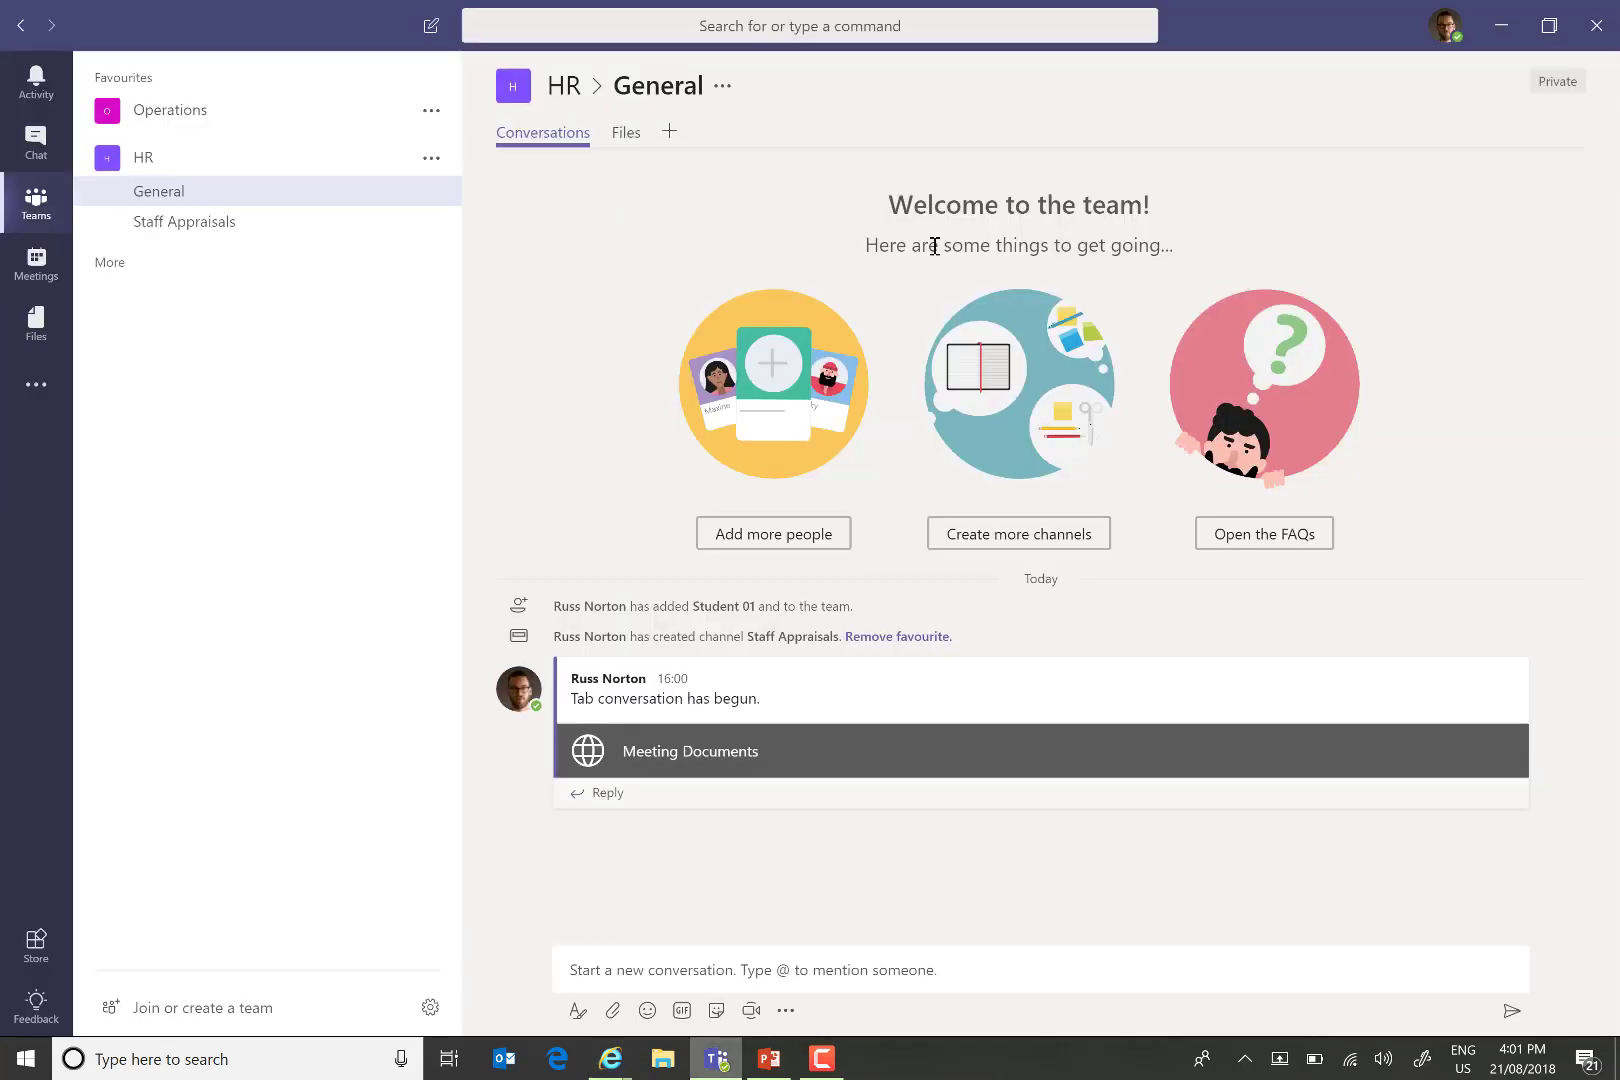
pyautogui.click(669, 133)
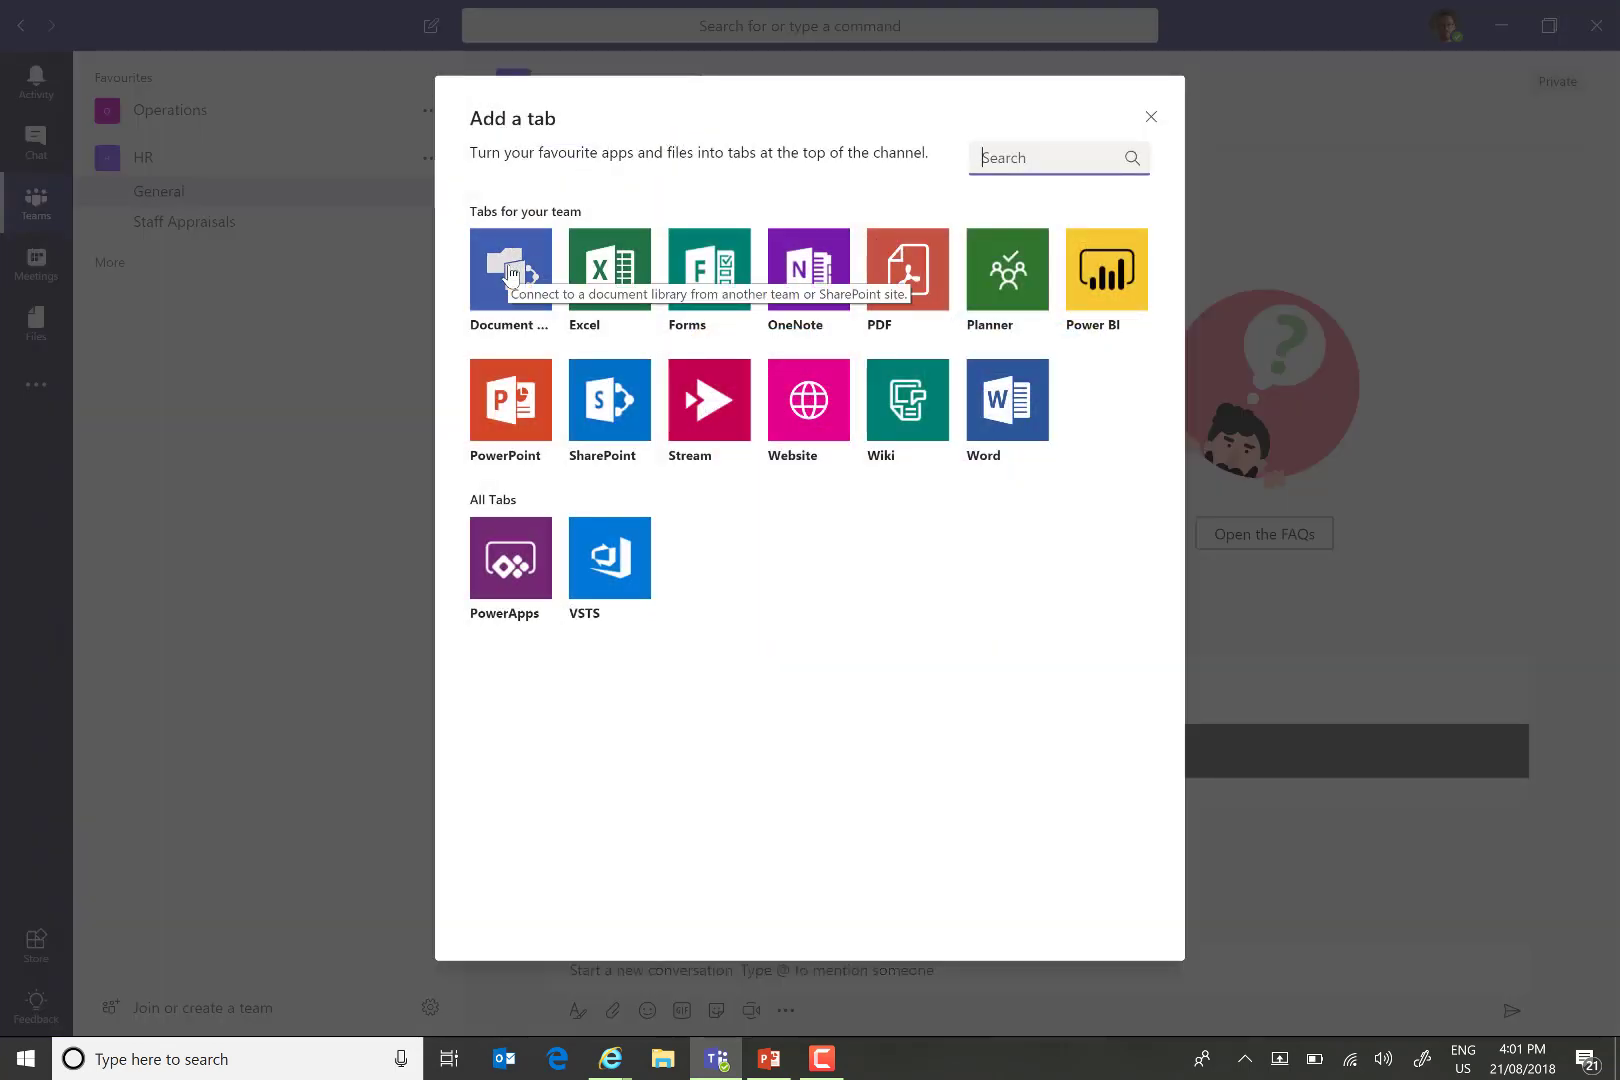
pyautogui.click(810, 400)
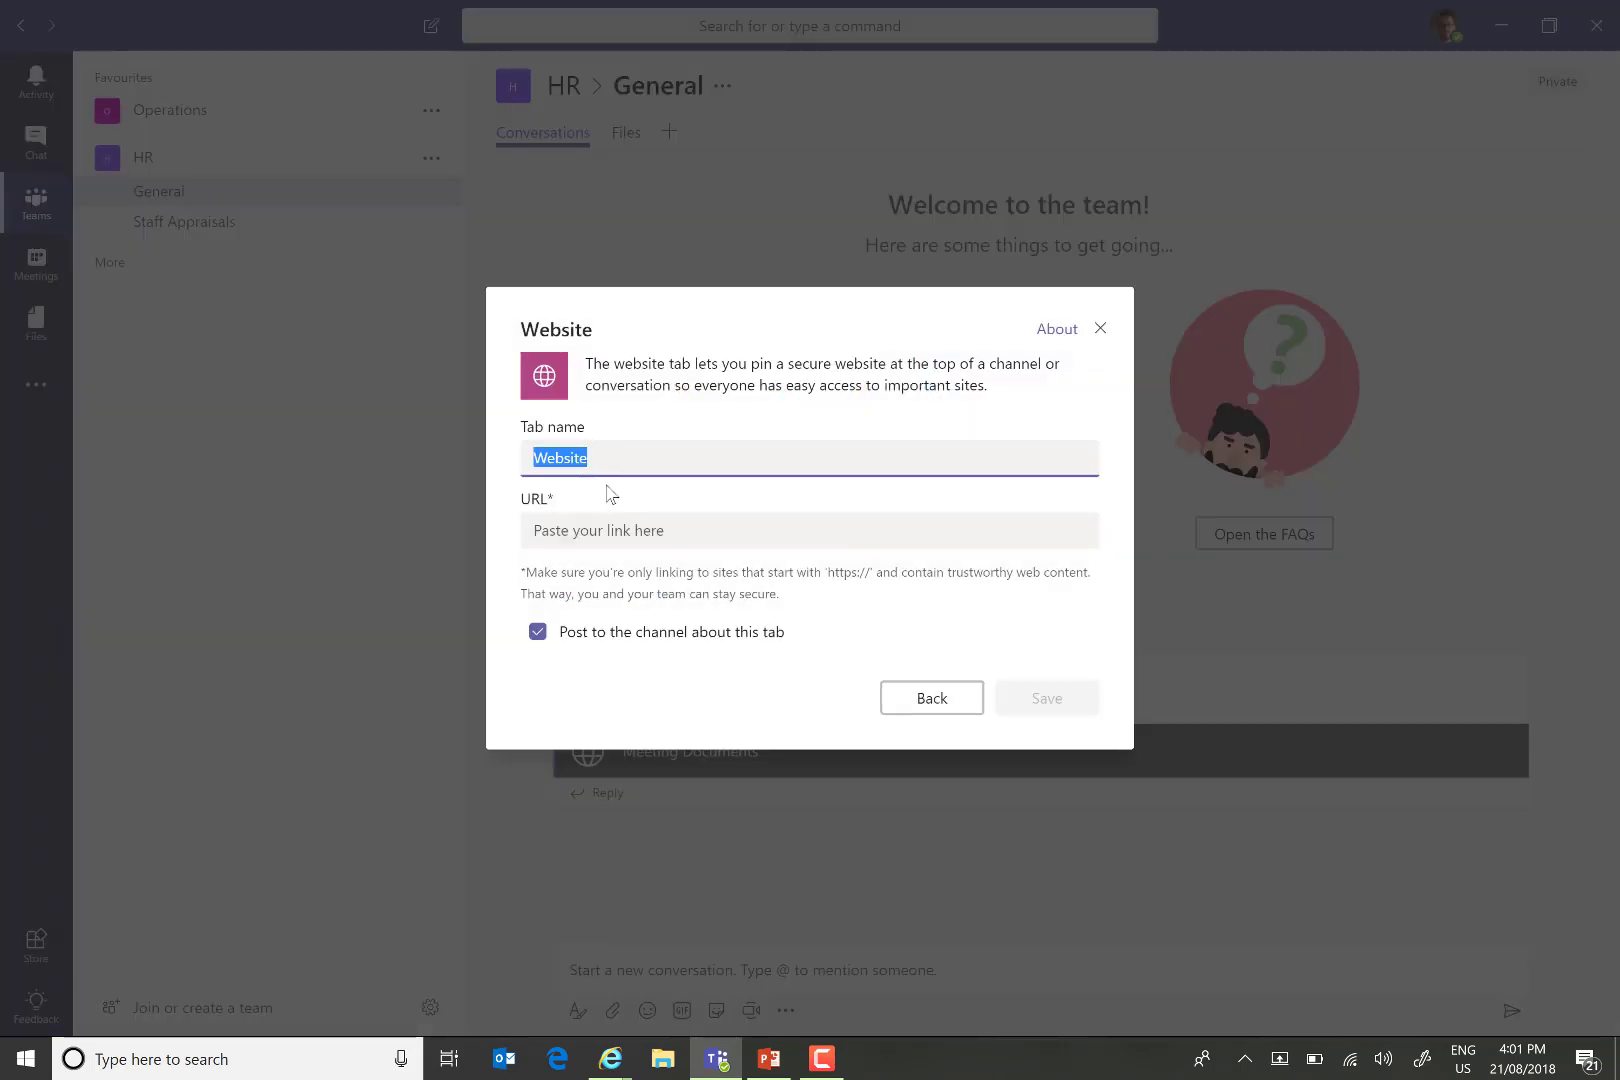
pyautogui.write('Meeting D')
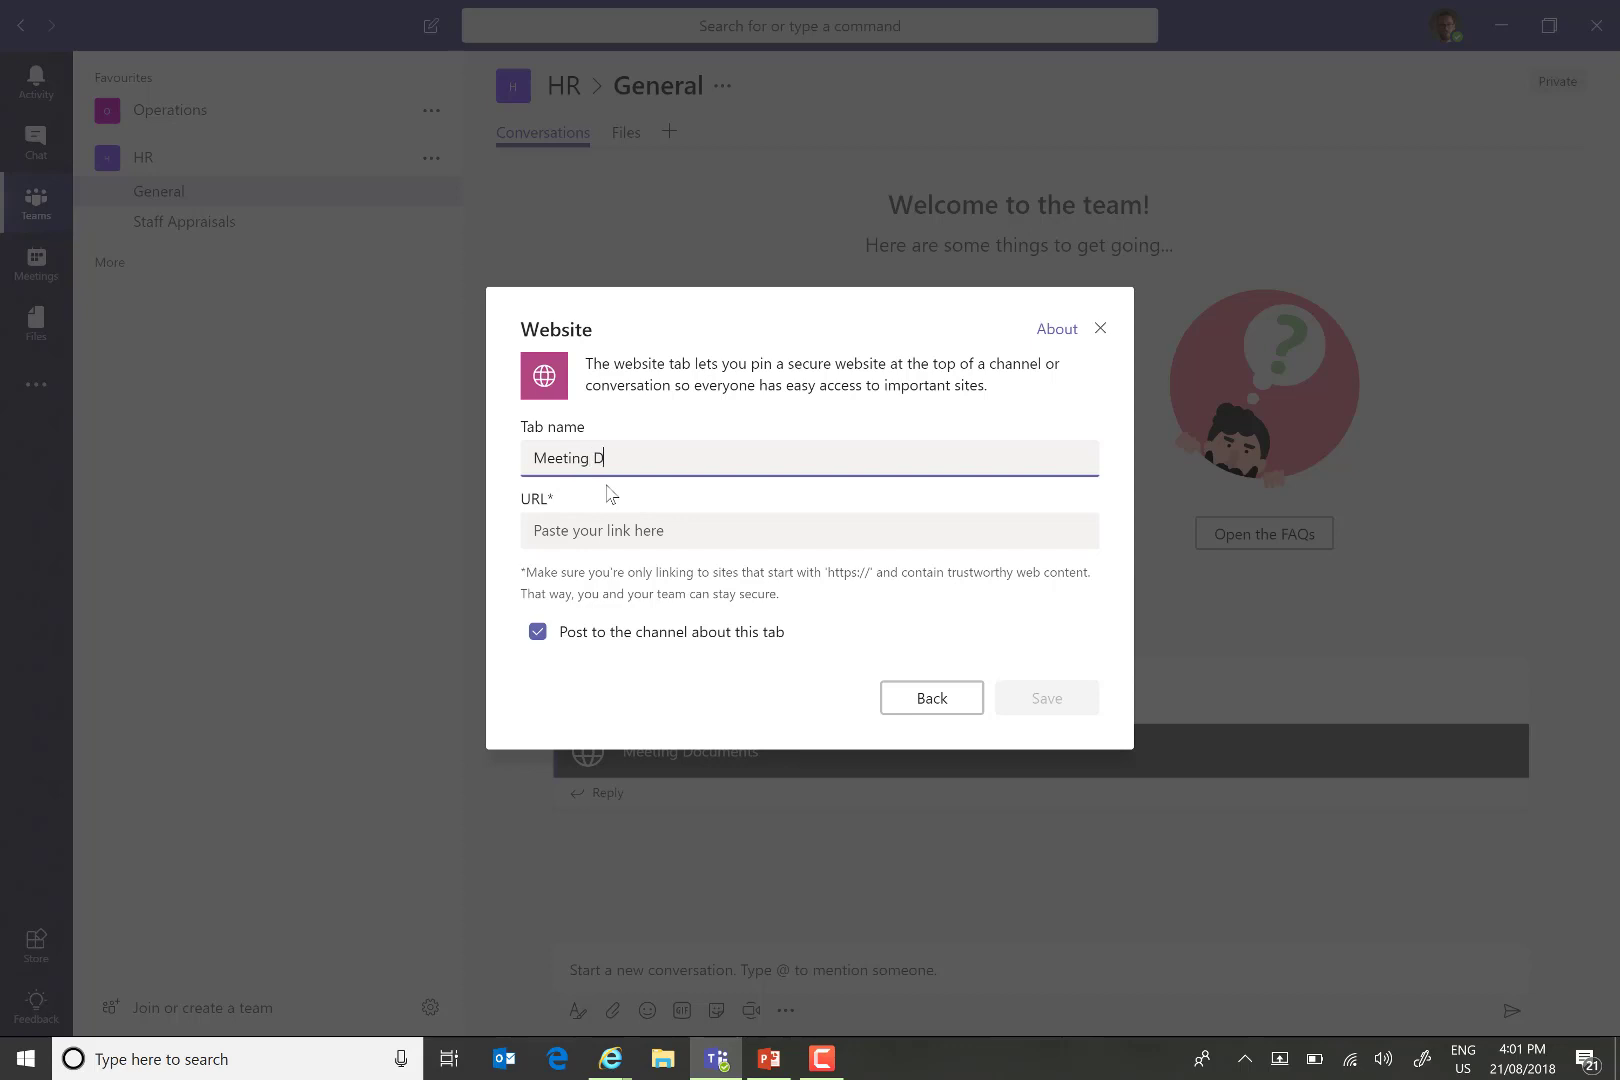
pyautogui.write('ocuments')
pyautogui.click(555, 531)
pyautogui.write('https://3grow.sharepoint.com/teams/hr/MeetingDocs')
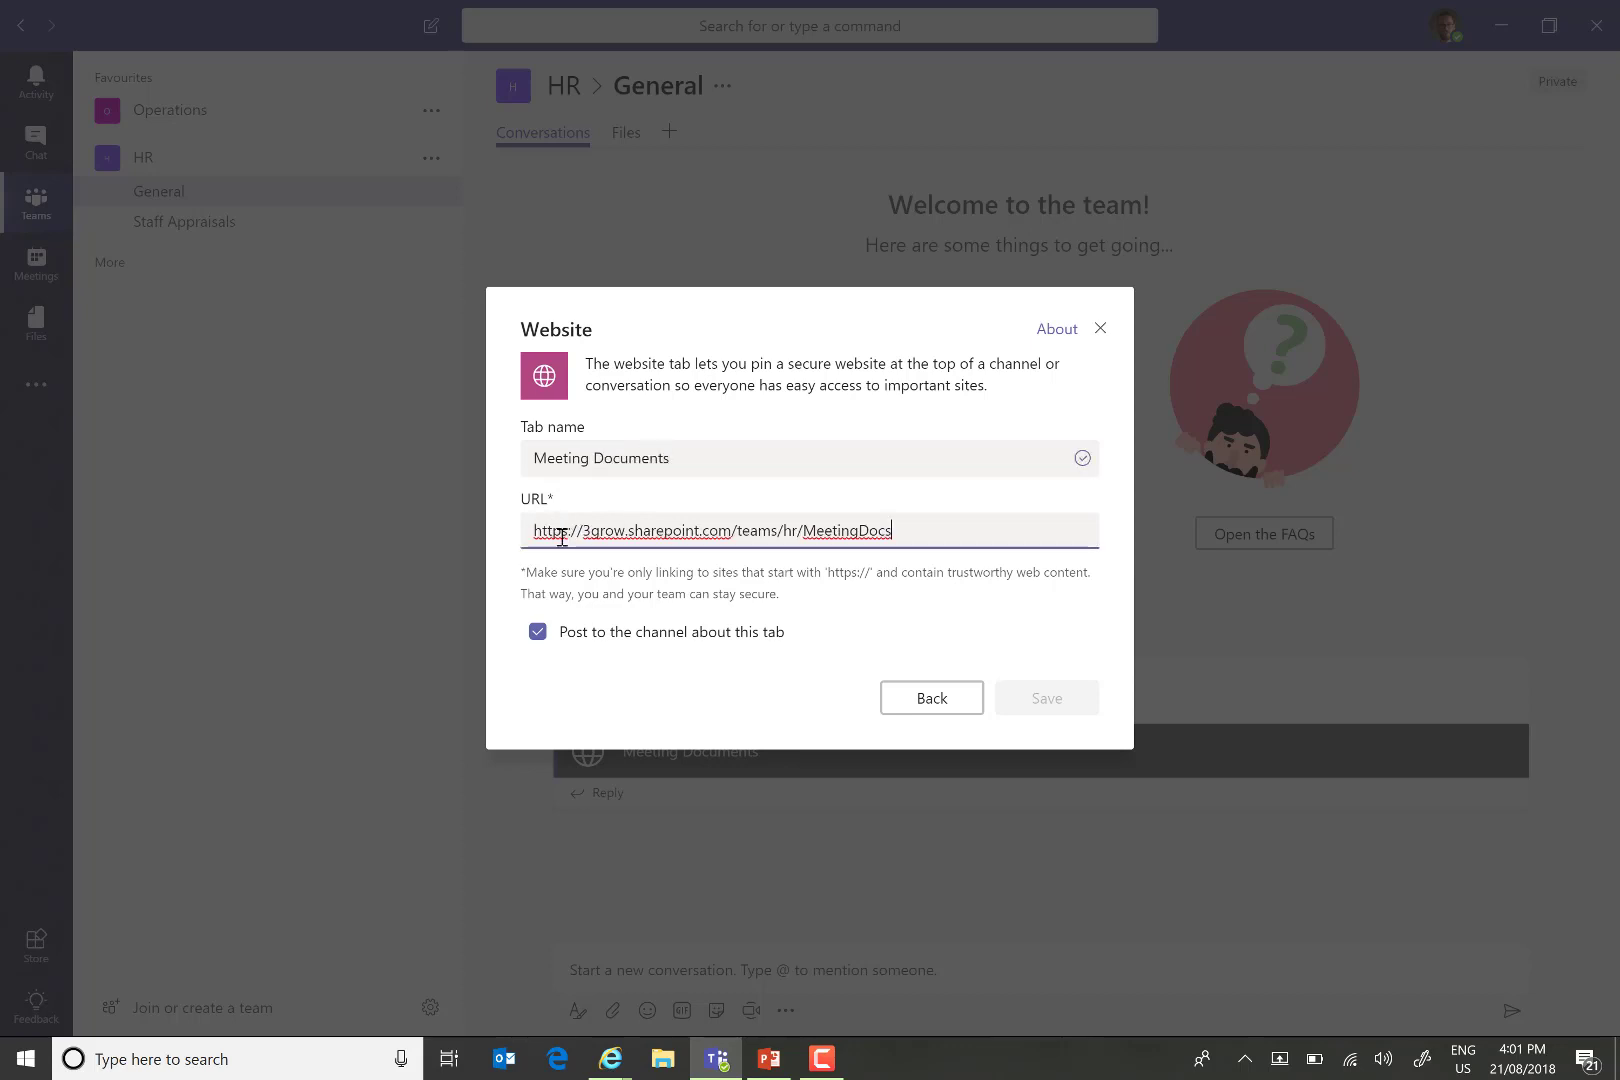
pyautogui.click(1045, 700)
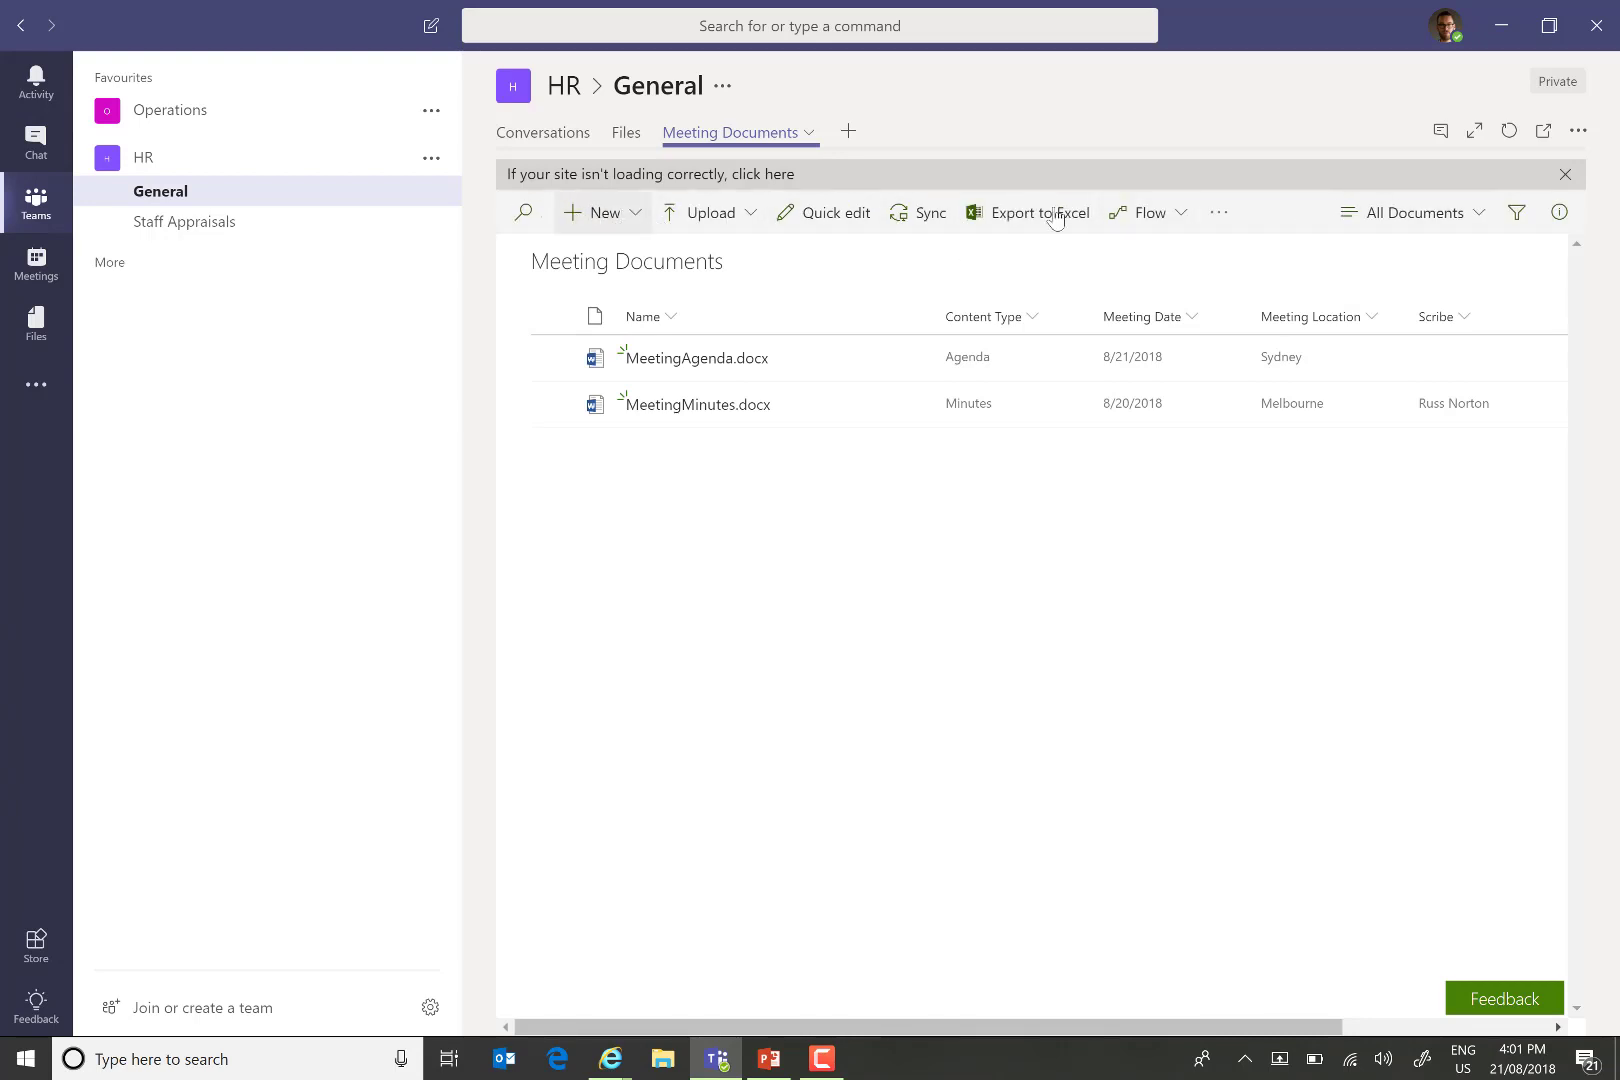
# - Examine the library views and the new-item options offered in the Meeting Documents website tab
pyautogui.click(1482, 215)
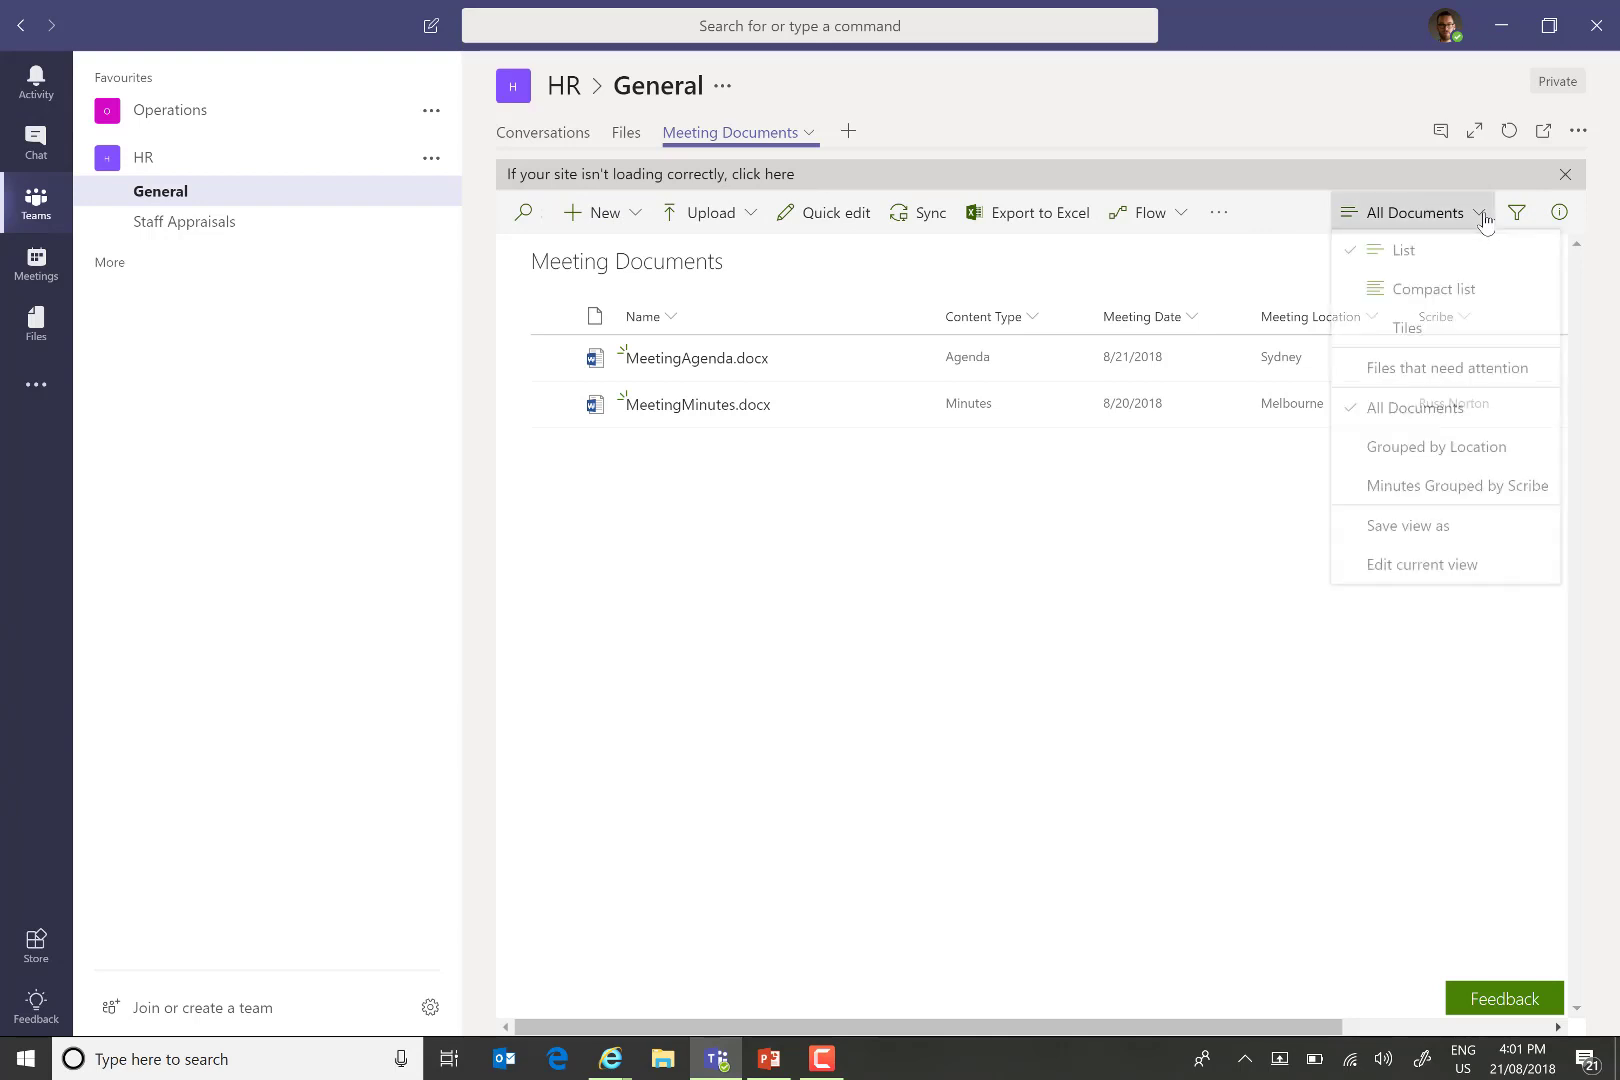
pyautogui.click(1114, 629)
pyautogui.click(632, 218)
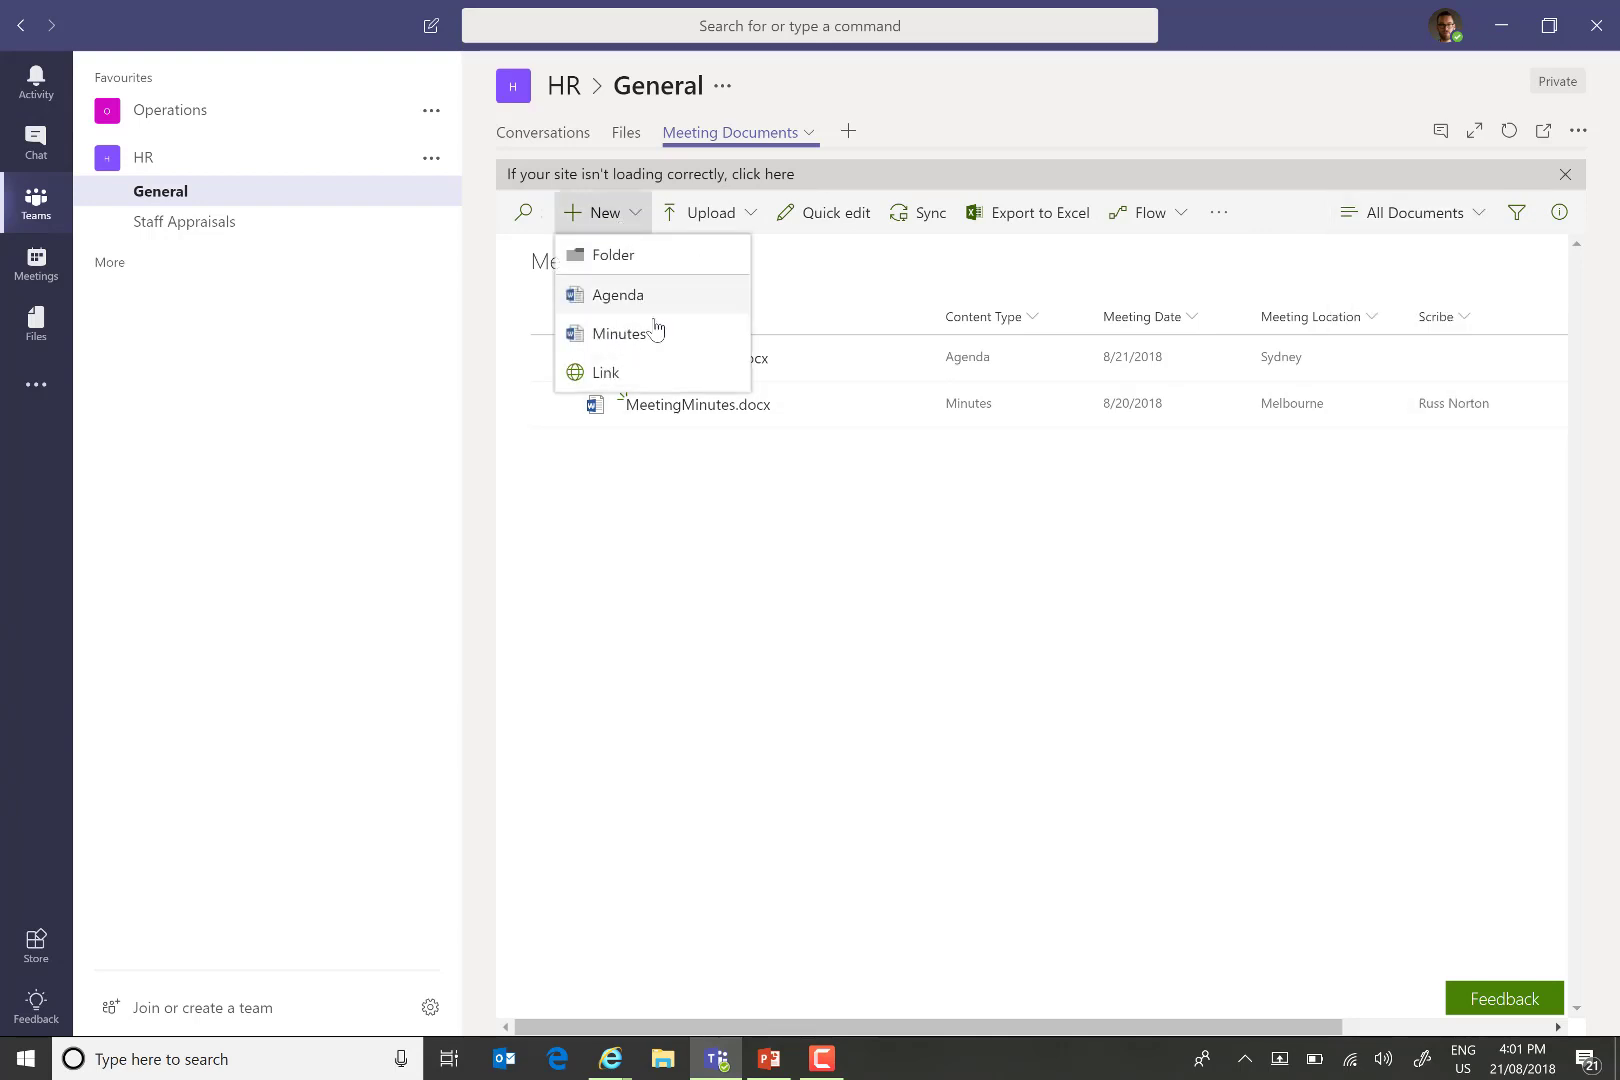
pyautogui.click(1008, 607)
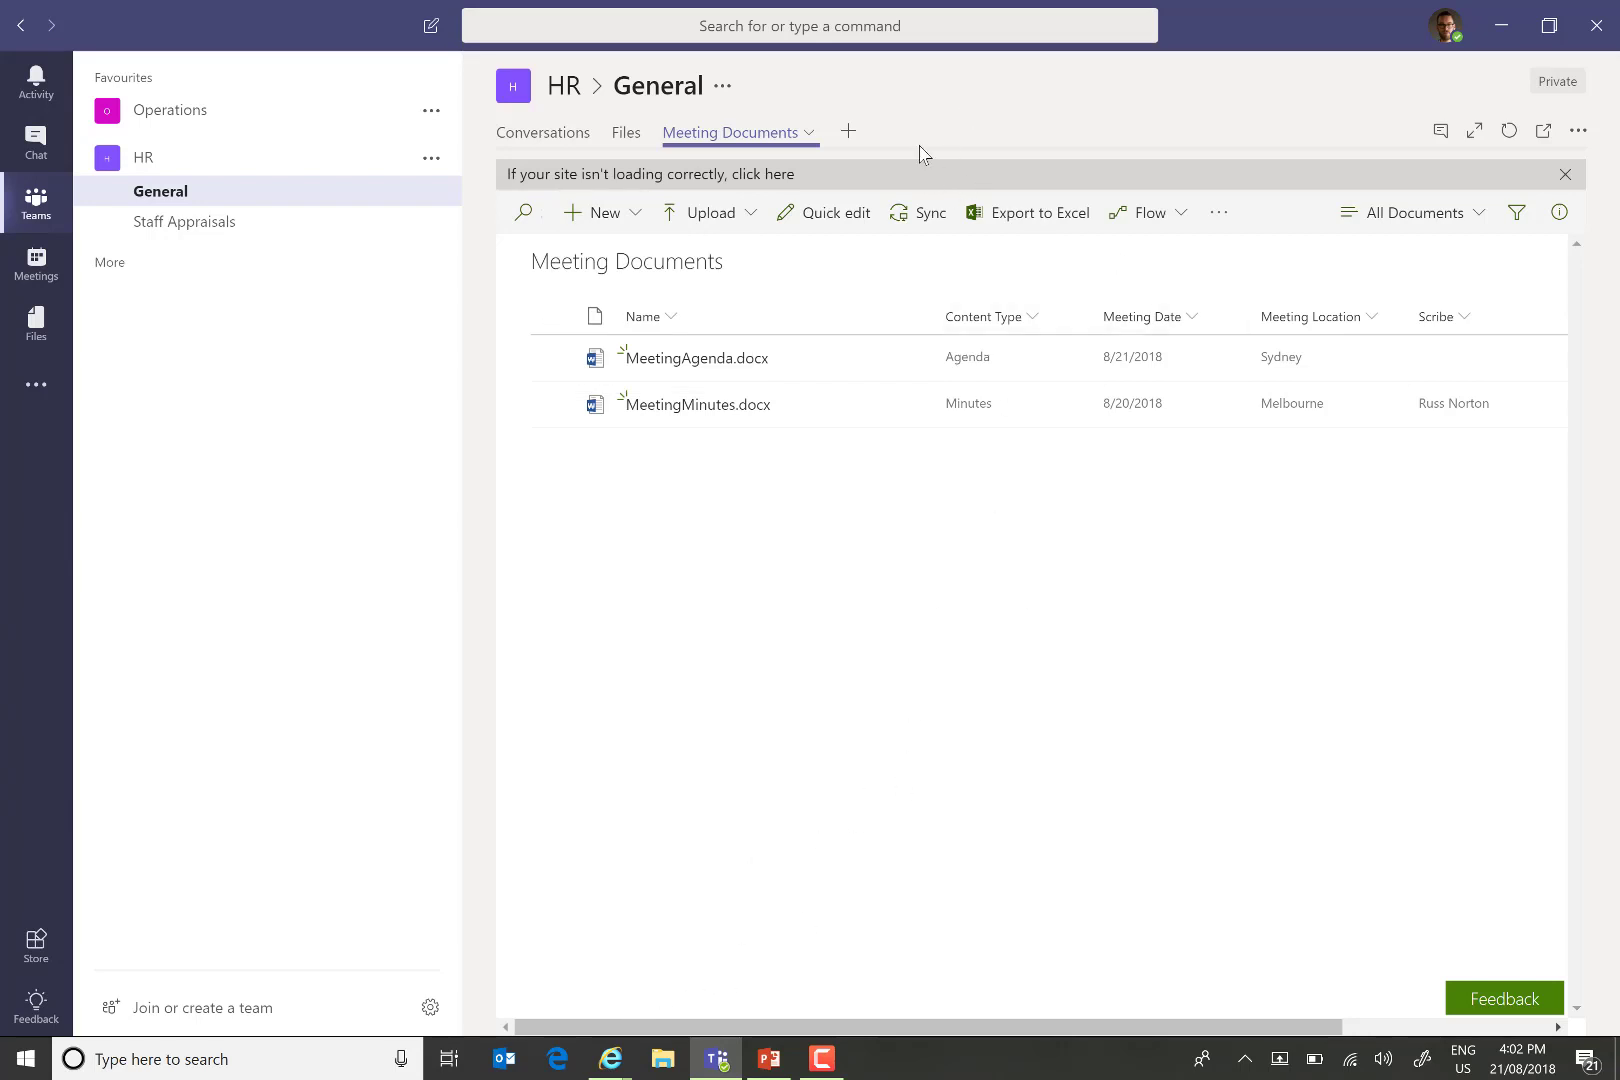
# - Start adding a channel tab, switch to the HR site in Internet Explorer, and copy the Contacts list's address up to Lists/Contacts
pyautogui.click(851, 134)
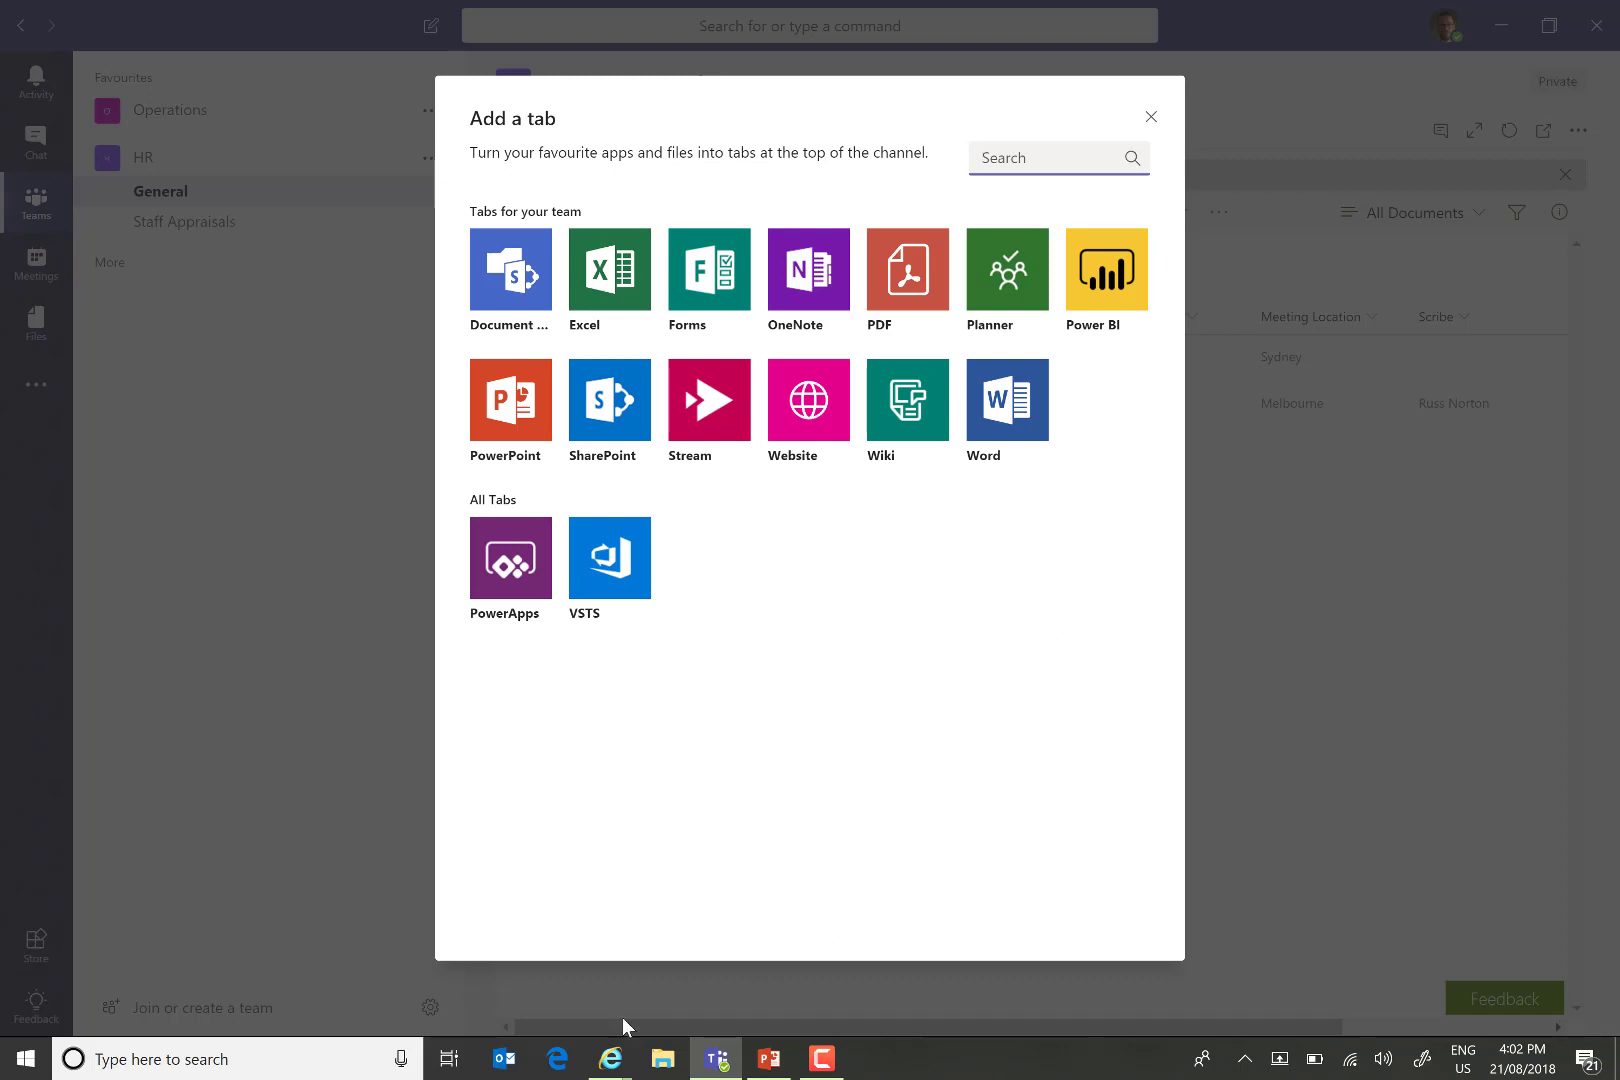
pyautogui.click(611, 1058)
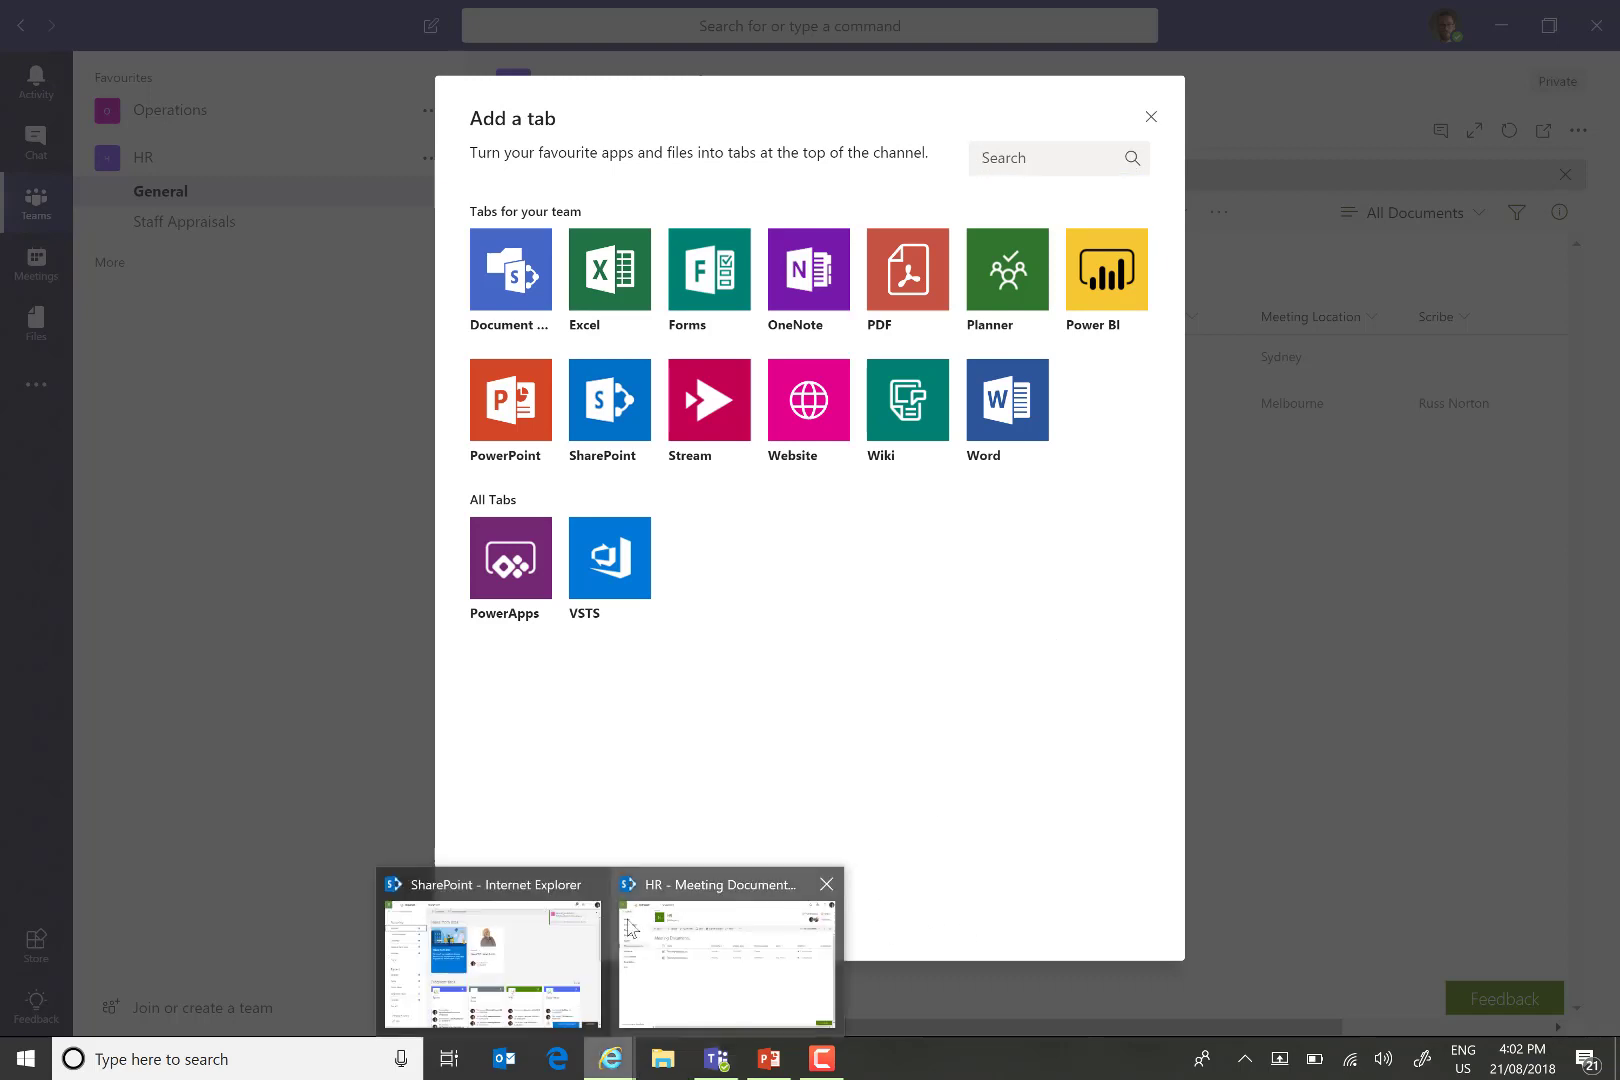
pyautogui.click(700, 930)
pyautogui.click(87, 463)
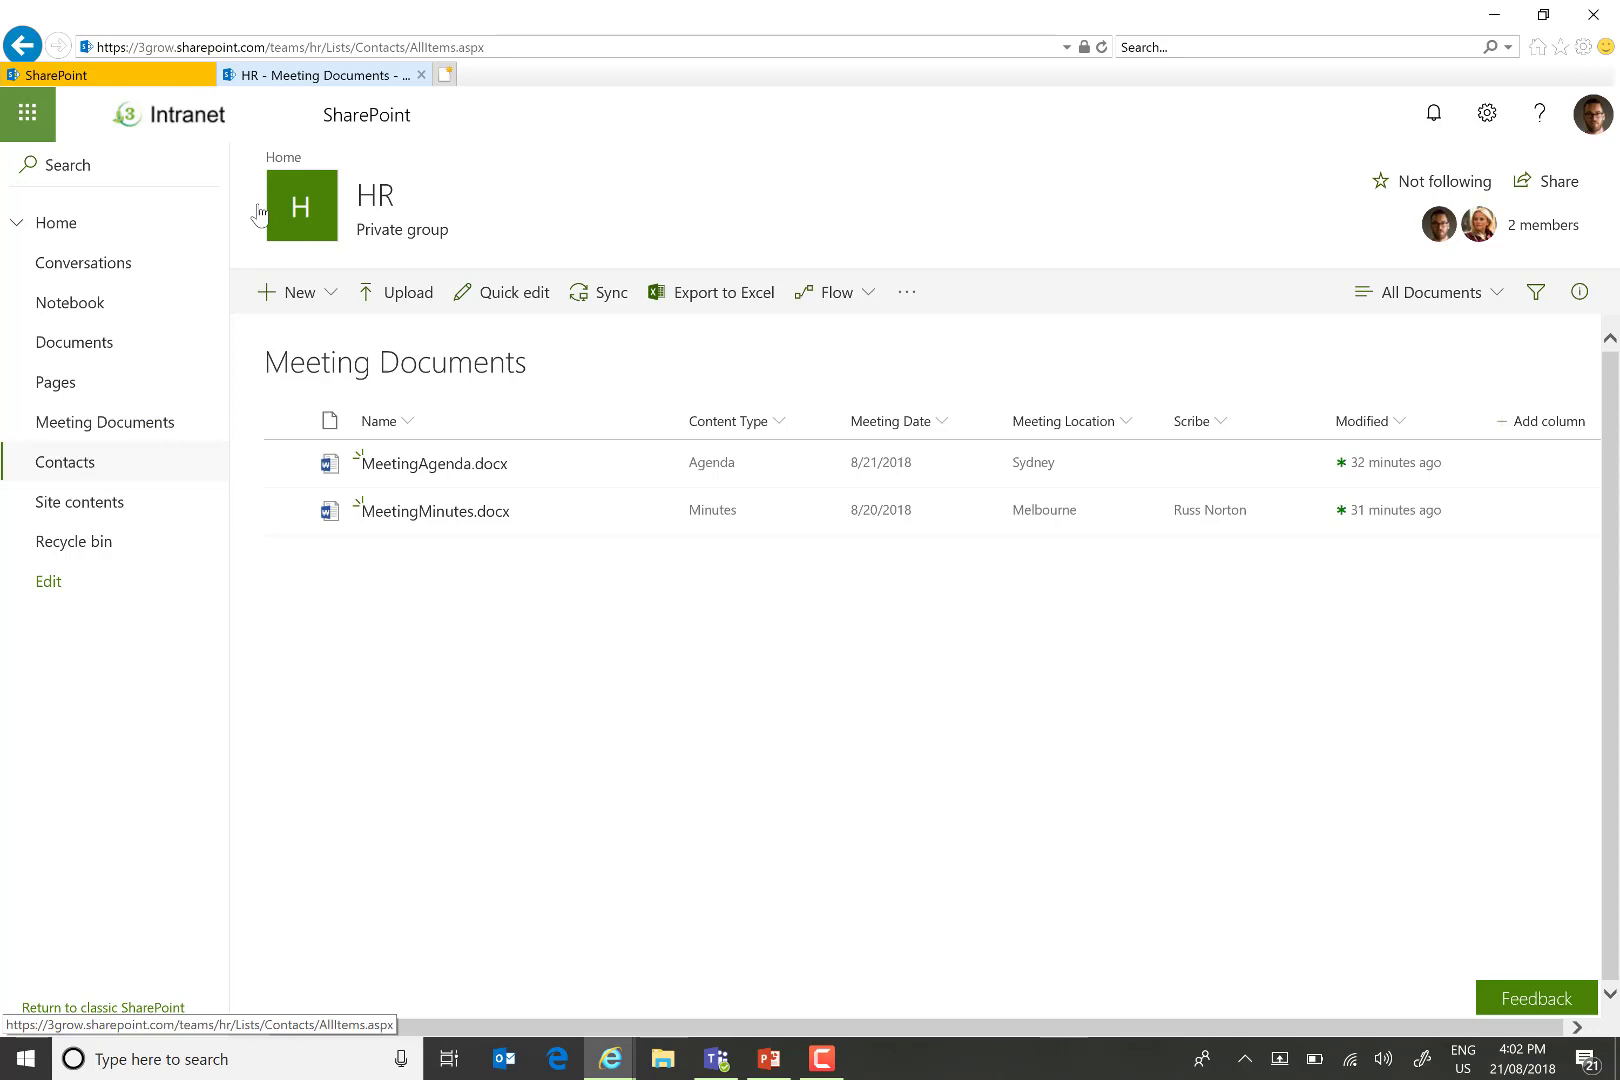
pyautogui.click(346, 48)
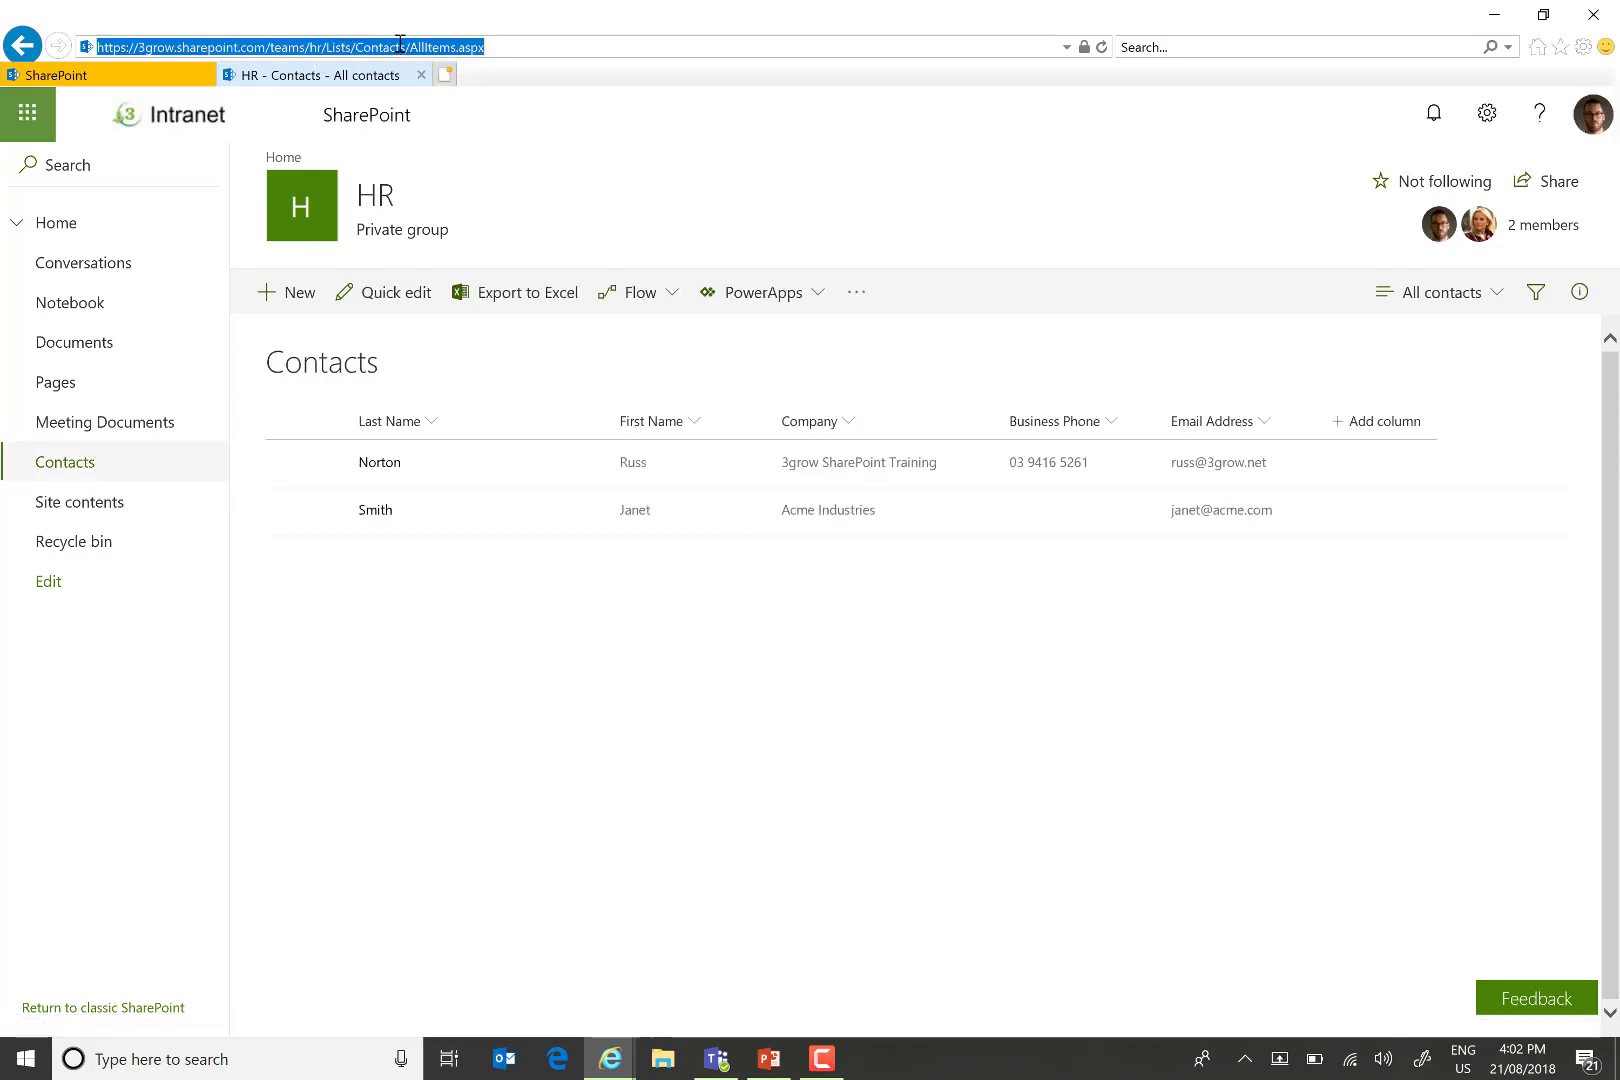
pyautogui.moveTo(406, 47); pyautogui.dragTo(20, 45)
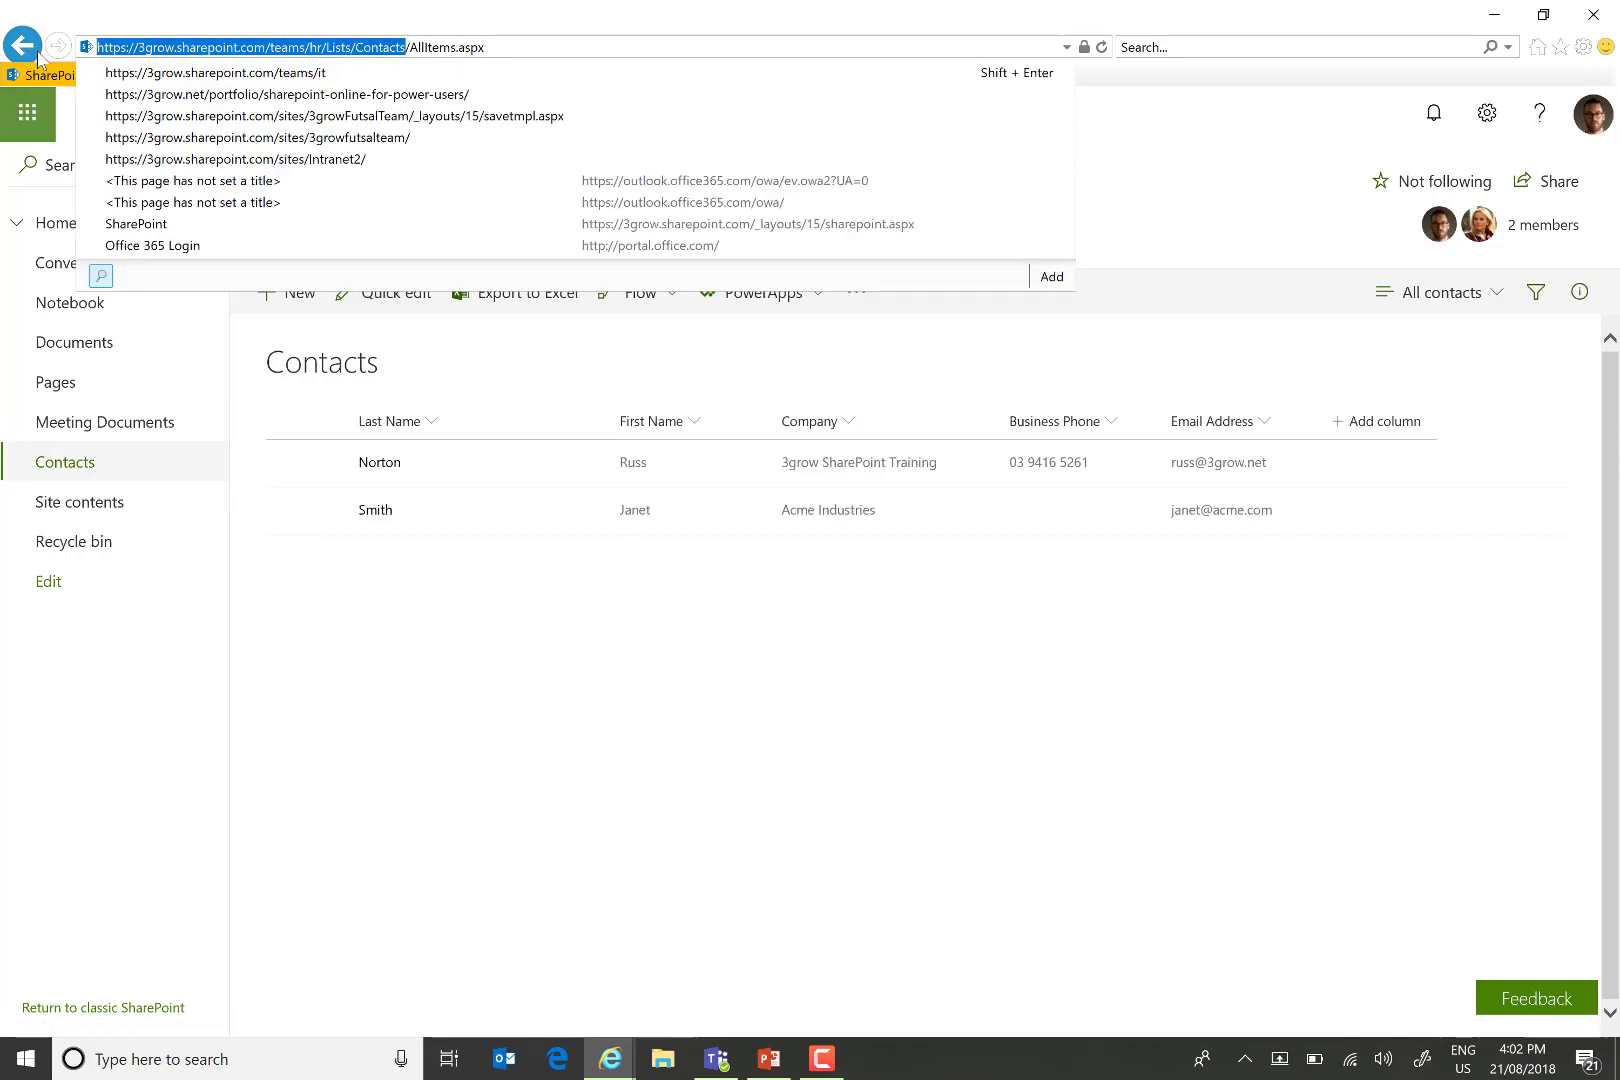
pyautogui.click(708, 1060)
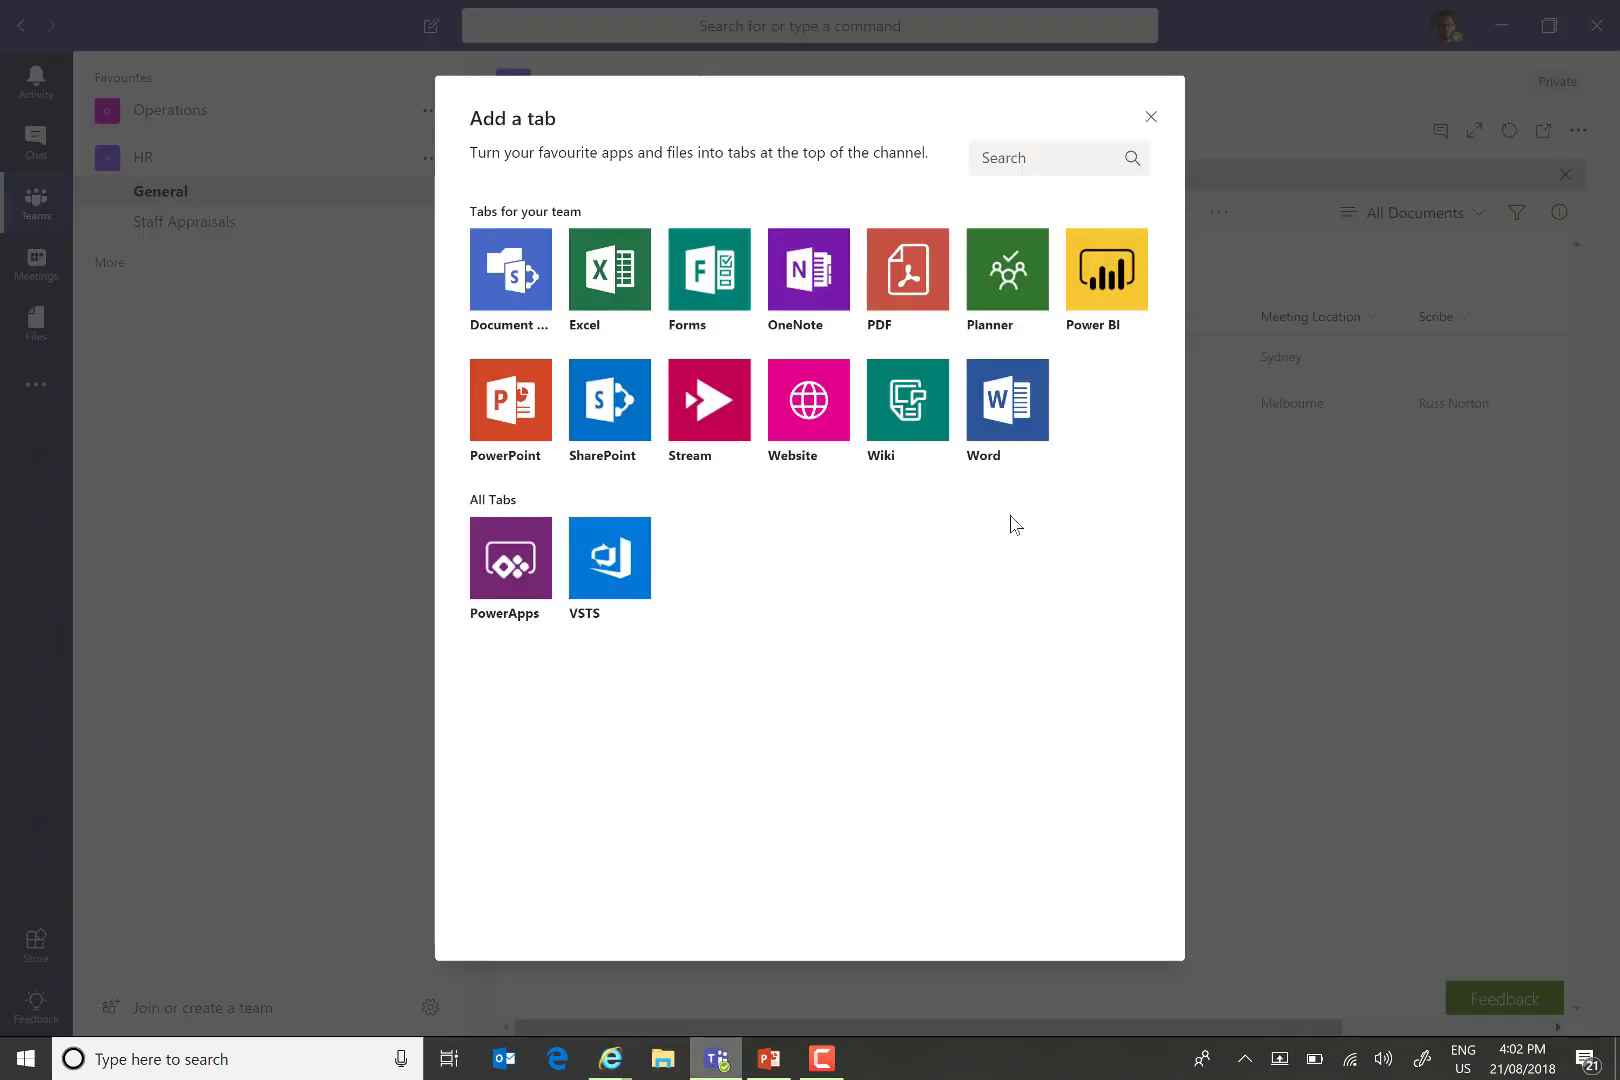
pyautogui.click(826, 410)
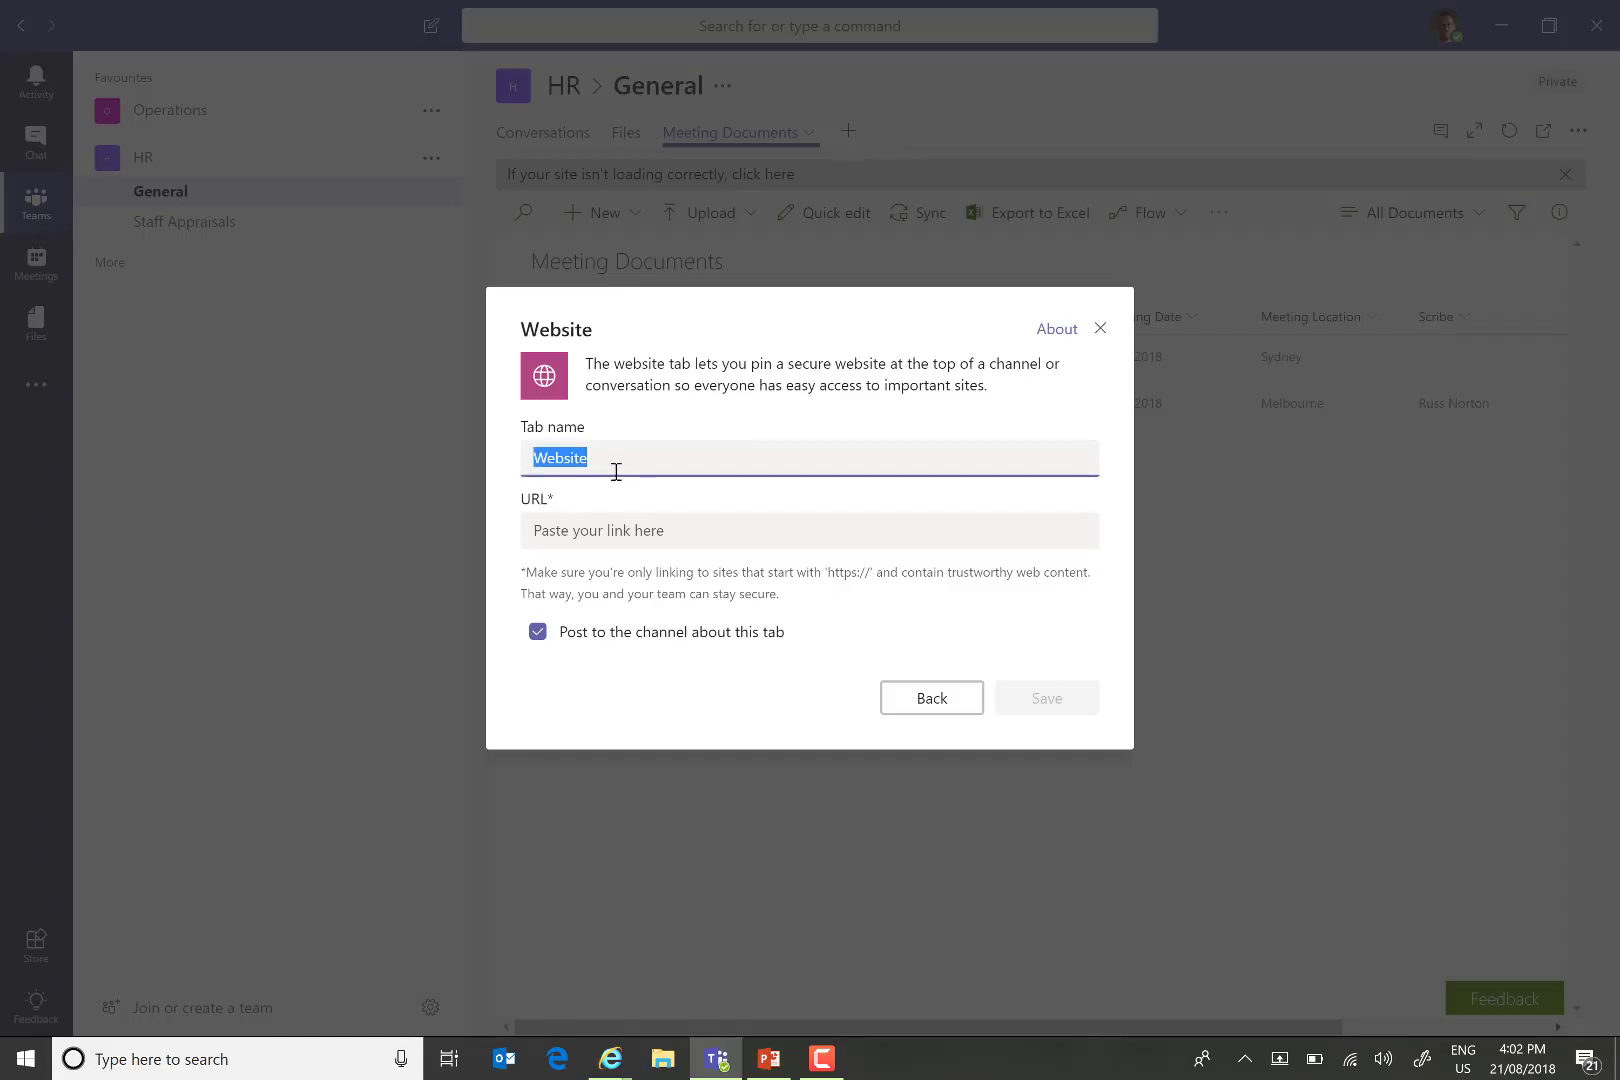
pyautogui.write('Contacts')
pyautogui.click(603, 531)
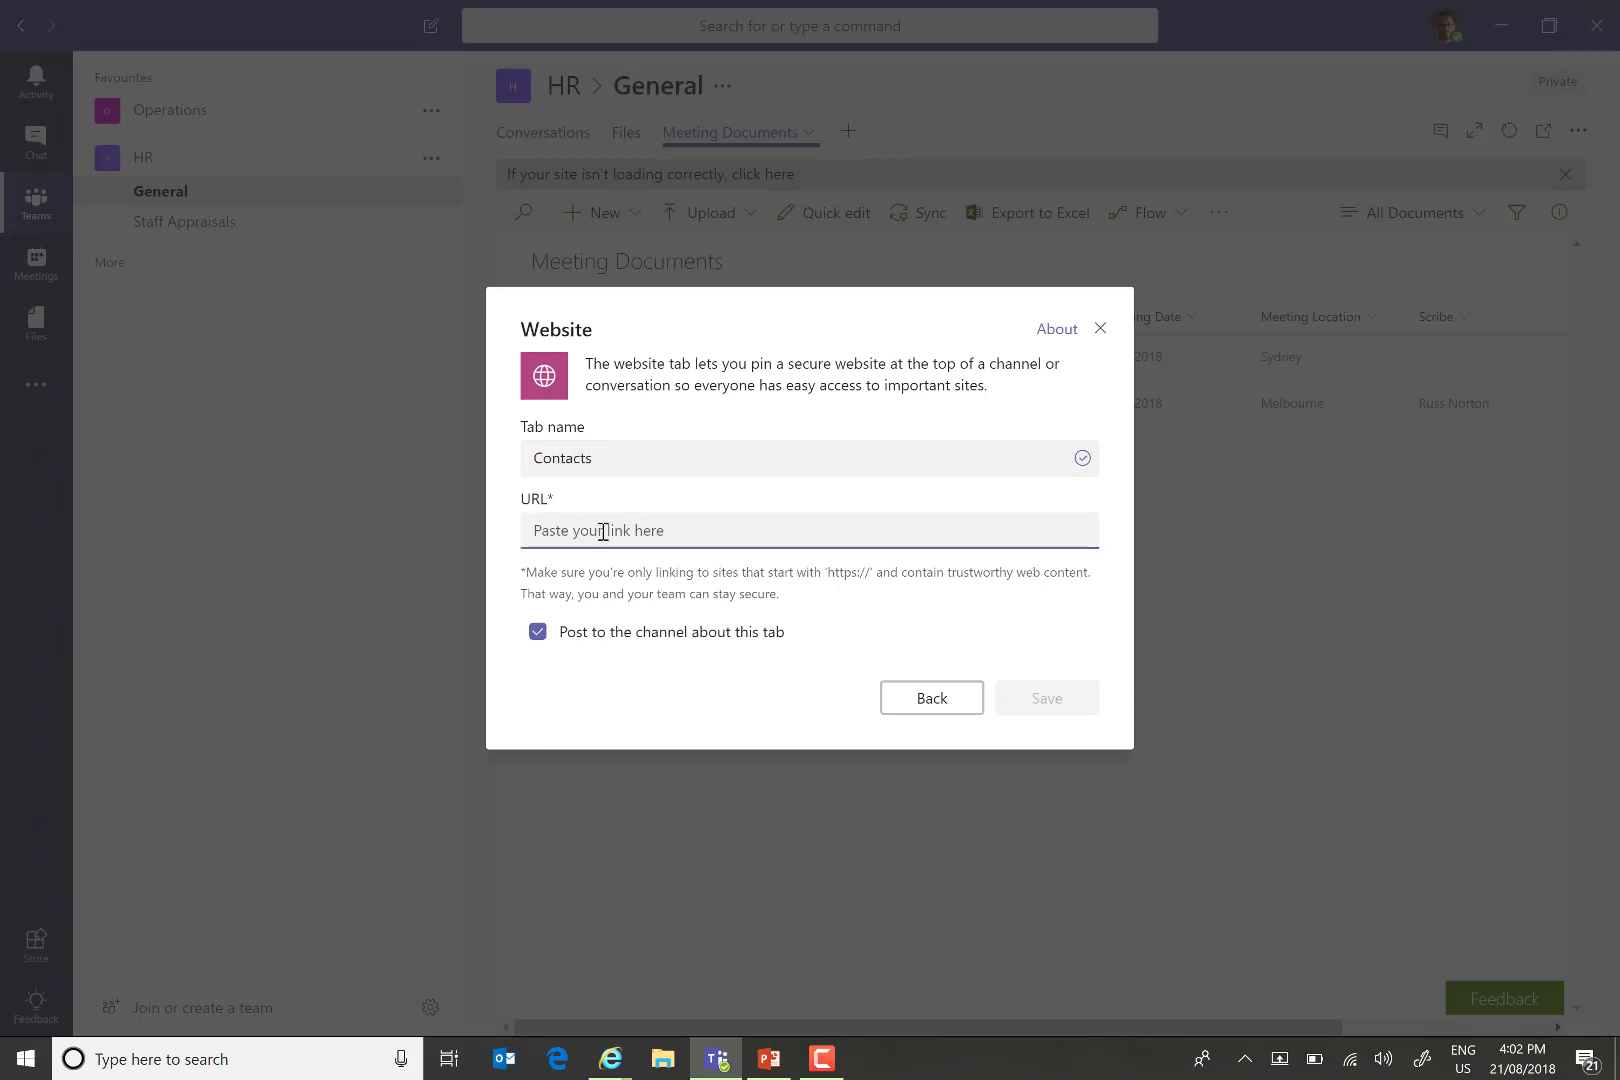
pyautogui.write('https://3grow.sharepoint.com/teams/hr/Lists/Contacts')
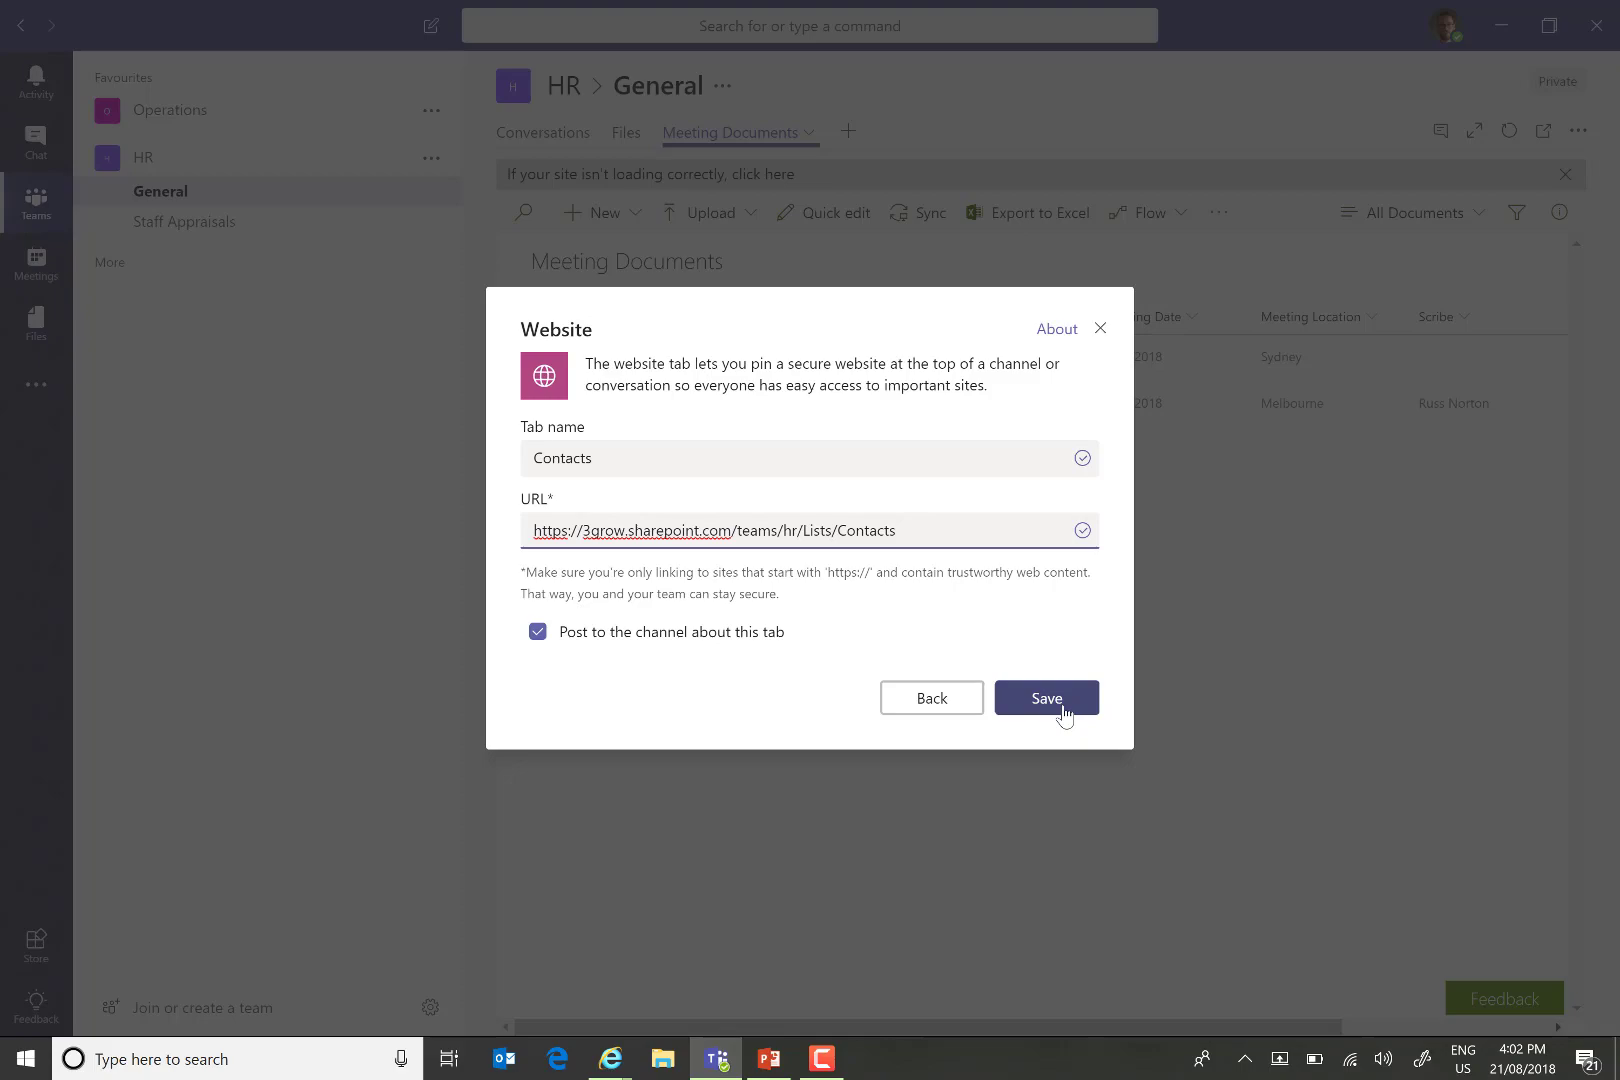
pyautogui.click(1062, 712)
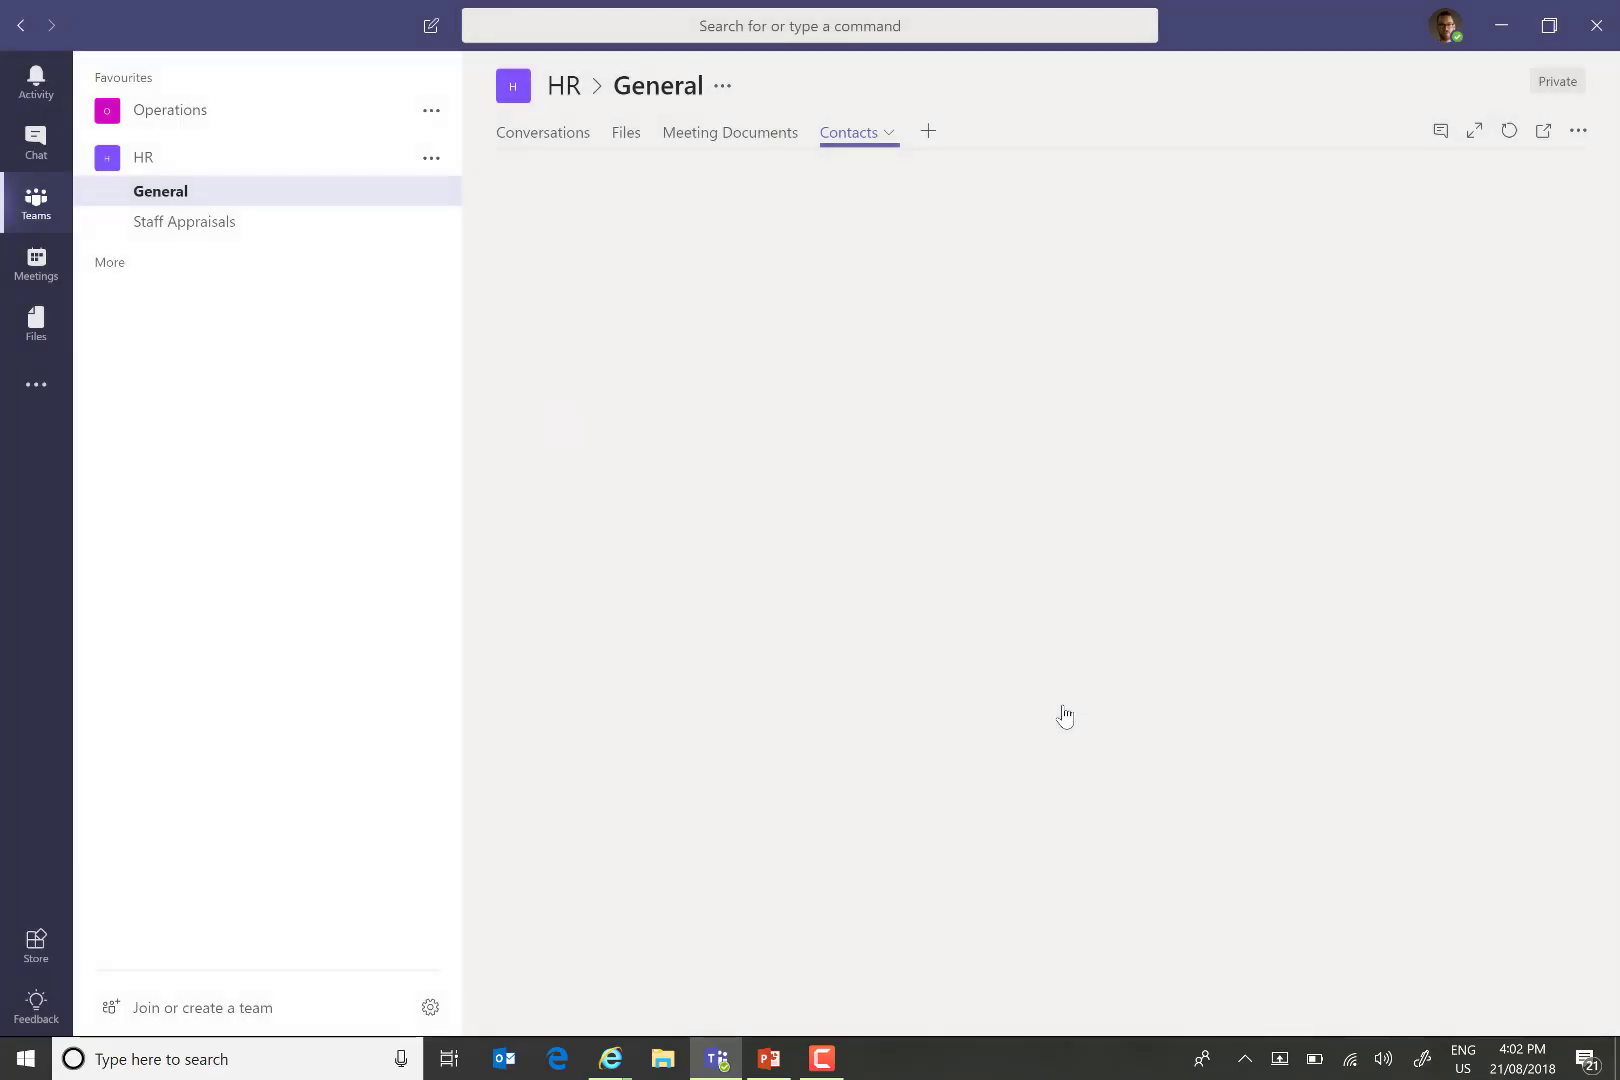